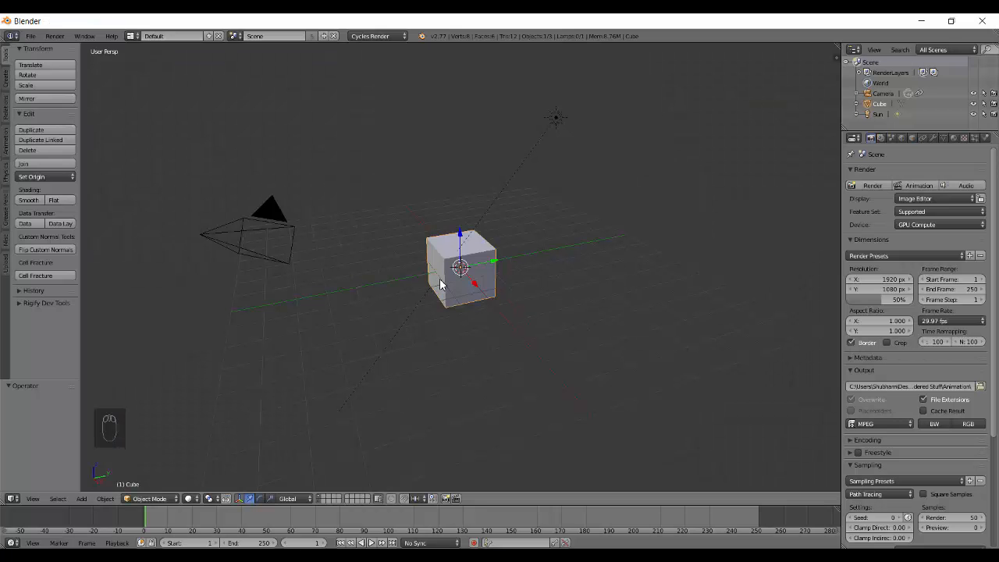
Step: Delete every object in the default scene, including the cube, camera and sun
key(a)
key(a)
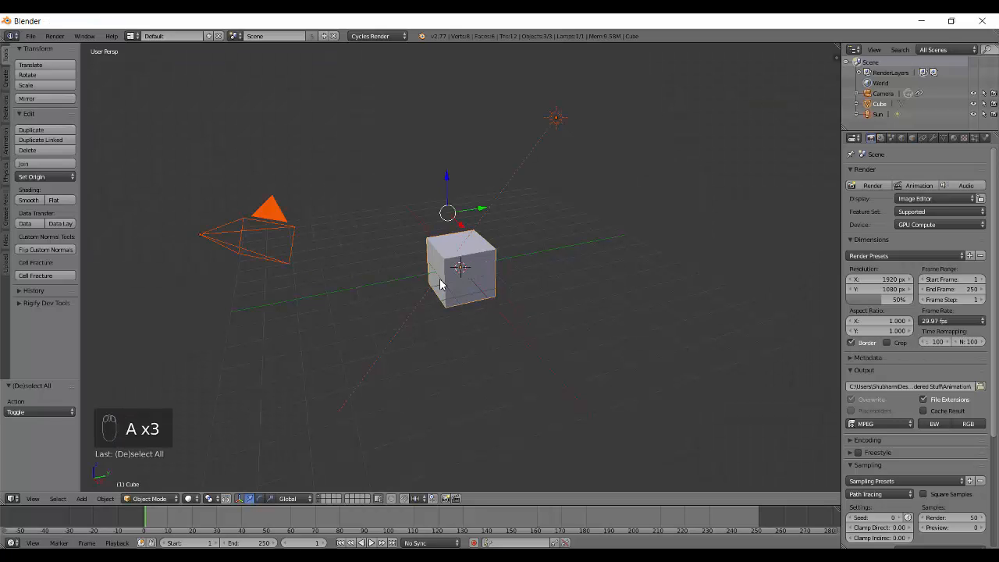
key(x)
click(578, 298)
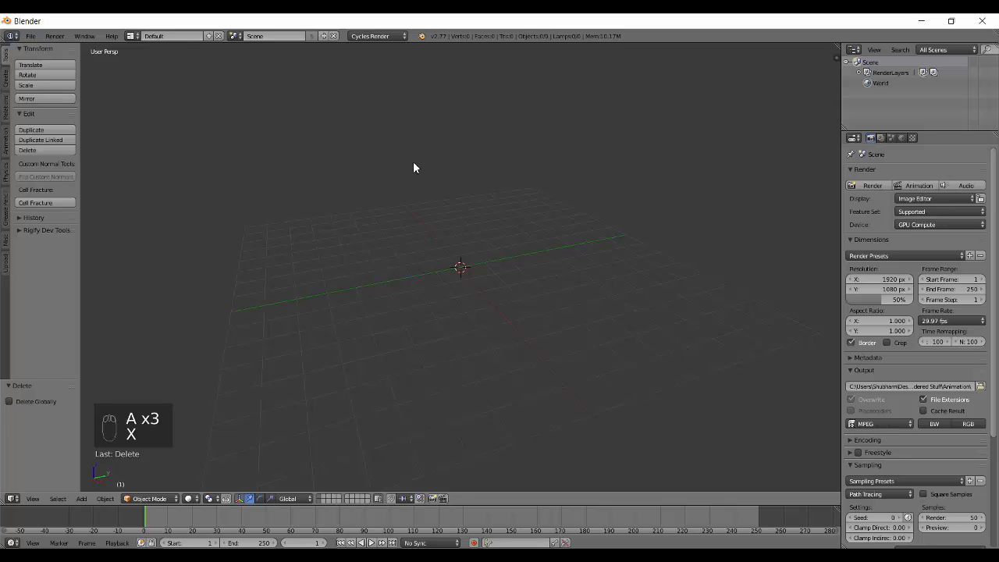
Step: Start importing images as planes and browse from the Desktop to the Me/3D/Blender/Textures folder
key(shift+a)
mouse_move(419, 160)
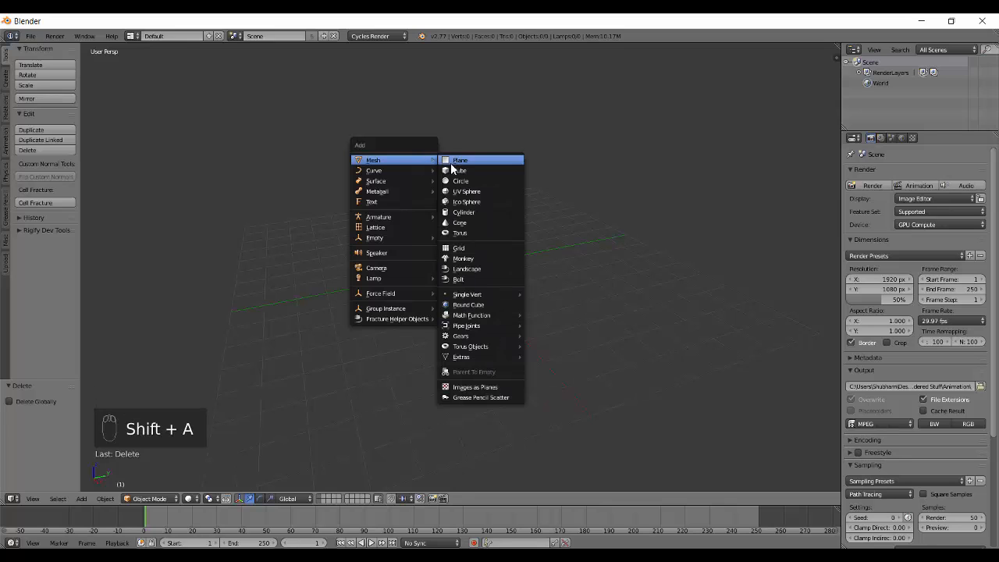
click(475, 387)
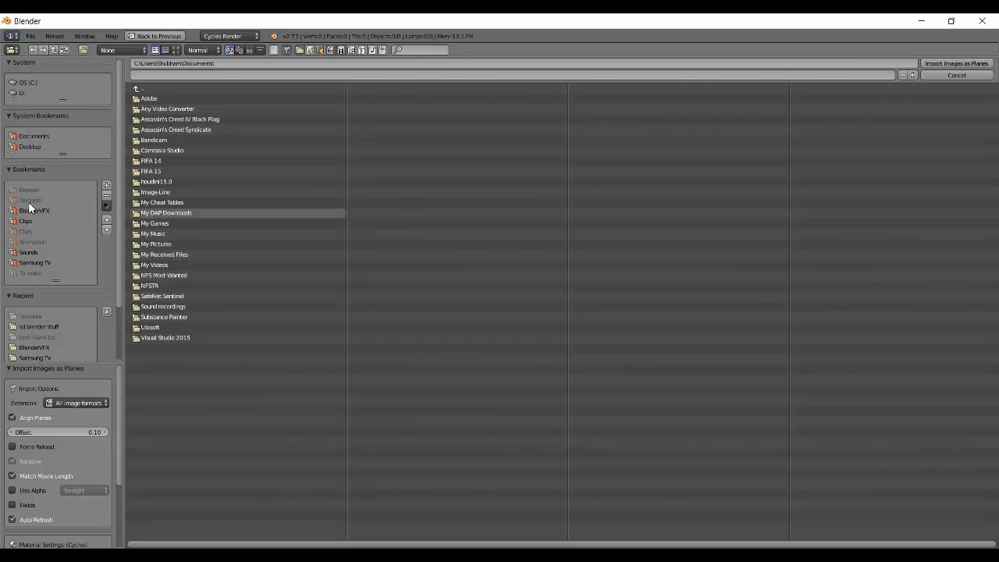
scroll(39, 228, down, 1)
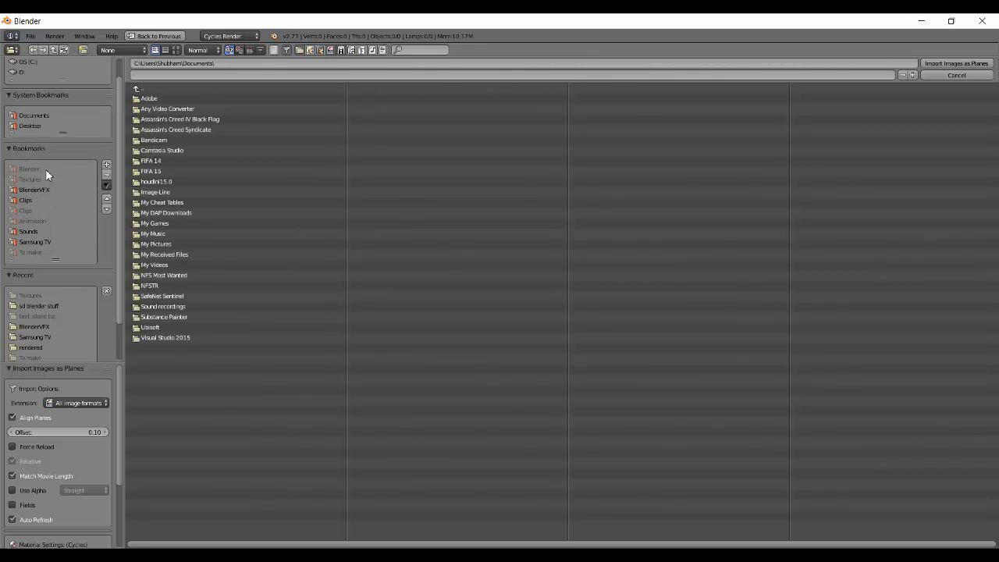
scroll(35, 181, down, 2)
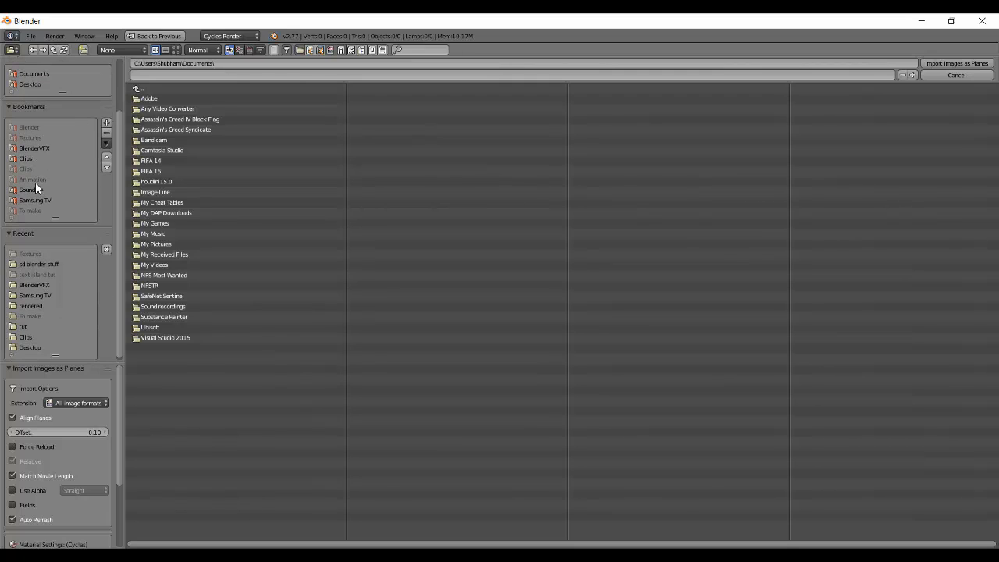
scroll(36, 183, up, 2)
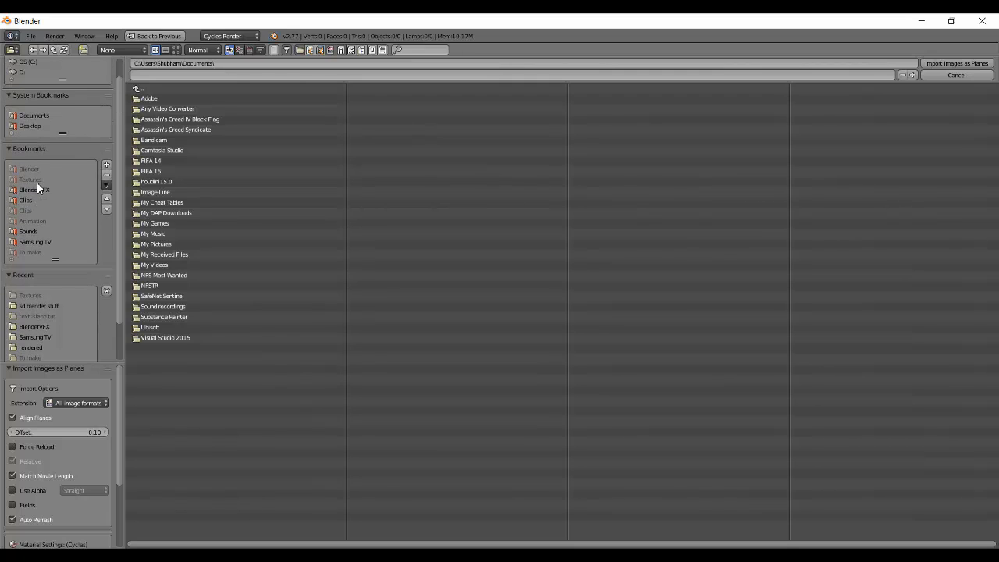
scroll(47, 186, up, 1)
click(29, 147)
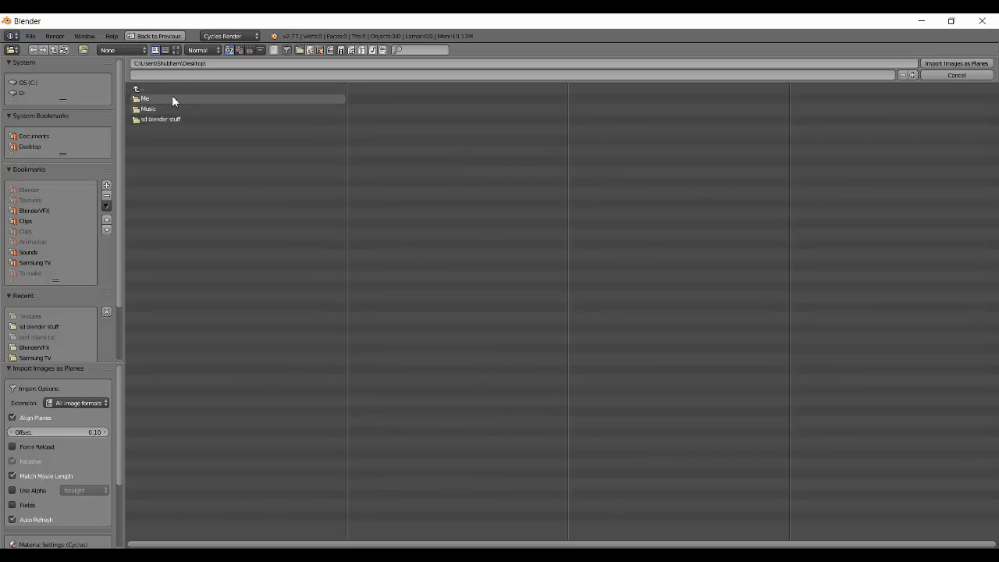
click(191, 98)
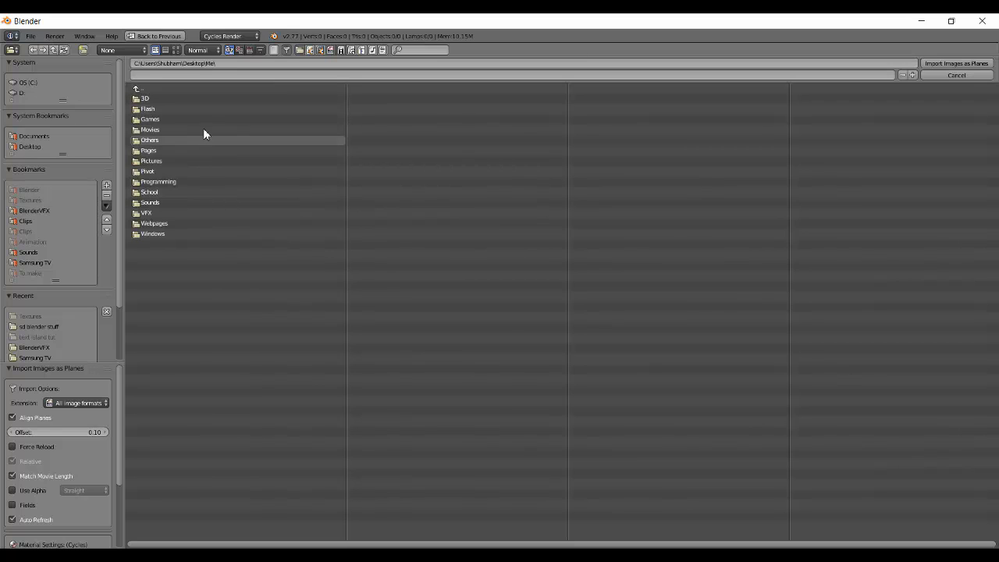
click(216, 98)
click(223, 107)
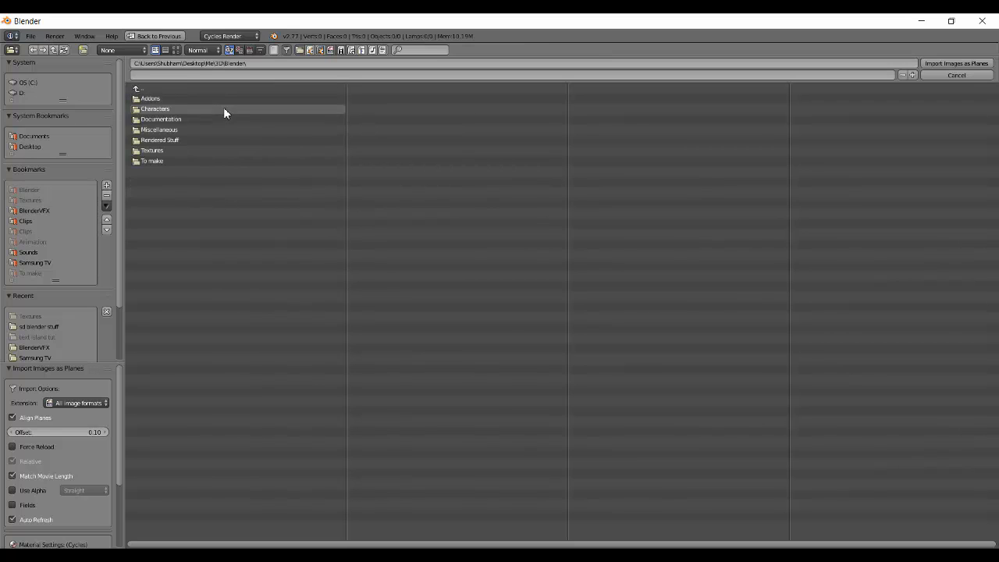
click(218, 151)
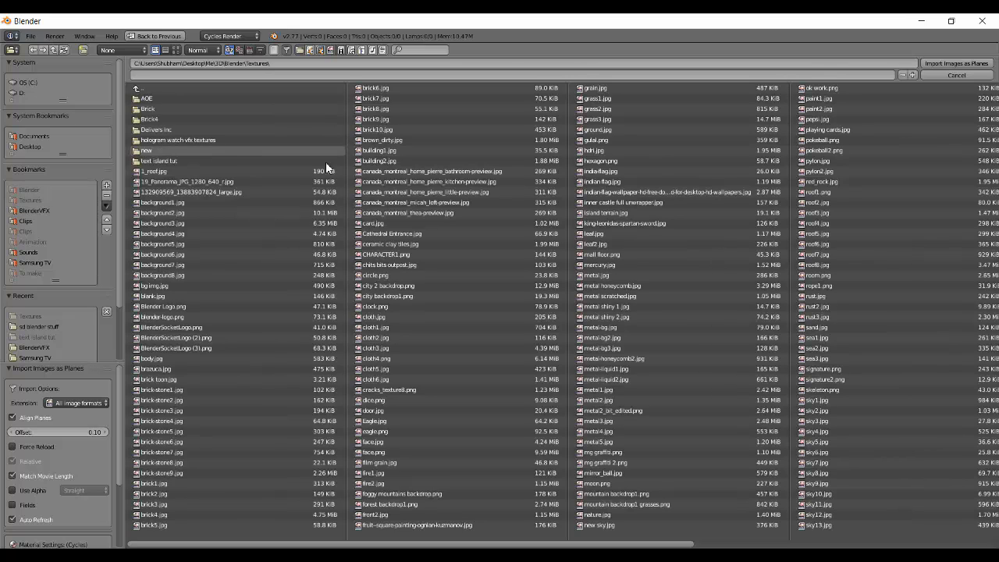
Step: Show the texture files as thumbnails and look through the available images
scroll(318, 240, down, 3)
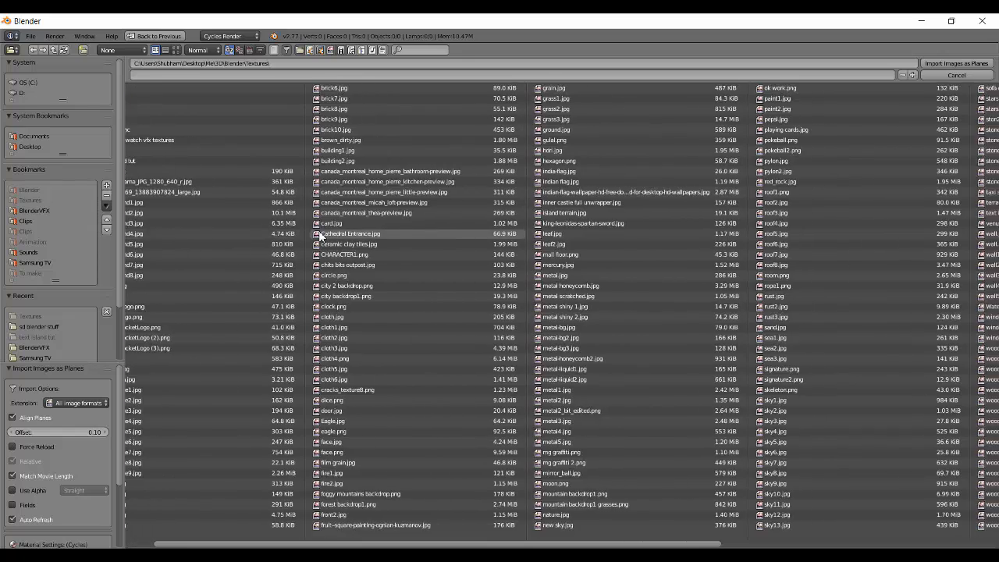
scroll(319, 239, up, 3)
click(176, 50)
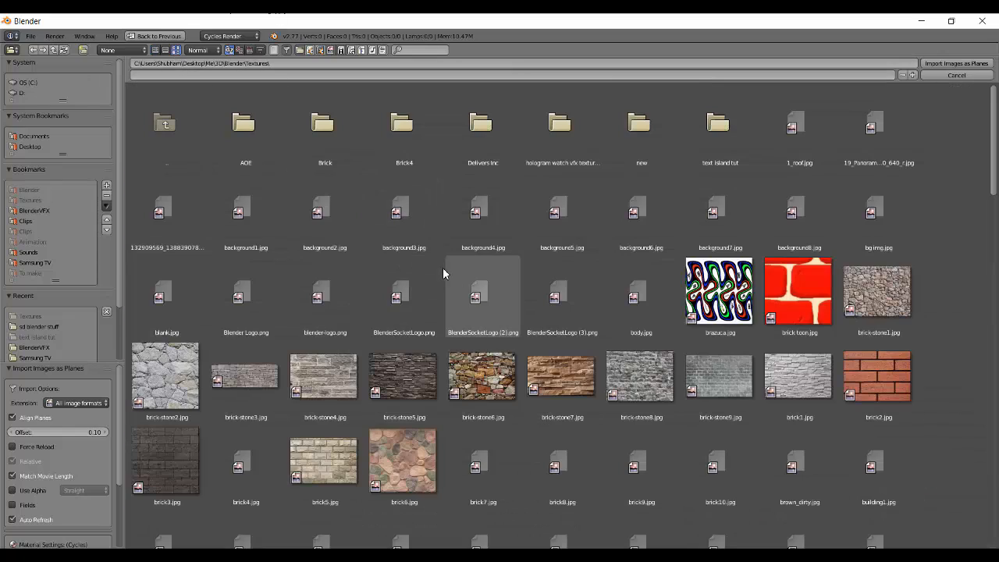
click(649, 271)
scroll(649, 273, down, 3)
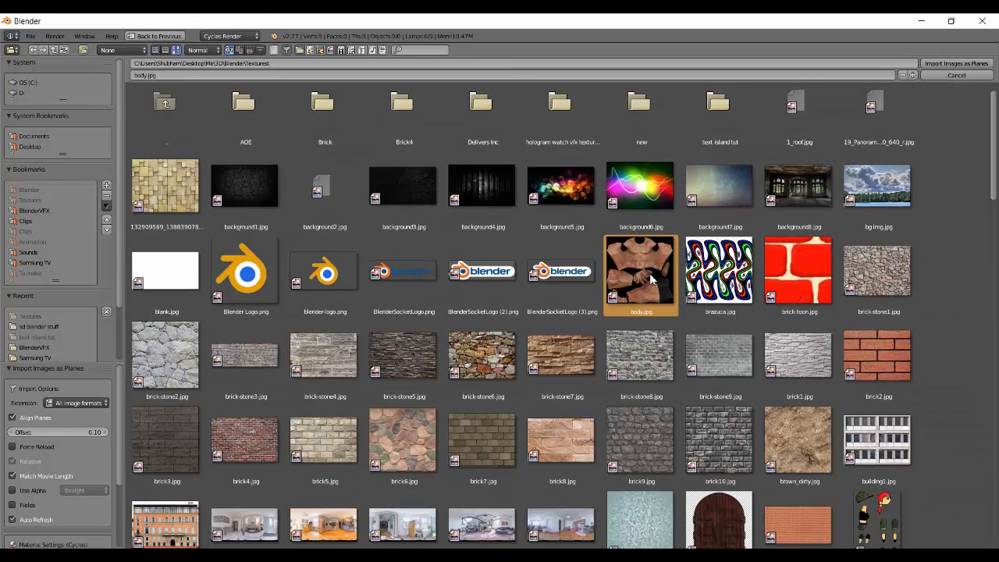
scroll(651, 279, down, 1)
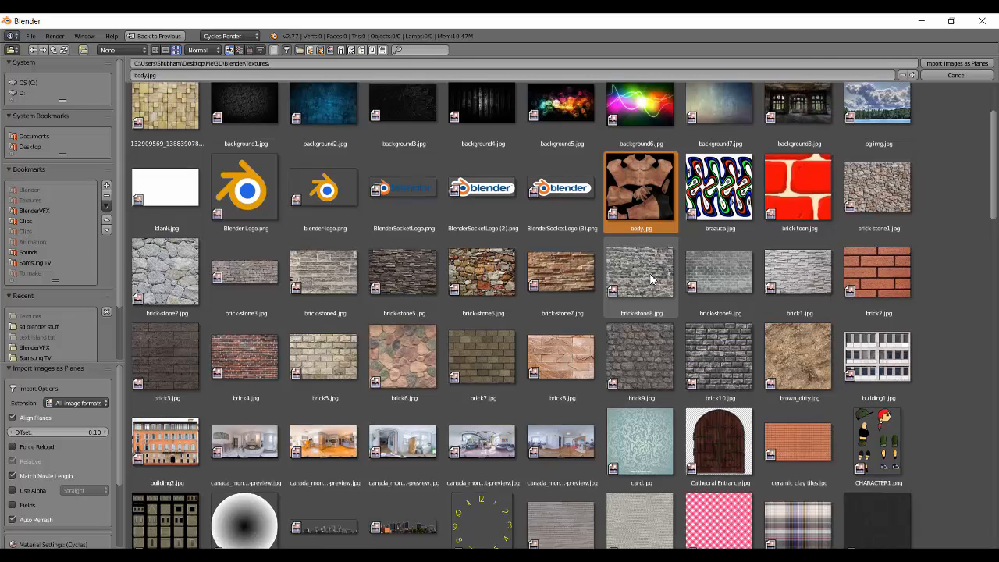
scroll(706, 267, up, 2)
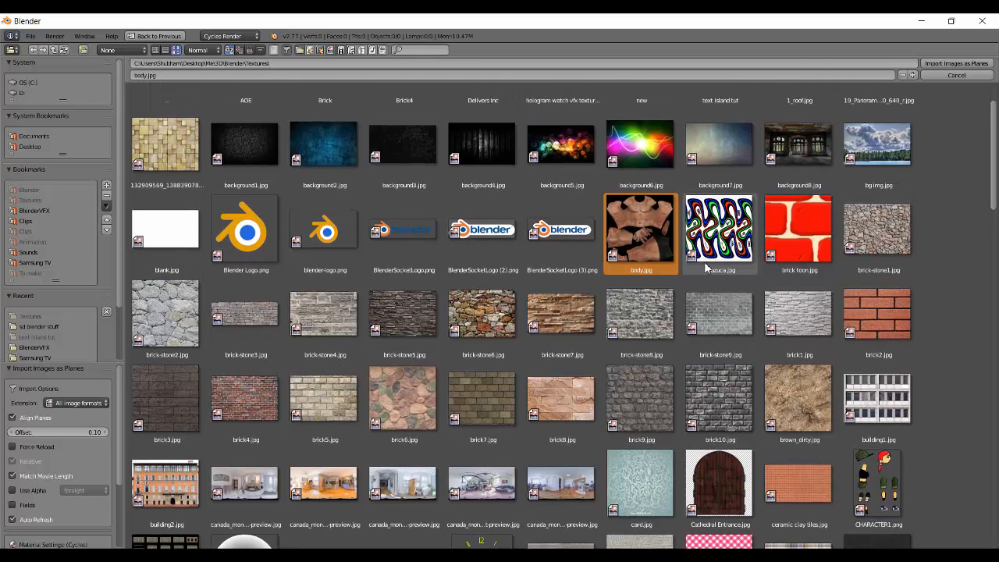
Step: Import background6.jpg as an image plane
click(661, 148)
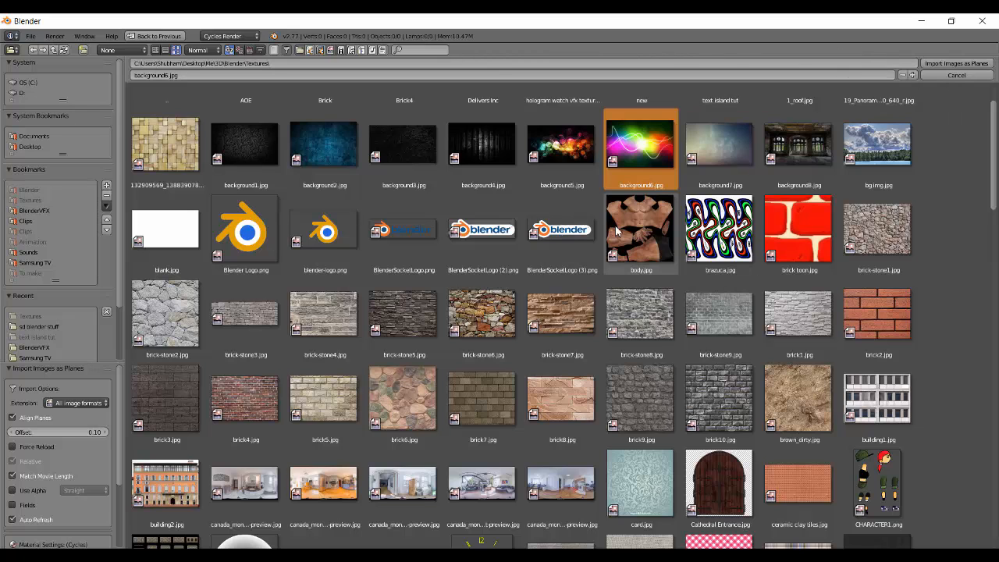
scroll(622, 230, down, 5)
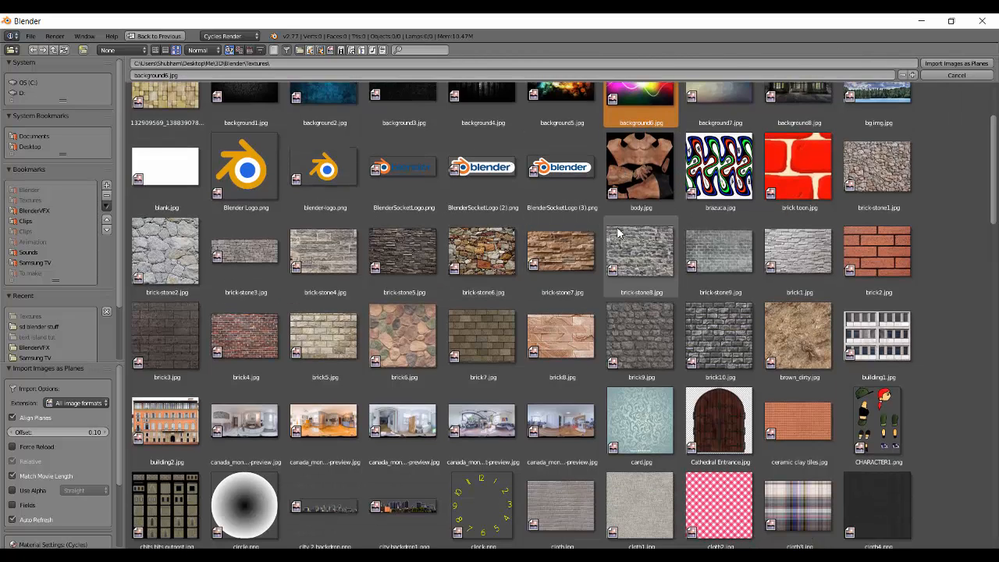
scroll(621, 232, down, 5)
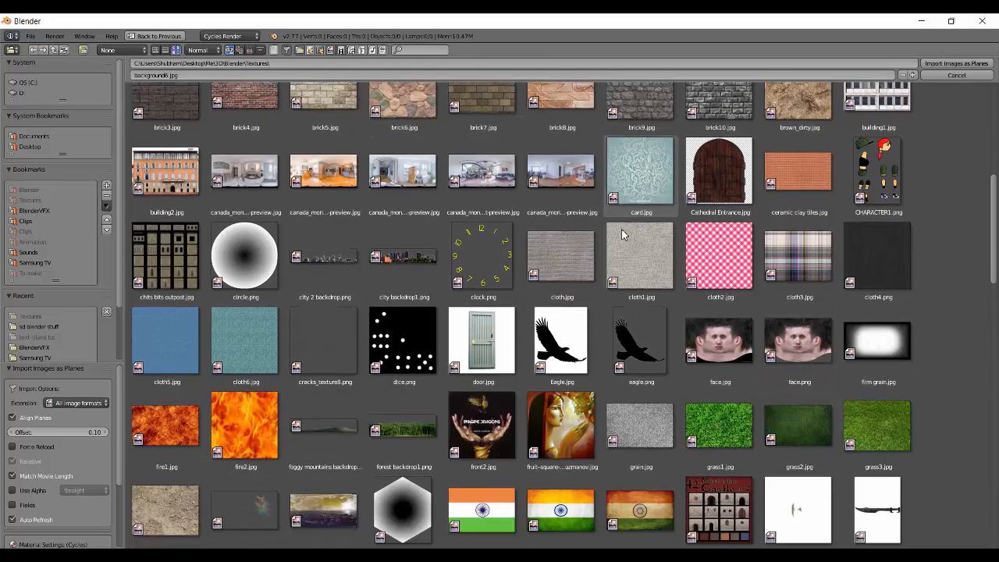
scroll(621, 231, down, 3)
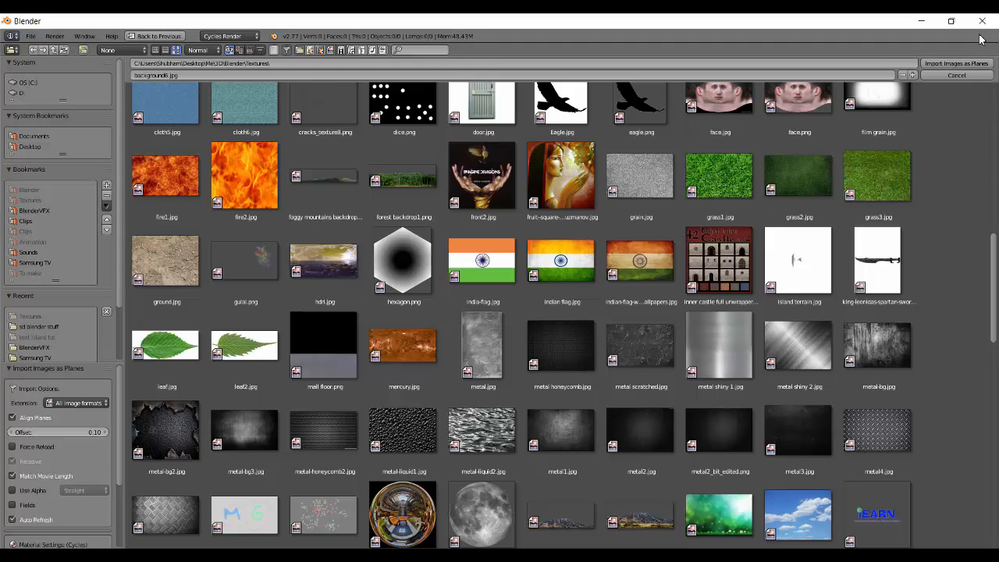
click(956, 63)
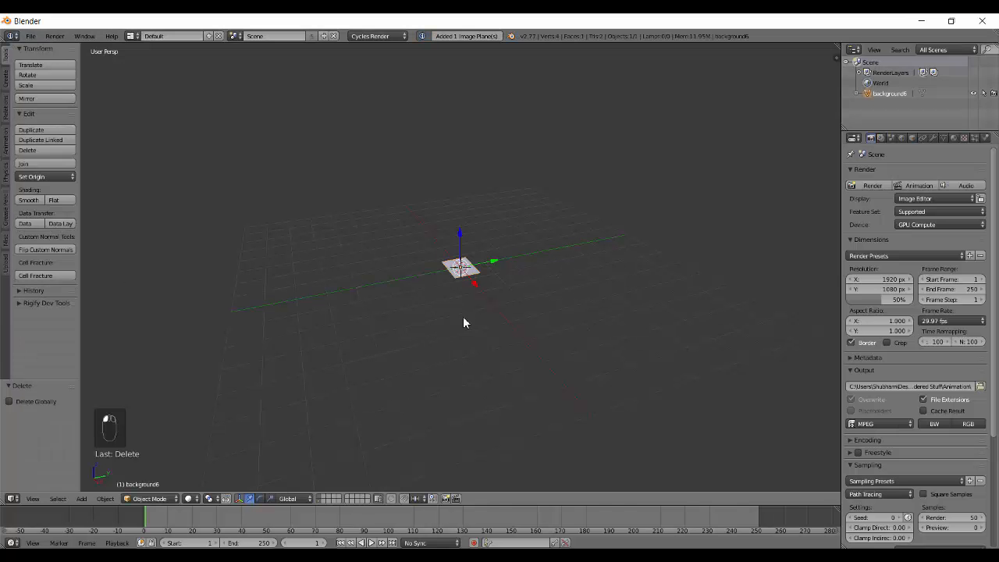
Step: Scale the image plane up about 3.2 times and preview it rendered in top view within a render border
key(s)
click(577, 378)
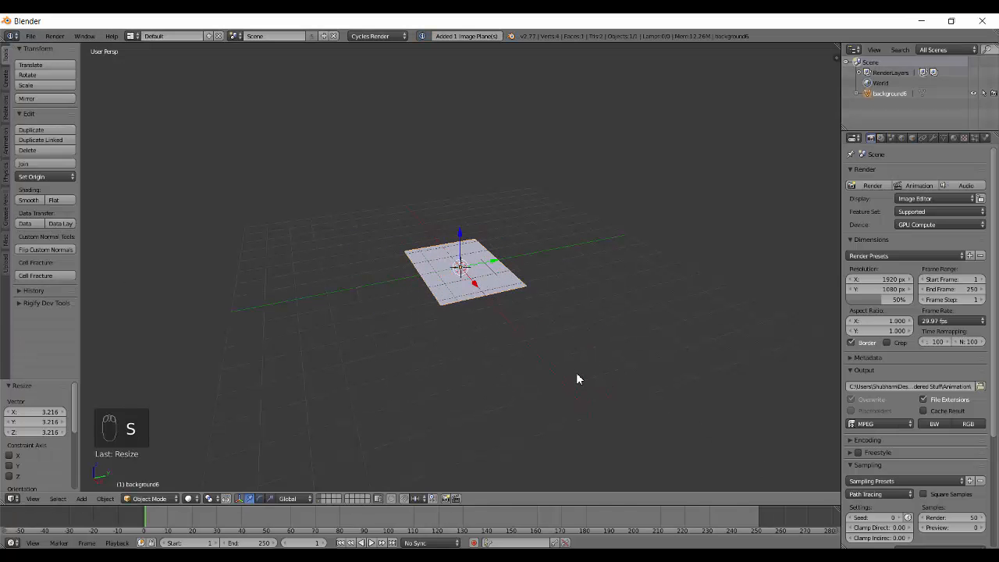
key(q)
key(ctrl+b)
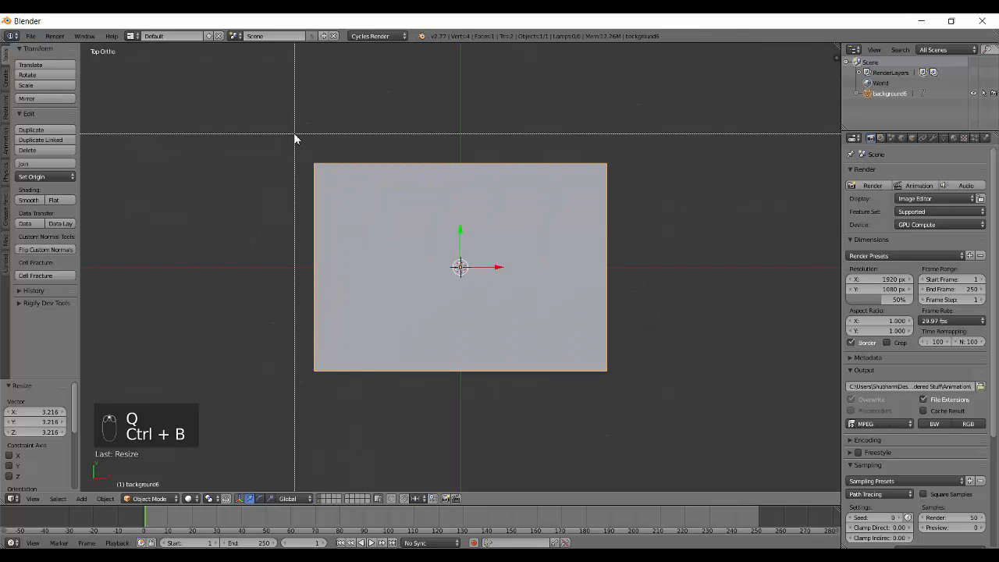
mouse_move(294, 137)
mouse_down()
mouse_move(771, 447)
mouse_move(623, 394)
mouse_up()
key(shift+z)
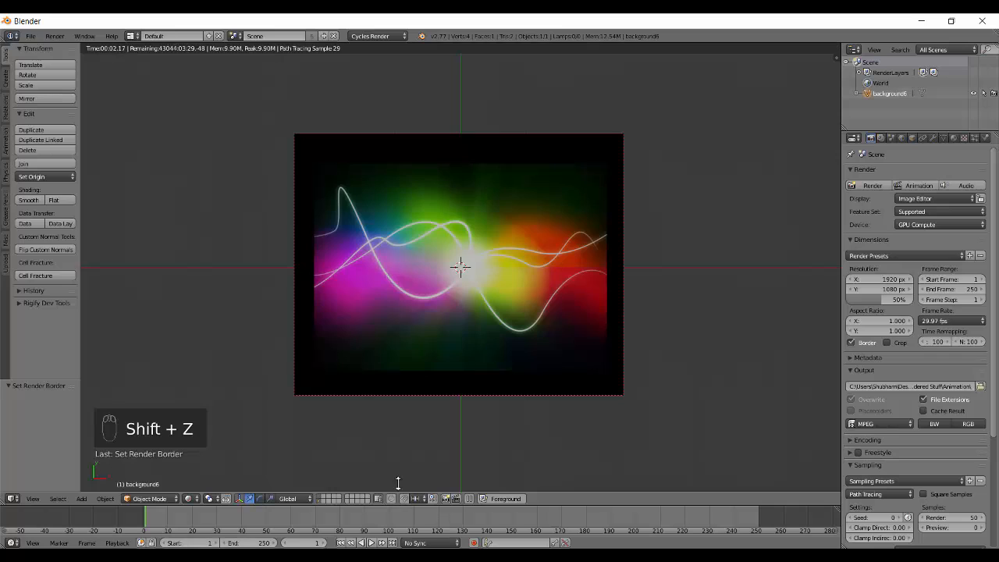
Step: Enlarge the timeline area and redraw the render border around the whole image plane
drag(398, 483, 397, 346)
key(ctrl+b)
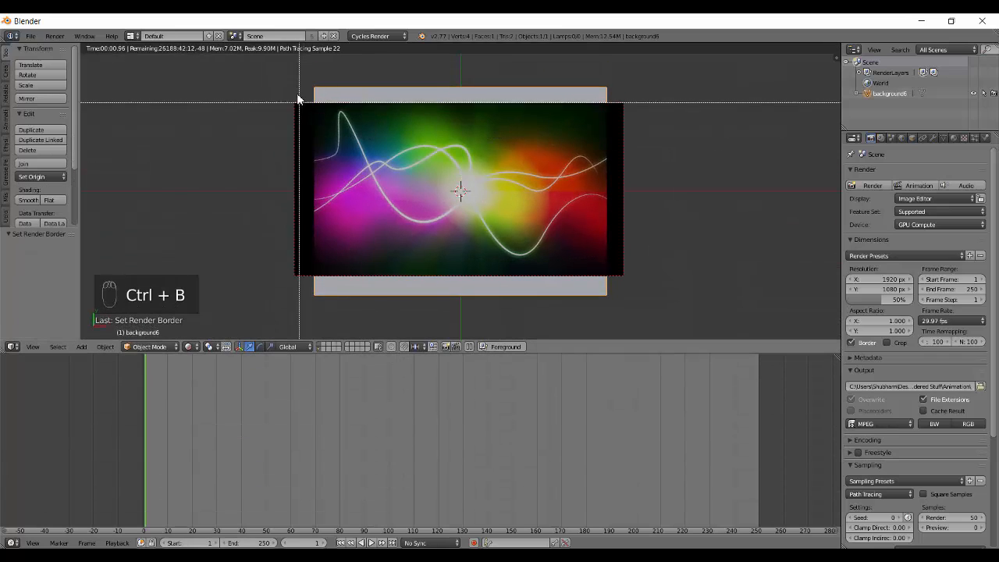
drag(299, 73, 625, 306)
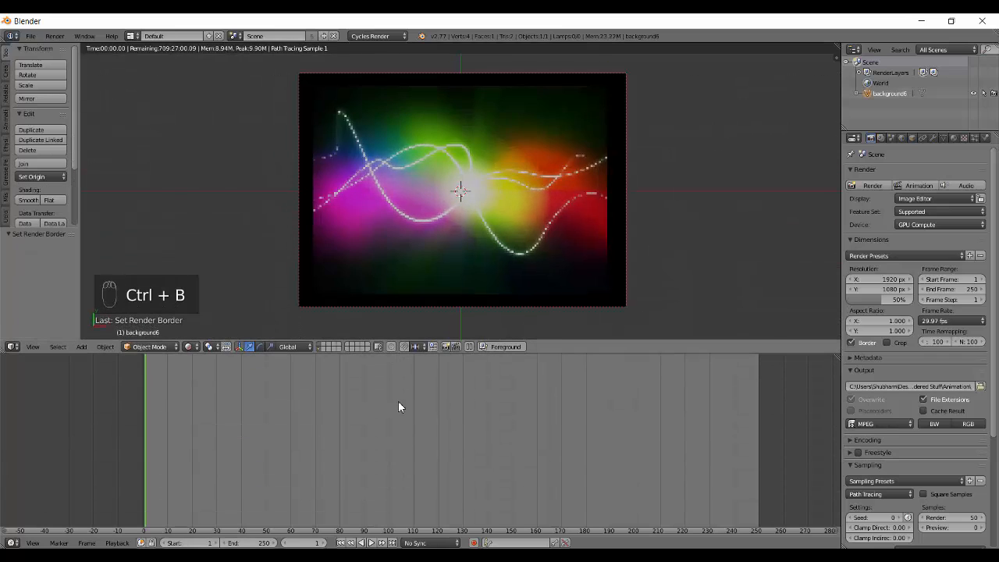
Step: Change the timeline area to the Node Editor and enlarge it to work on the background6 material nodes
click(11, 542)
click(23, 418)
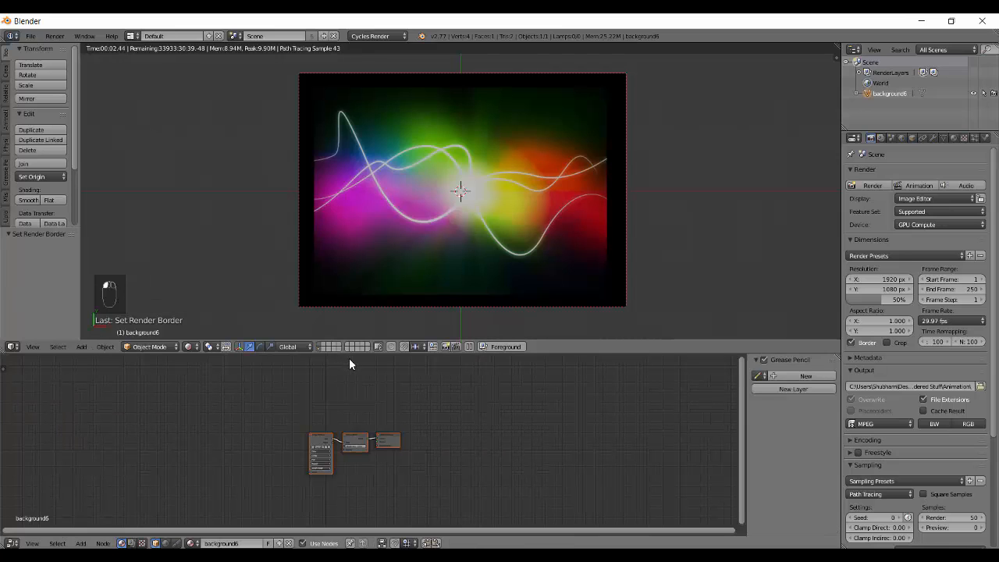
drag(351, 355, 349, 268)
scroll(349, 446, up, 4)
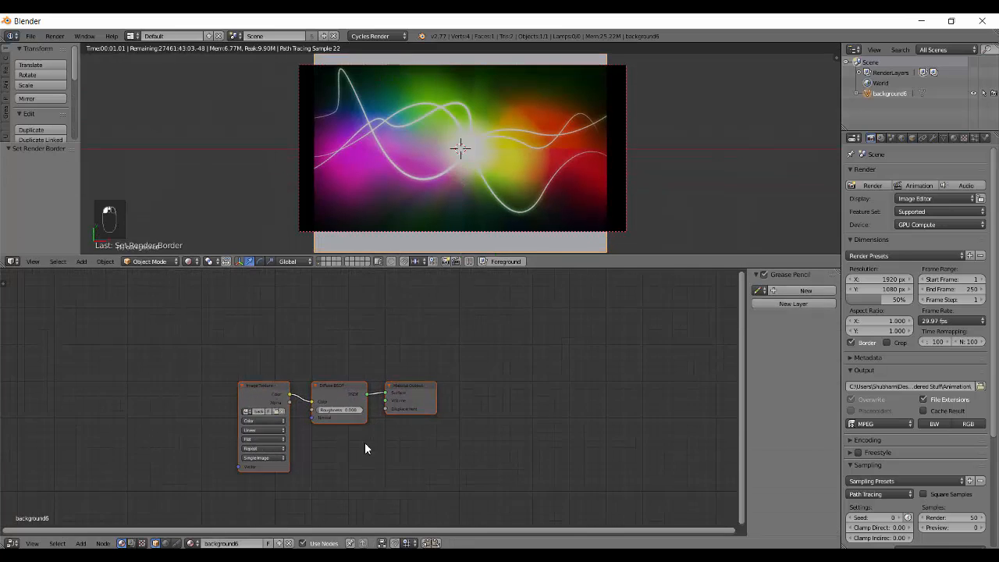
Step: Move the Material Output node far away from the Image Texture node and delete the Diffuse BSDF node
middle_drag(439, 466, 116, 430)
drag(72, 401, 495, 390)
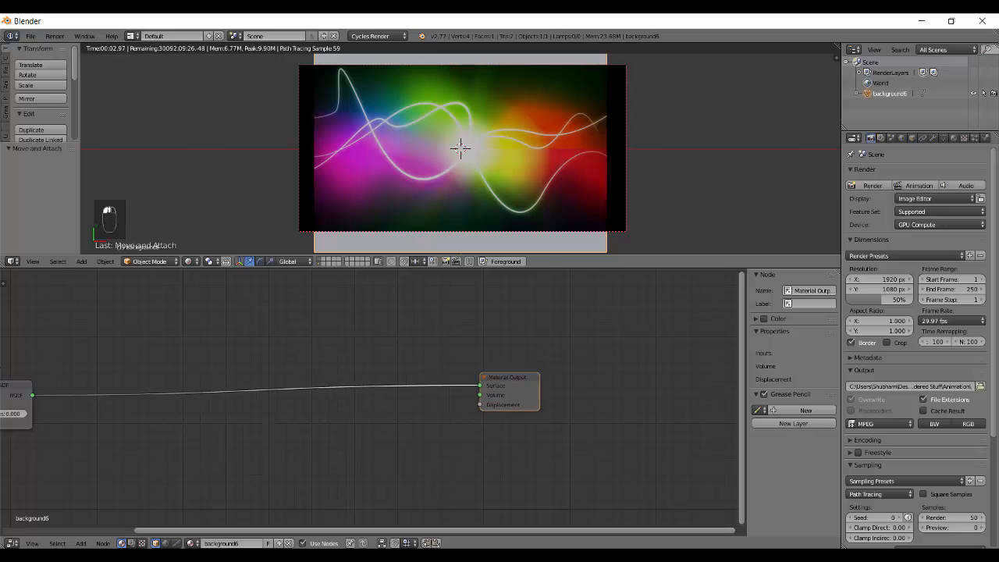
drag(6, 403, 372, 355)
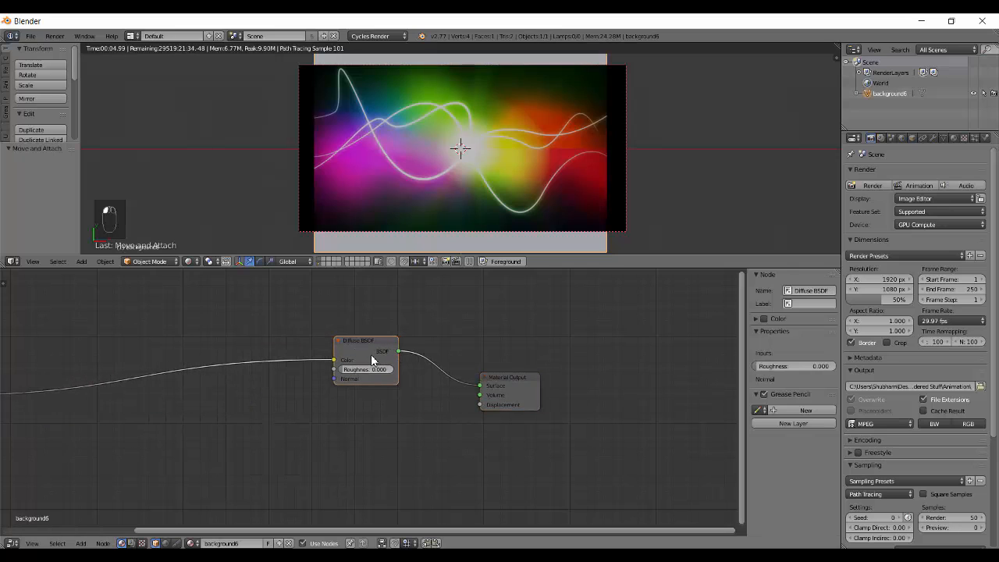
key(x)
Step: Connect the Image Texture node's color to the Material Output through an emission viewer node
key(shift+a)
middle_drag(80, 445, 358, 390)
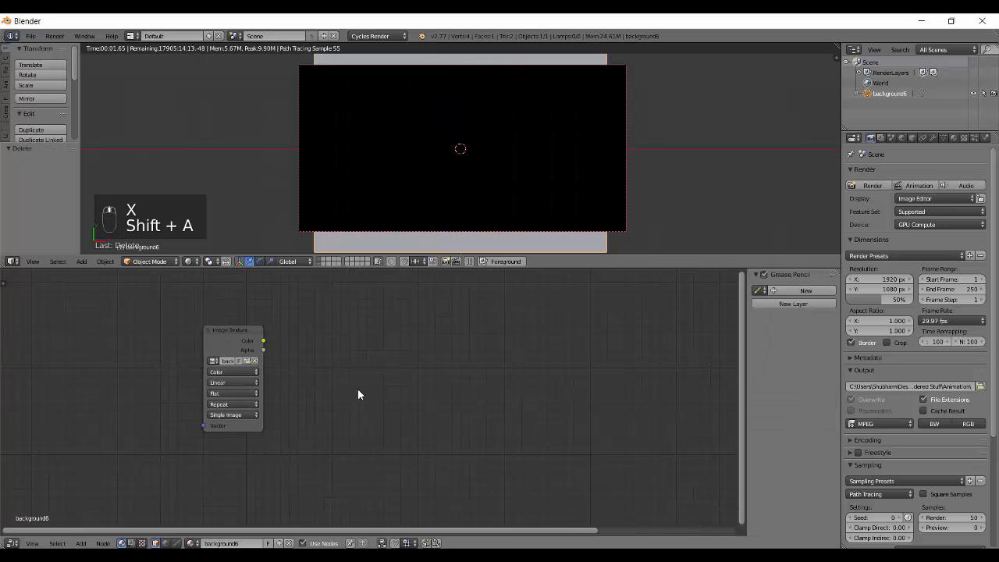
ctrl+shift+click(357, 390)
middle_drag(357, 346, 268, 363)
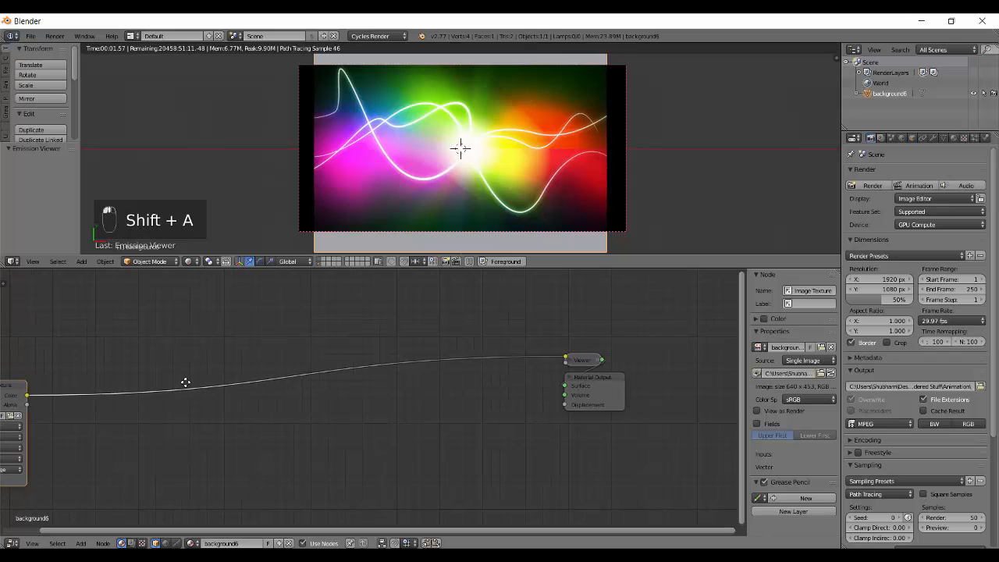
middle_drag(186, 382, 216, 376)
middle_drag(165, 348, 226, 331)
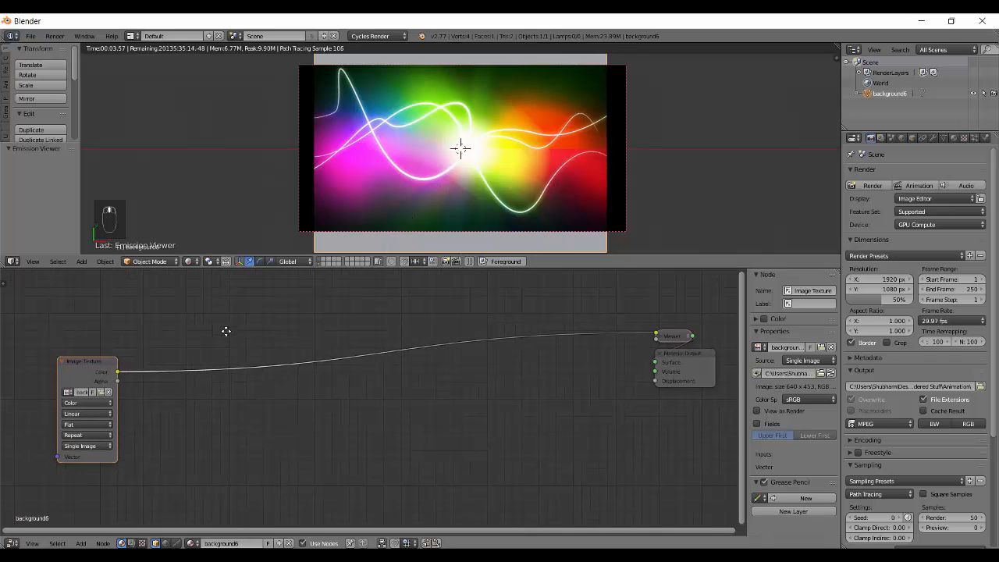
Step: Add an RGB to BW converter node and place it just above the Image Texture's outgoing link
key(shift+a)
mouse_move(223, 407)
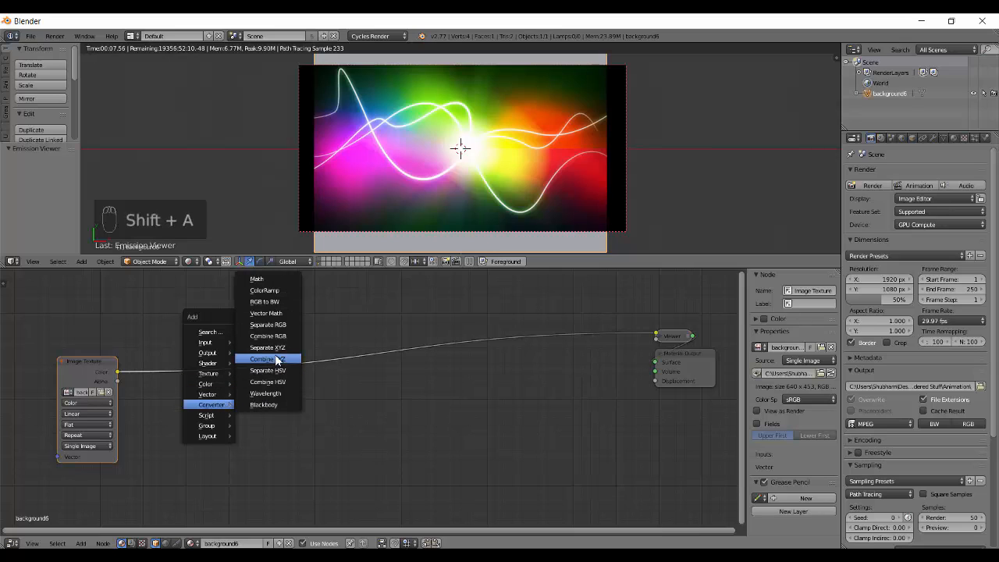
click(283, 301)
click(162, 306)
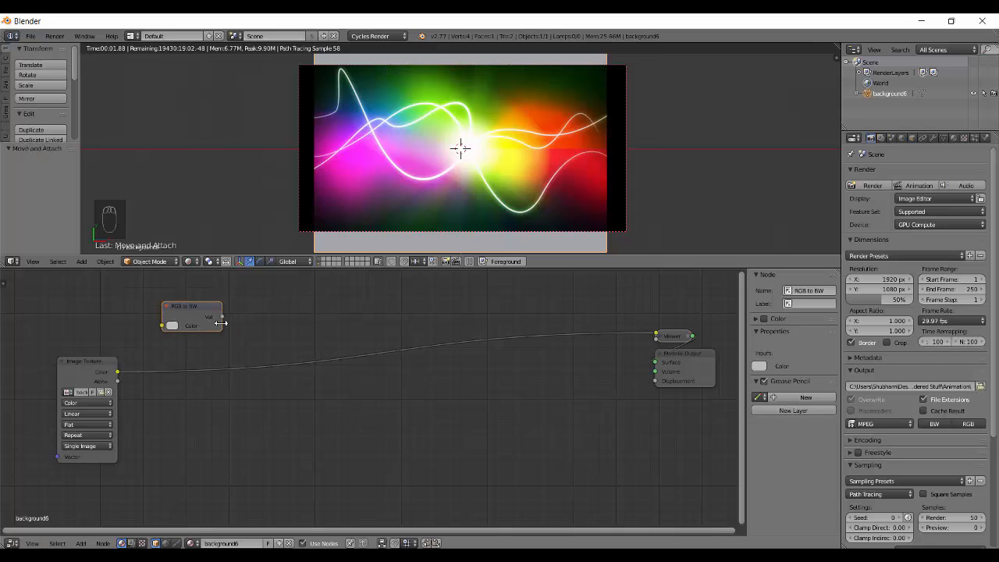
Step: Insert the RGB to BW node into the link between the Image Texture and the viewer, and reposition it
drag(187, 320, 200, 366)
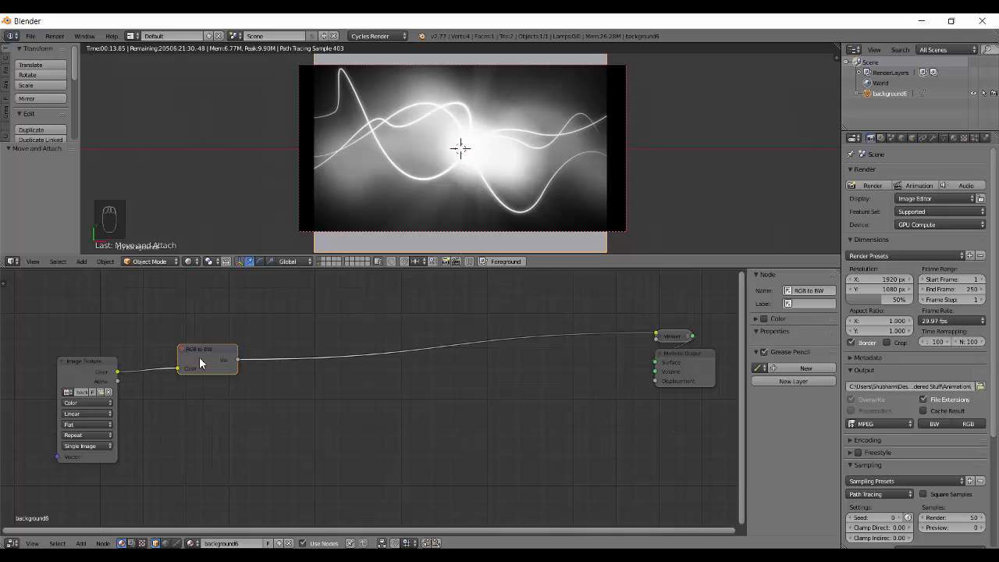
drag(200, 358, 188, 333)
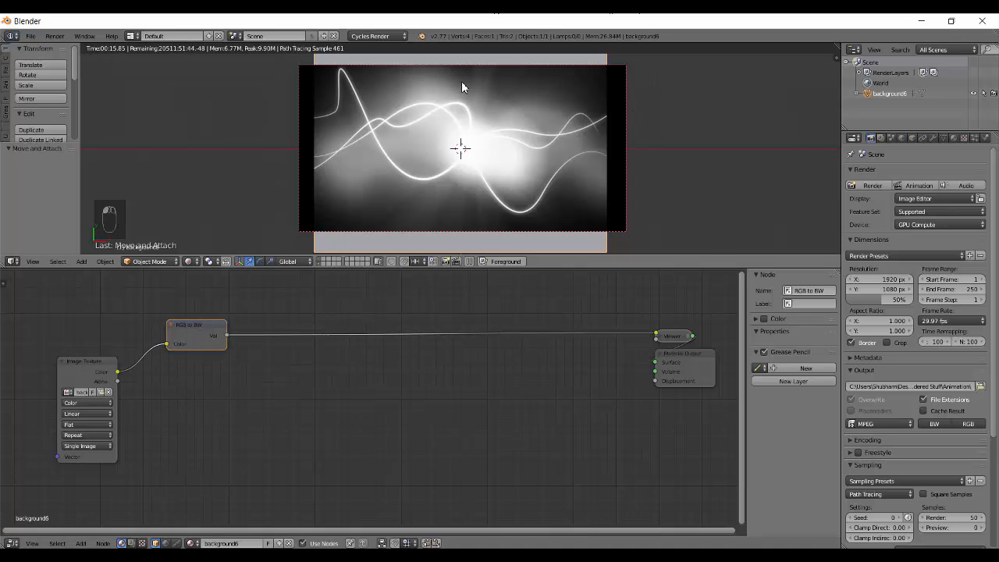
drag(205, 334, 215, 299)
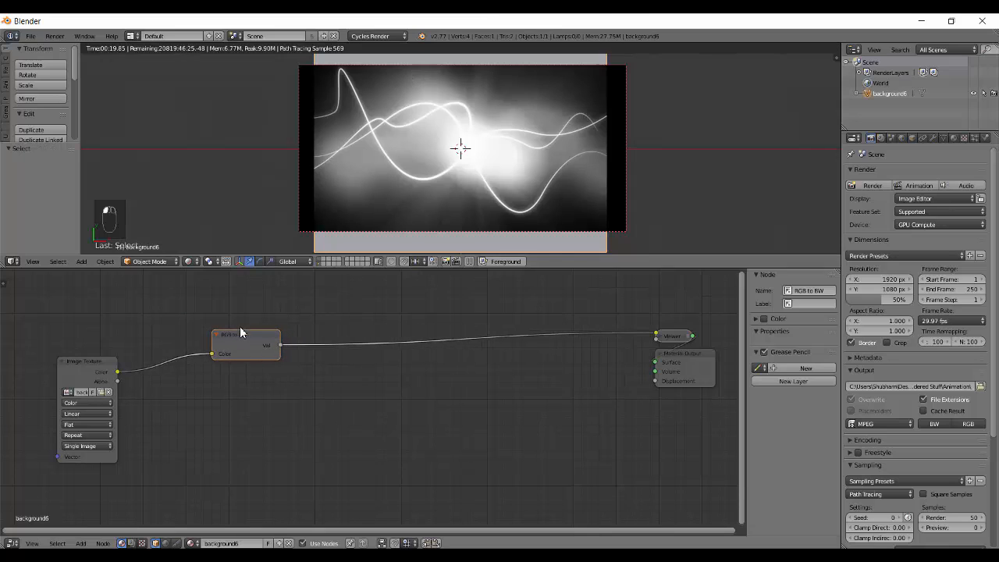
Step: Delete the RGB to BW node while keeping the link, and insert a Separate RGB converter node between the Image Texture and the viewer
key(ctrl+x)
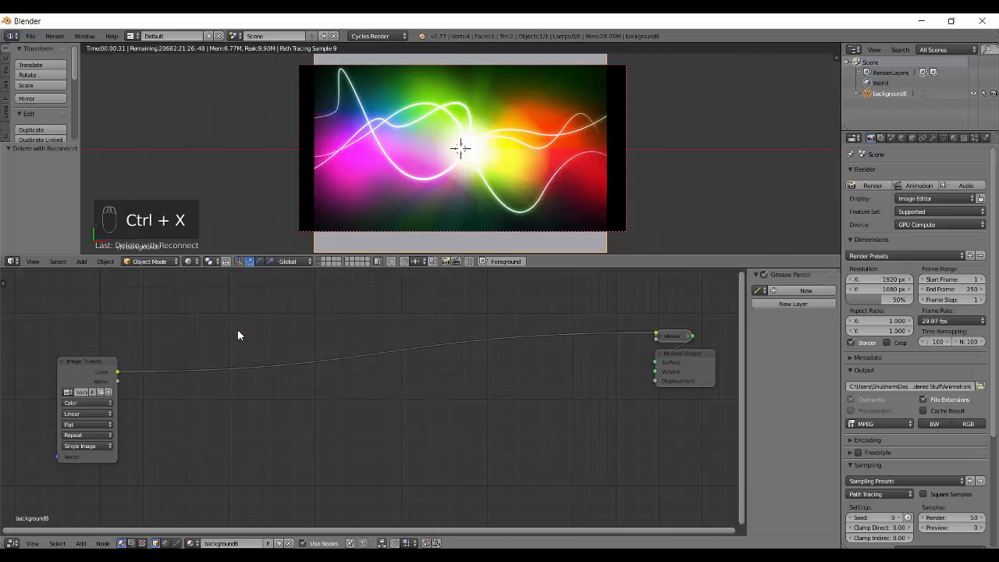
key(shift+a)
mouse_move(242, 330)
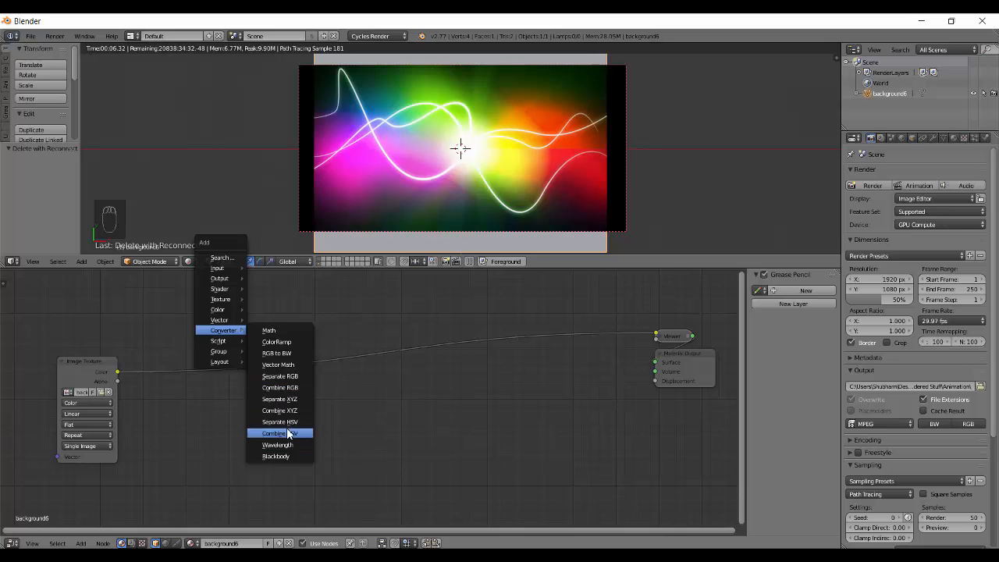
click(279, 376)
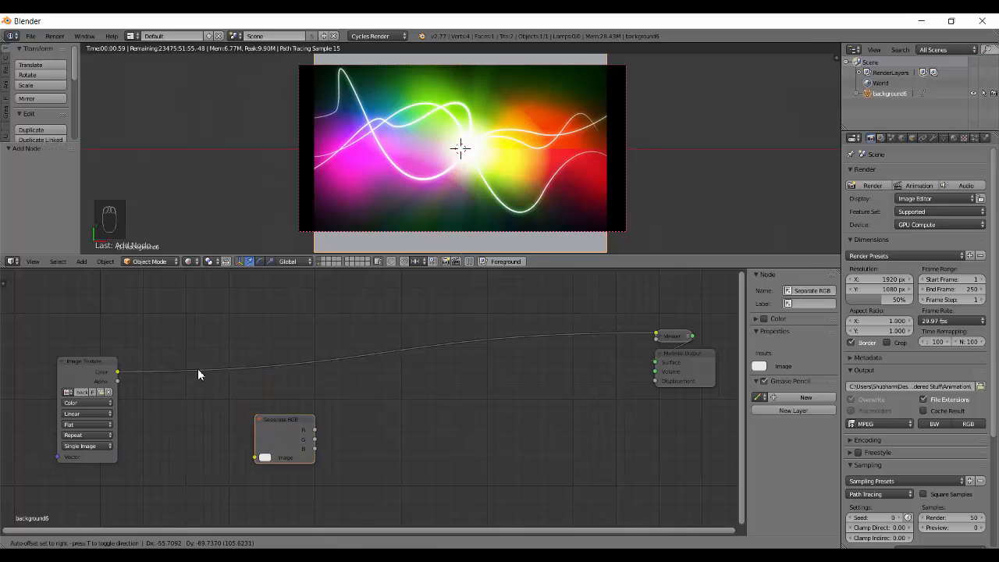
click(170, 345)
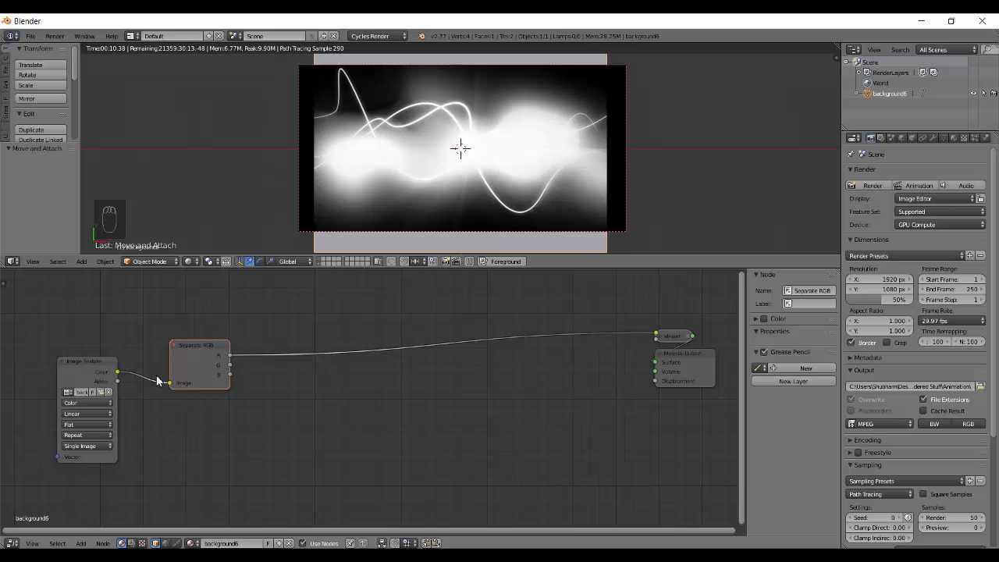
Step: Move the Image Texture node closer to Separate RGB and compare the original colors with the R output in the viewer
ctrl+shift+click(92, 369)
middle_drag(388, 299, 325, 290)
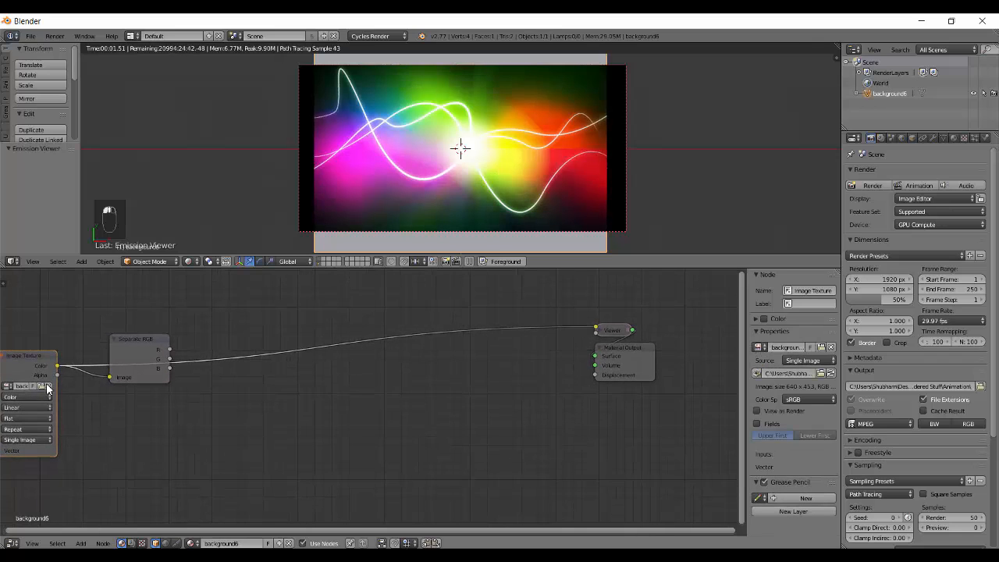
drag(45, 383, 60, 369)
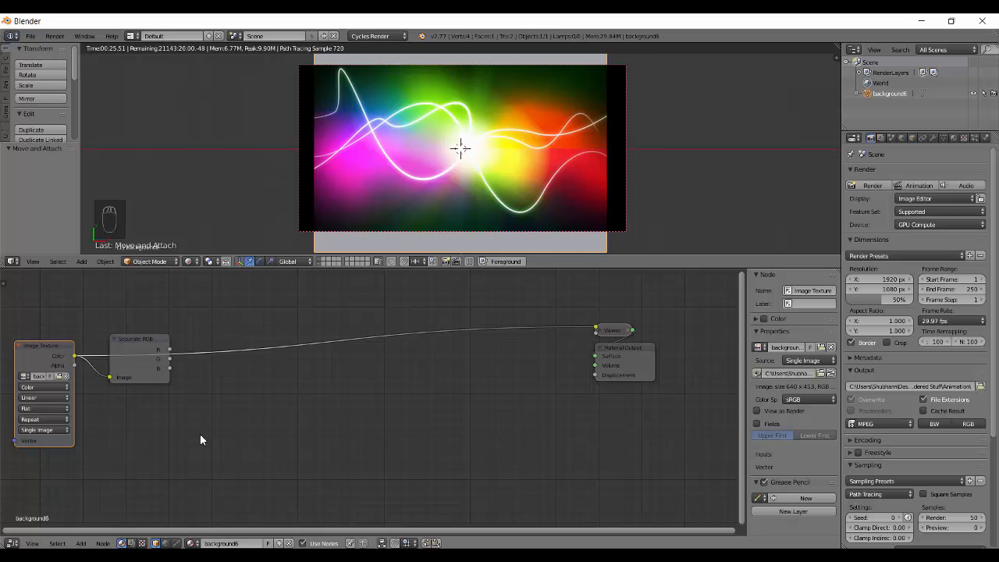
ctrl+shift+click(144, 356)
Step: Add an RGB input node and place it below the link, to the right of the Separate RGB node
middle_drag(229, 418, 290, 341)
key(shift+a)
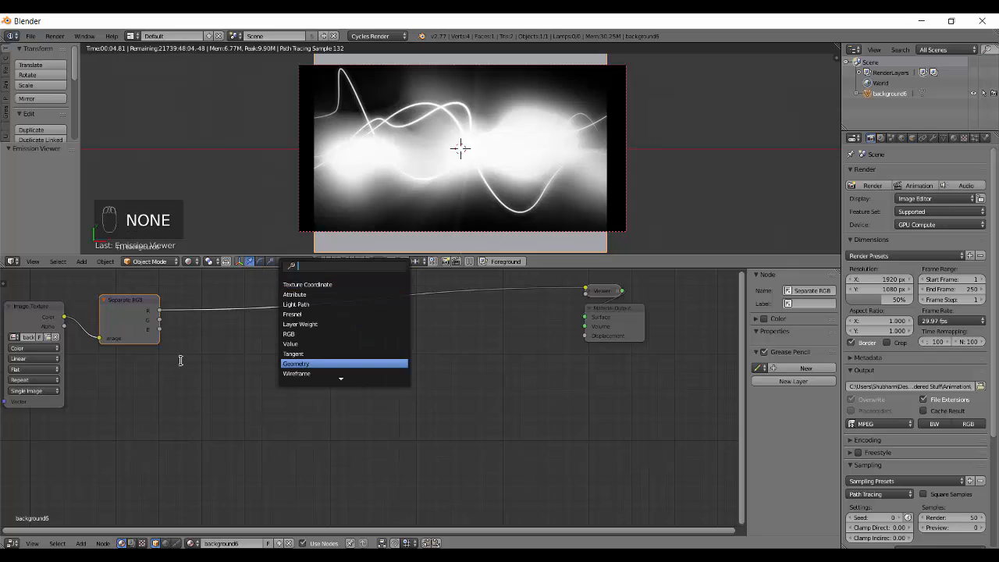
key(shift+a)
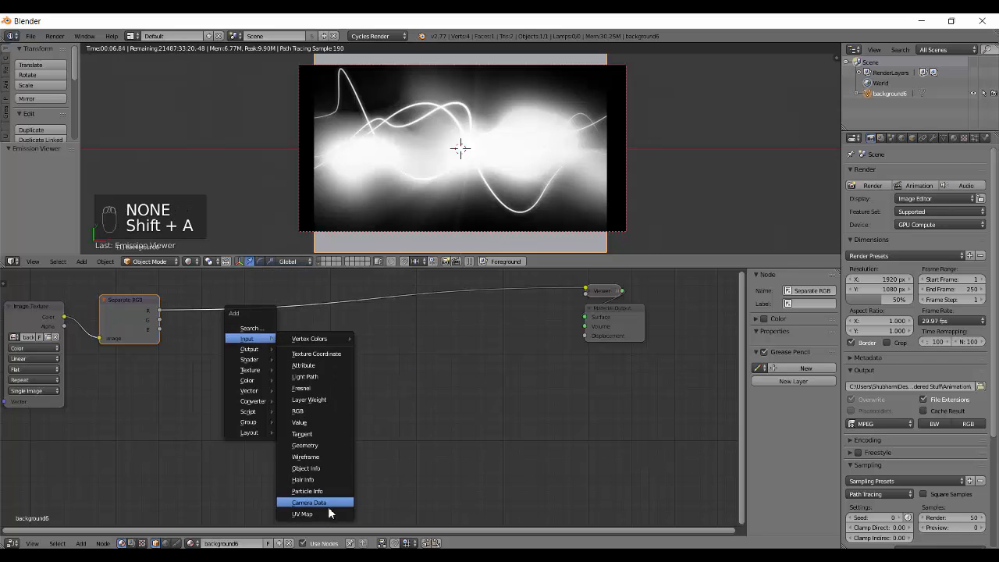
click(298, 410)
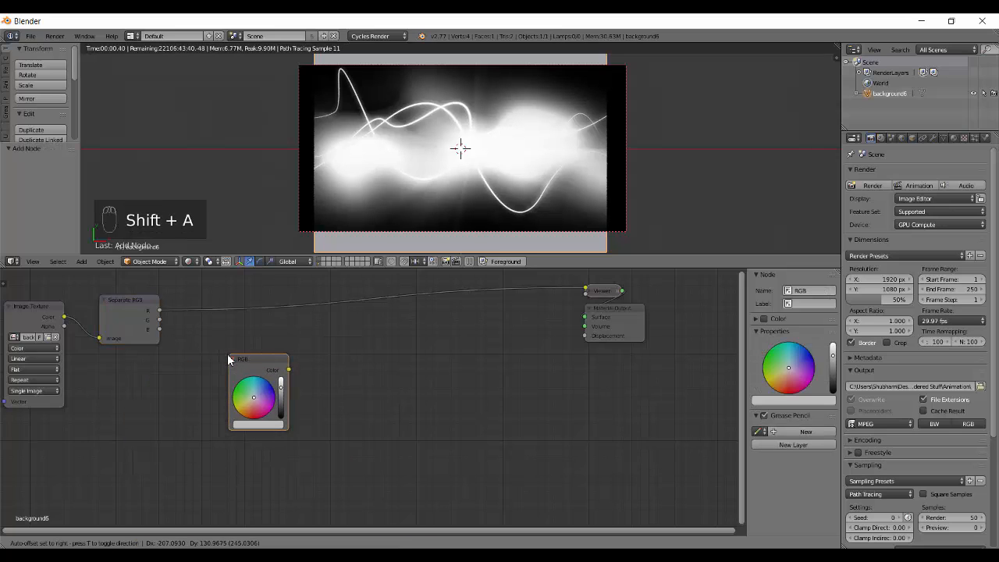
click(241, 433)
Step: Set the RGB node's color to cyan with R at 0 and G and B at 0.859
click(248, 427)
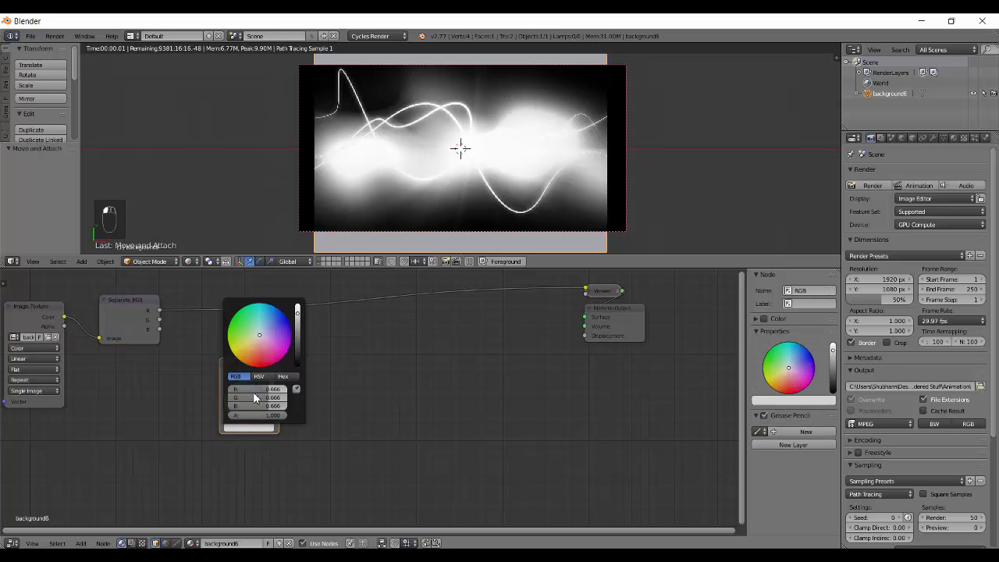
scroll(233, 476, up, 2)
scroll(232, 476, up, 1)
click(123, 450)
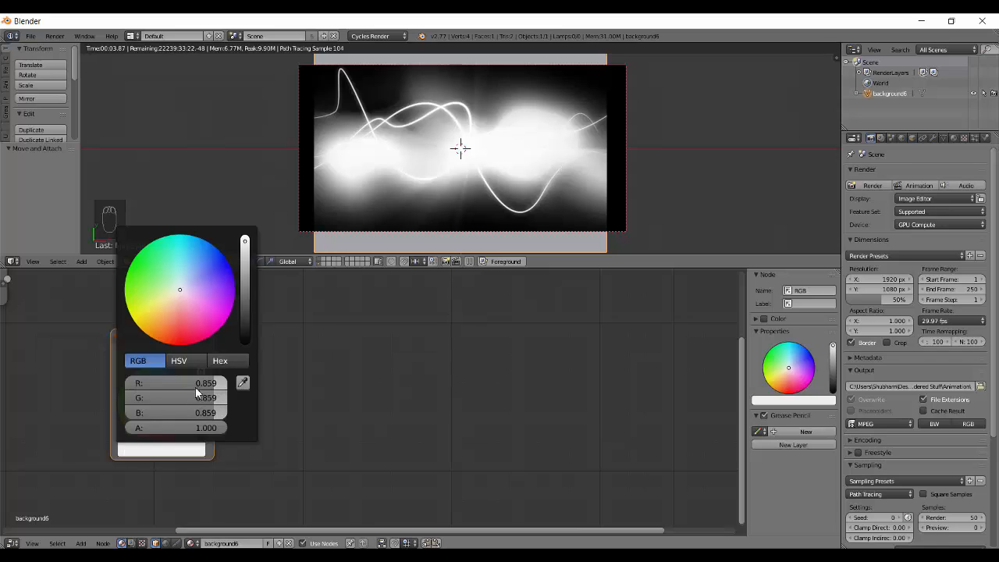
drag(191, 383, 30, 375)
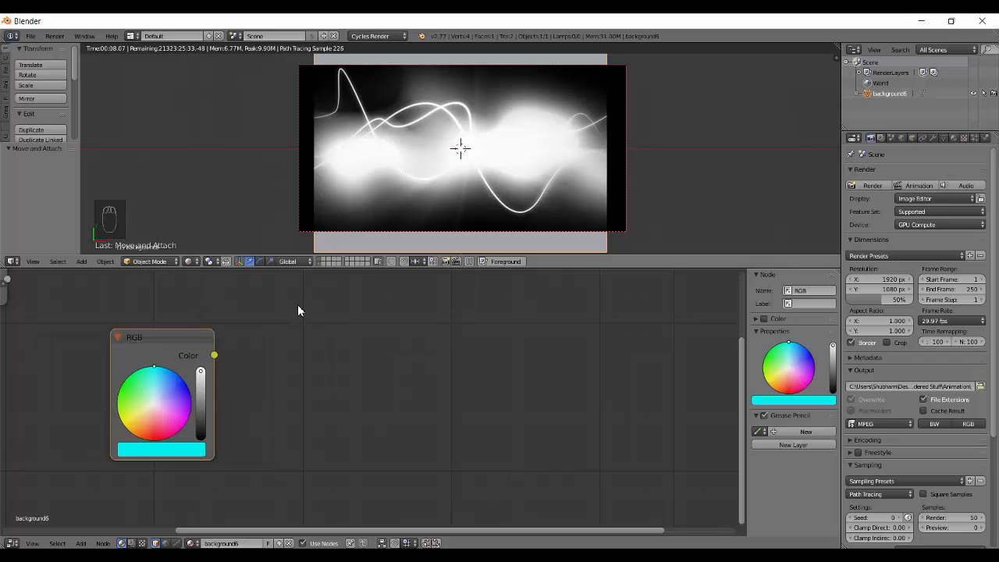
Step: Compare the Separate RGB node's G and R outputs with the original image in the emission viewer
middle_drag(298, 311, 535, 454)
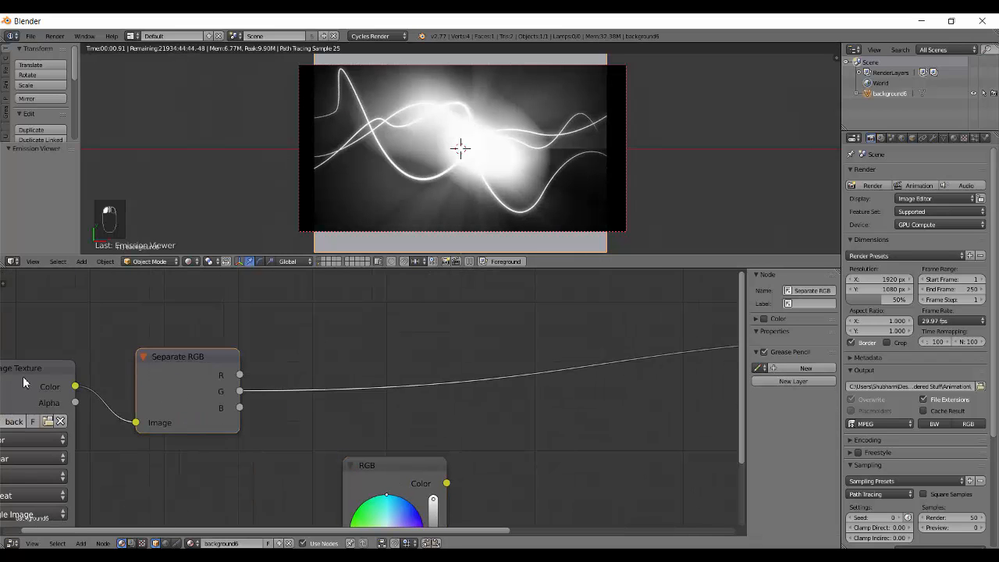
ctrl+shift+click(23, 376)
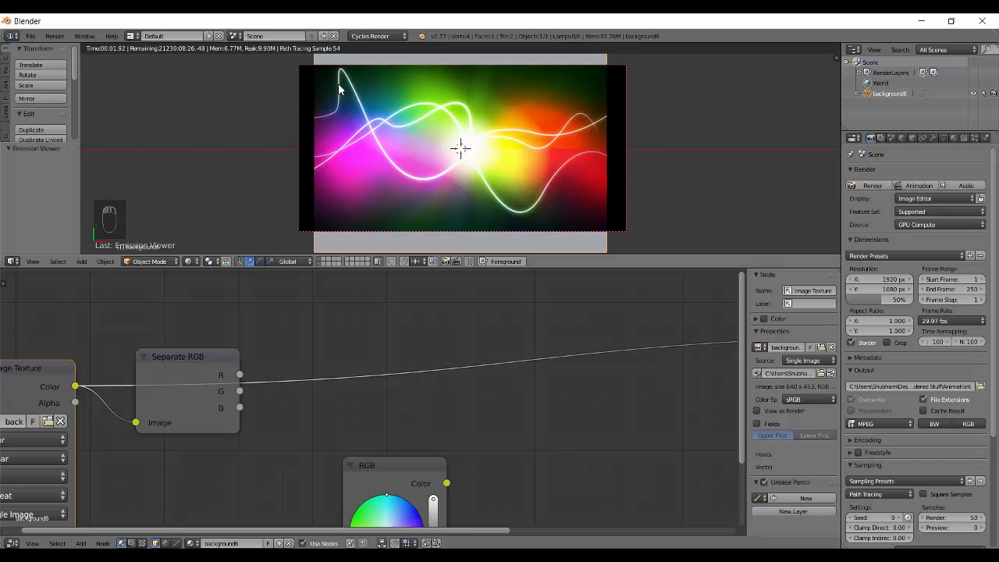
middle_drag(308, 303, 209, 290)
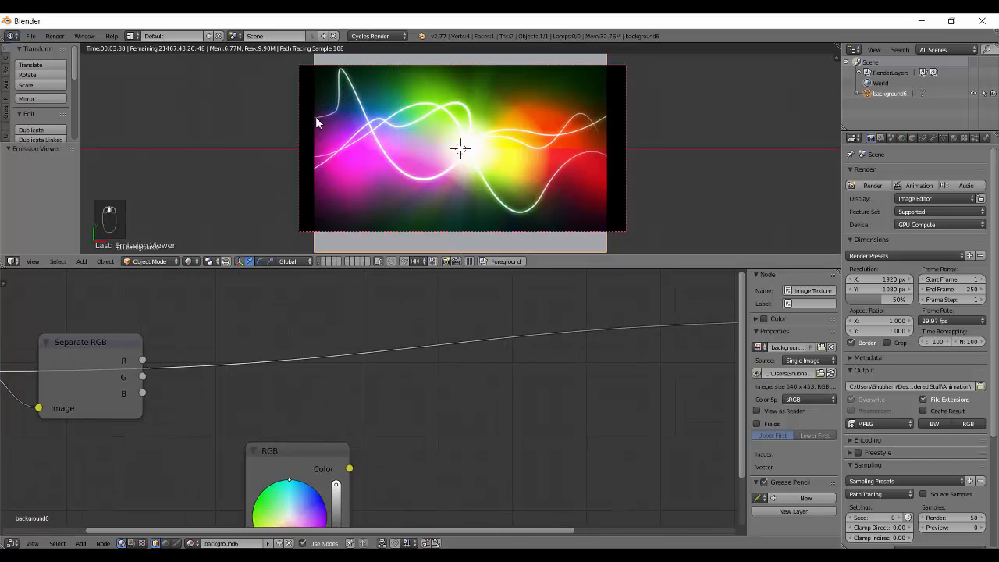
ctrl+shift+click(111, 356)
middle_drag(282, 459, 252, 432)
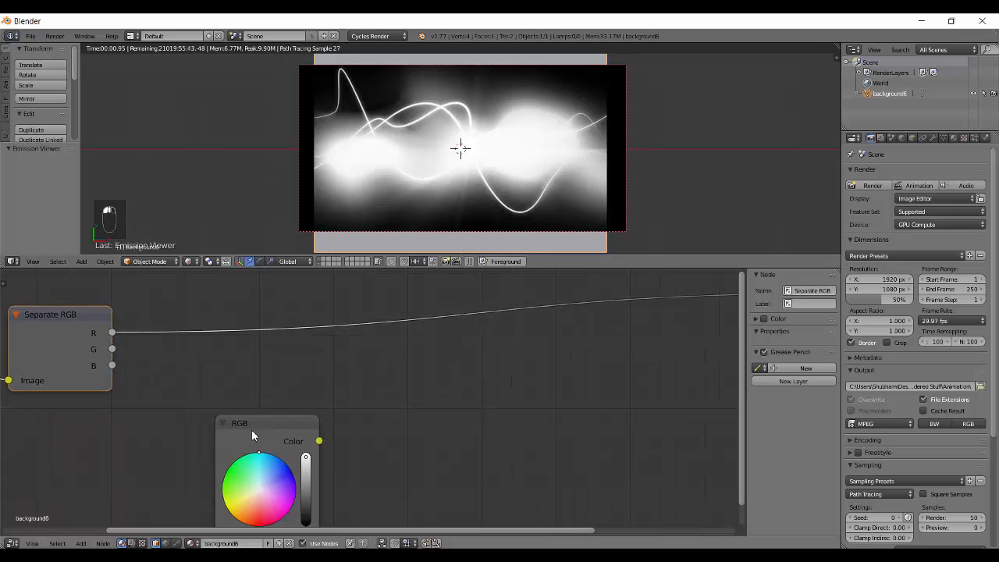
Step: Move the RGB node up onto the link, raise its red value to 1, and preview the Image Texture's color in the viewer
drag(252, 432, 309, 318)
click(294, 447)
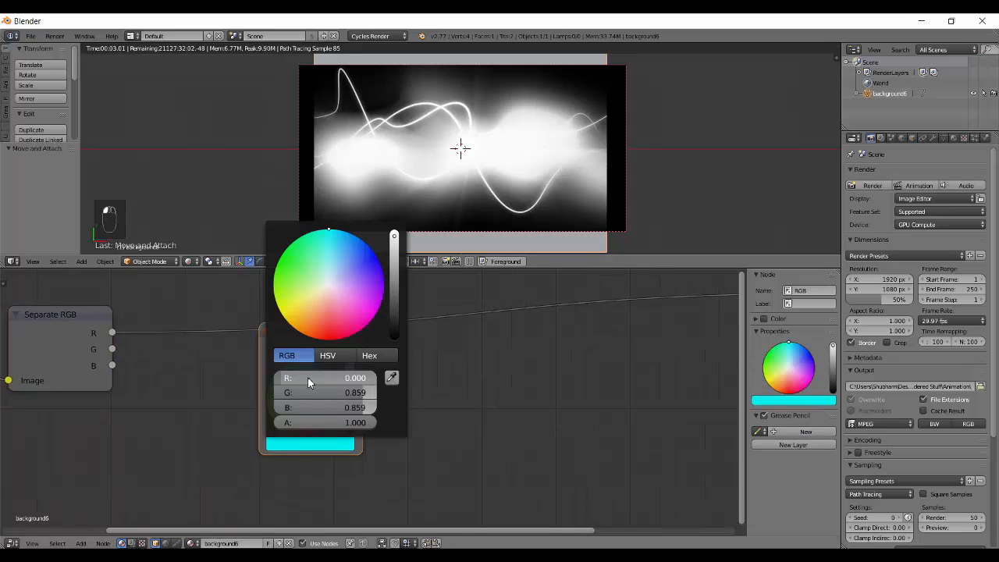
drag(308, 377, 544, 376)
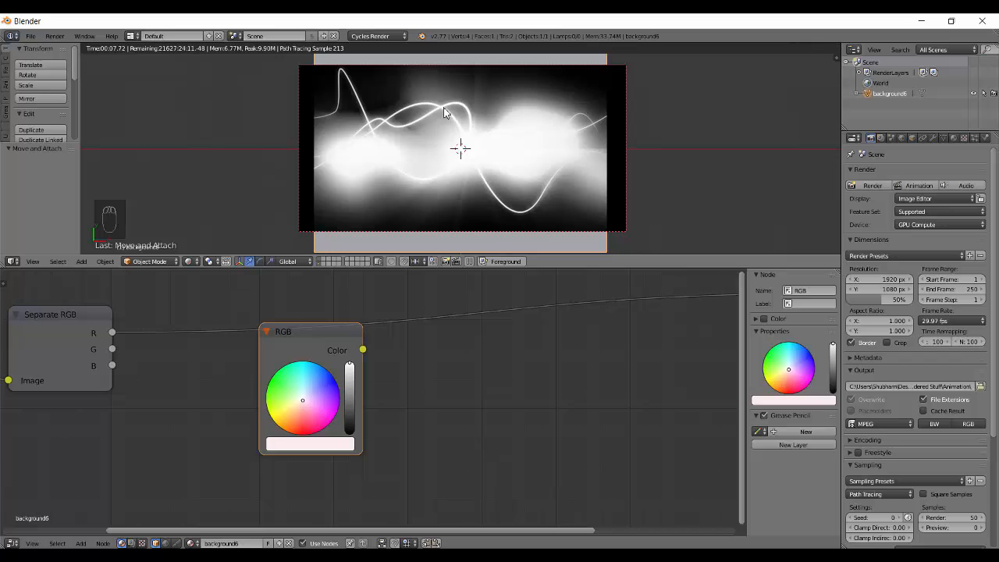
middle_drag(96, 434, 279, 415)
ctrl+shift+click(119, 355)
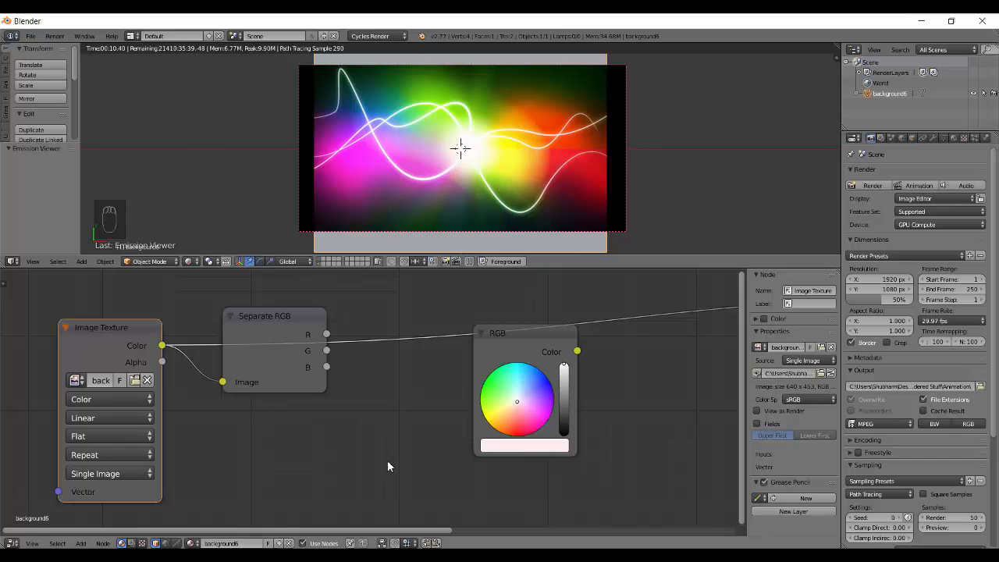
Step: Lower the RGB node's red value to get a pale cyan, and move the node below the link
middle_drag(387, 462, 343, 472)
click(450, 434)
drag(464, 397, 359, 364)
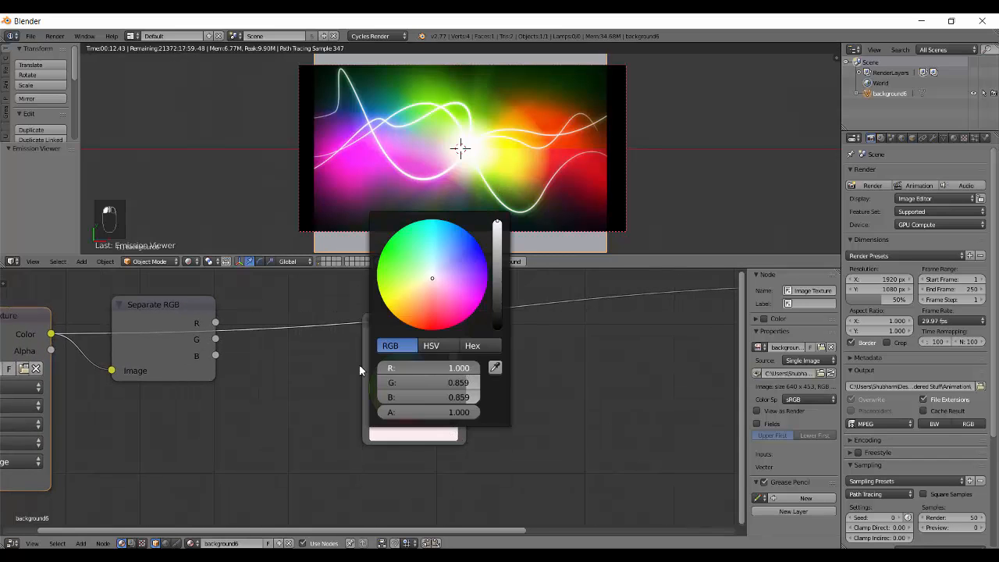
drag(421, 368, 424, 431)
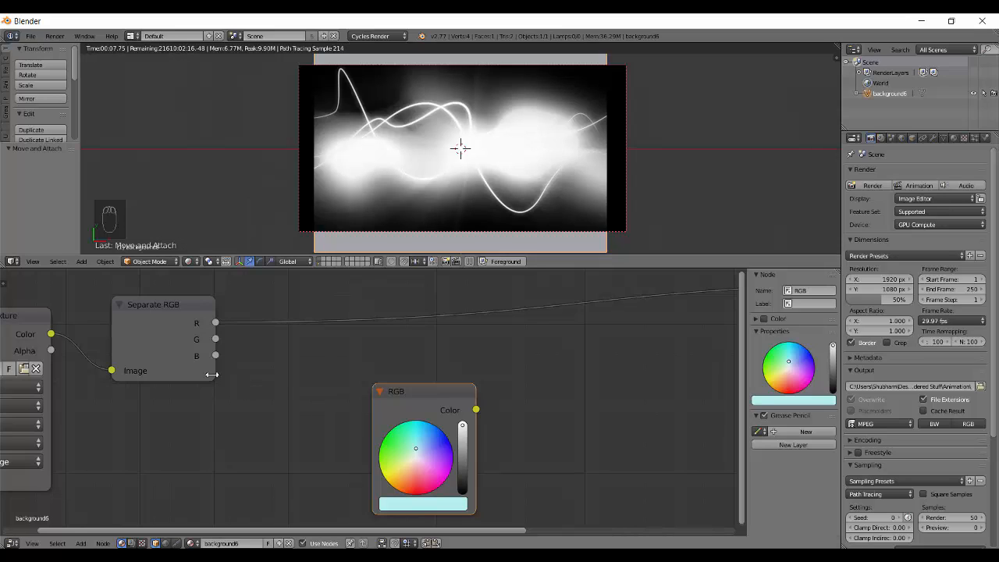
Step: Cycle the viewer through the Separate RGB node's R, G and B outputs to examine each channel, finishing on B
ctrl+shift+click(156, 334)
ctrl+shift+click(160, 334)
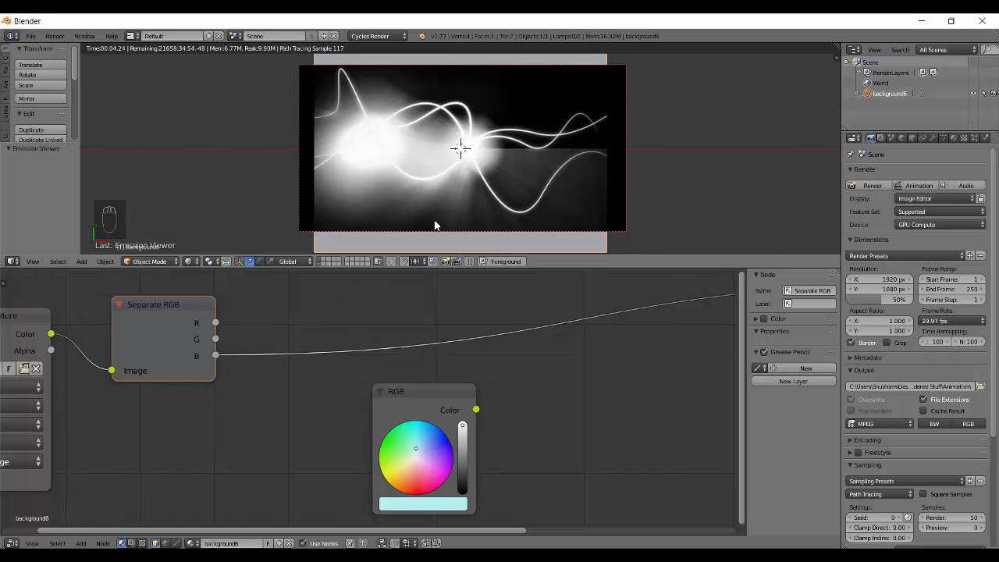
ctrl+shift+click(161, 333)
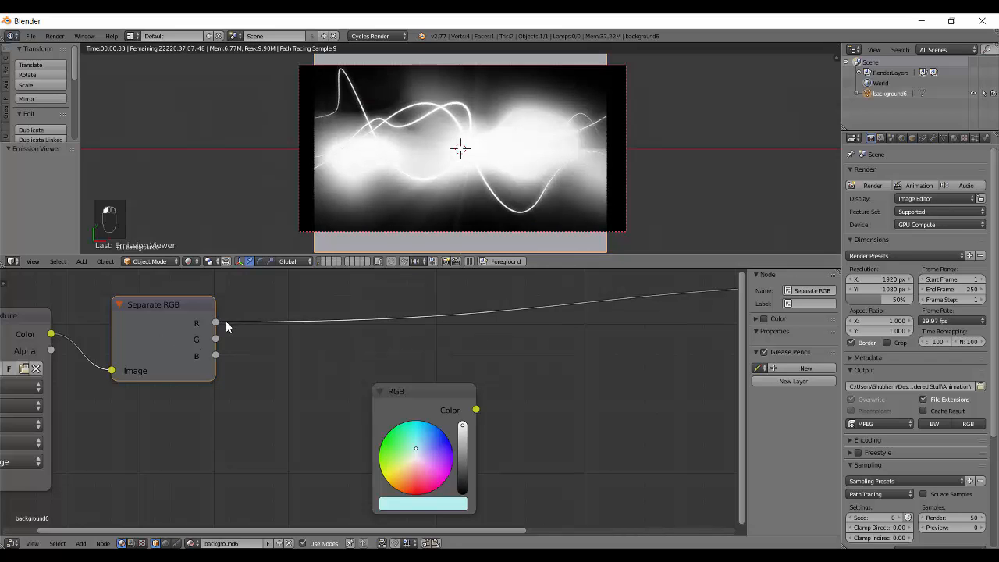
ctrl+shift+click(153, 337)
middle_drag(427, 424, 402, 398)
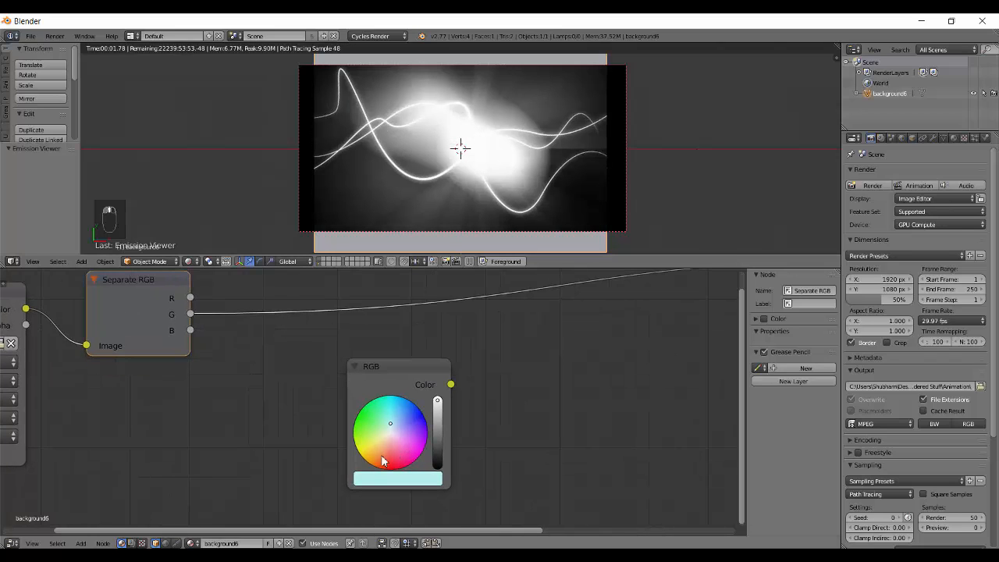
middle_drag(288, 406, 317, 456)
ctrl+shift+click(215, 377)
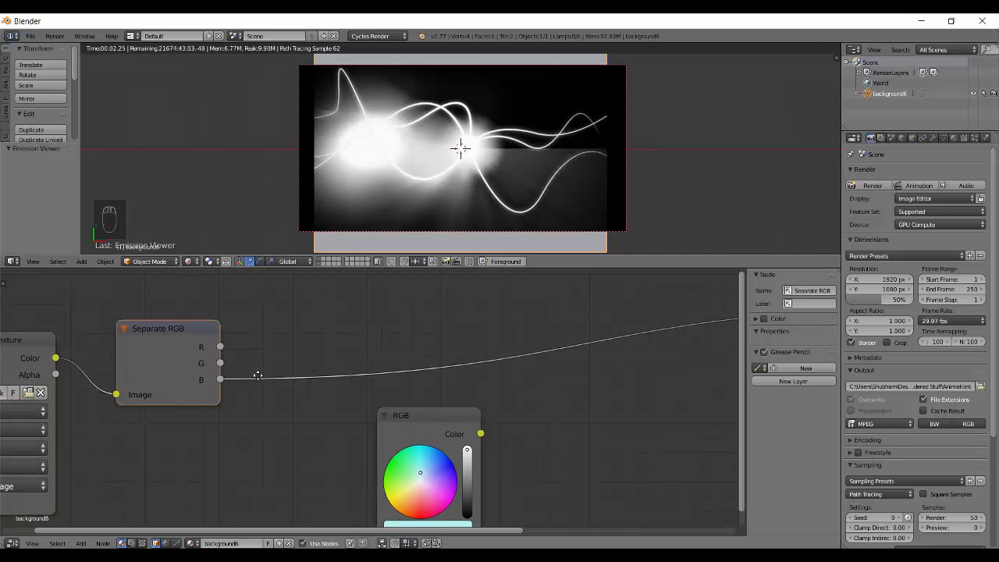
Step: Delete the RGB input node and add a Combine RGB converter node in its place below the link
middle_drag(217, 401, 179, 371)
click(401, 417)
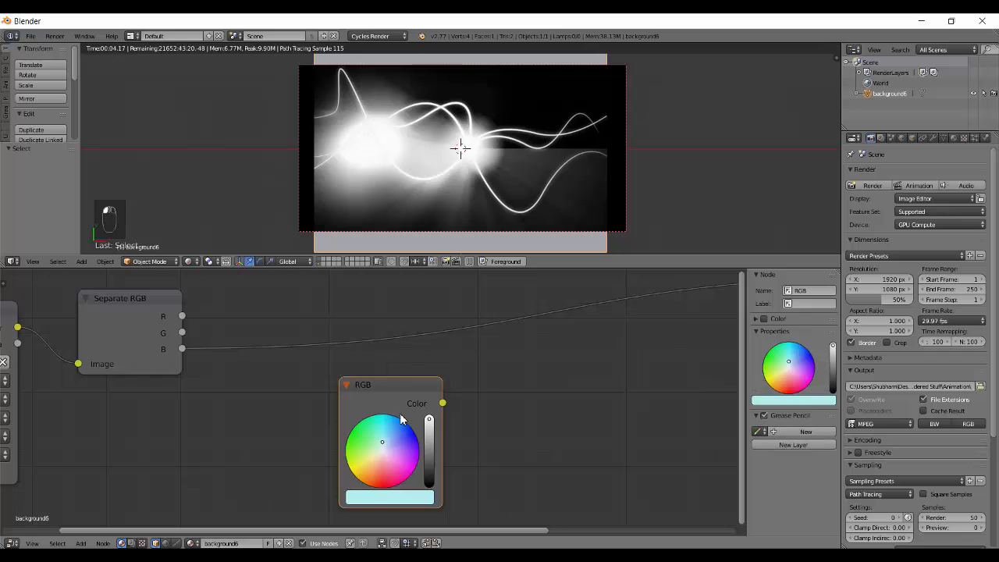
key(x)
key(shift+a)
mouse_move(402, 419)
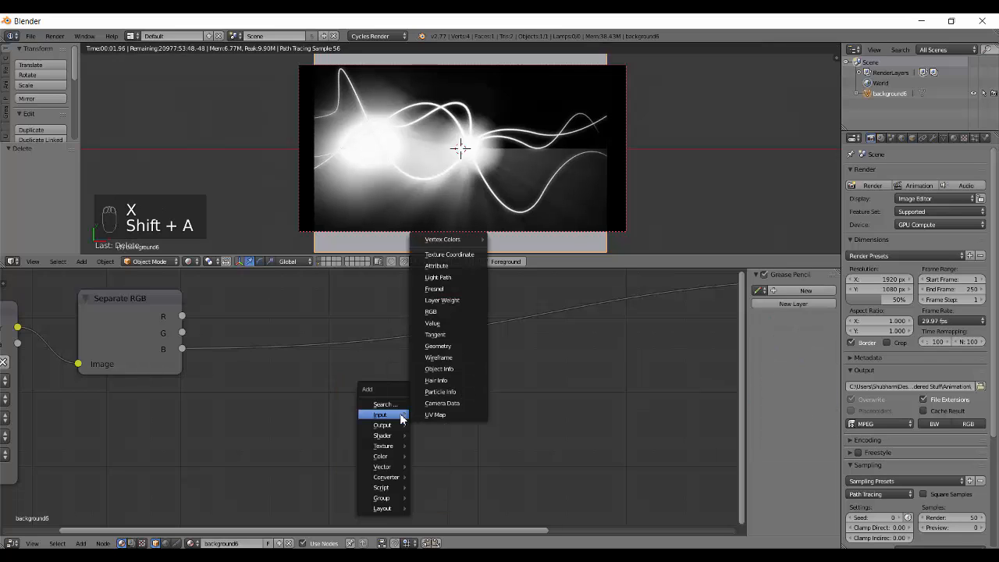
mouse_move(398, 477)
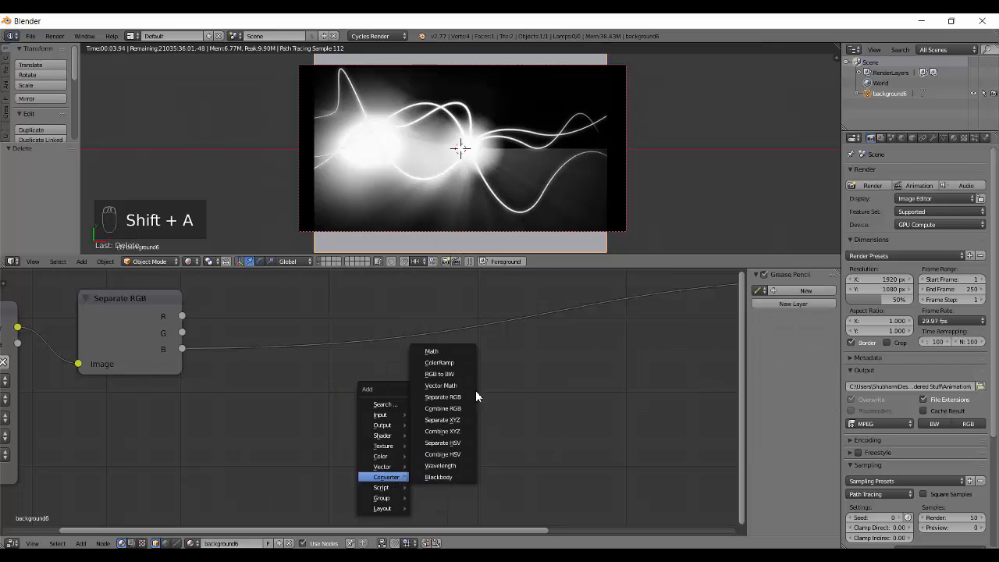
click(438, 409)
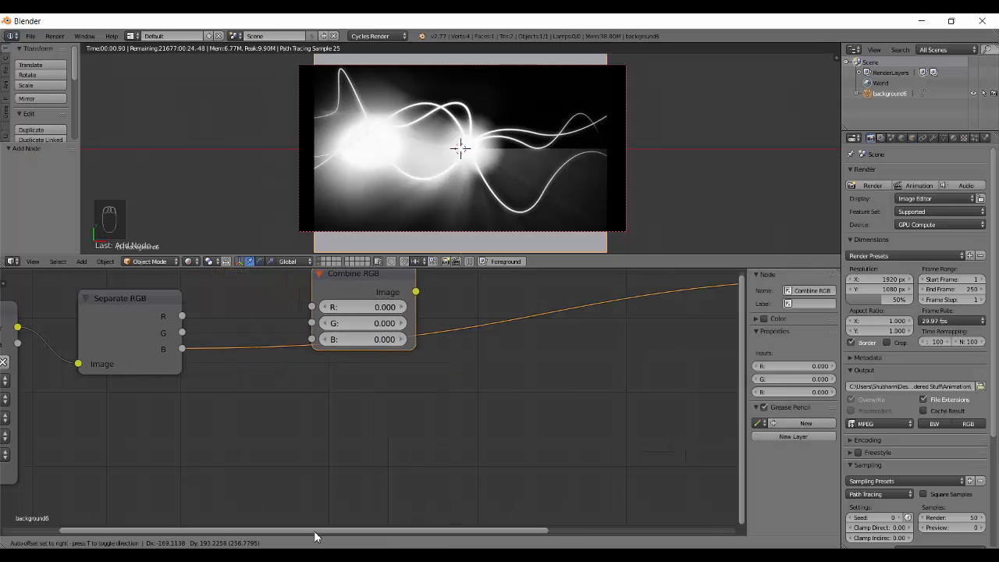
click(394, 375)
Step: Set the Combine RGB node's R, G and B values to 1 and connect its Image output to the emission viewer
middle_drag(314, 439, 239, 412)
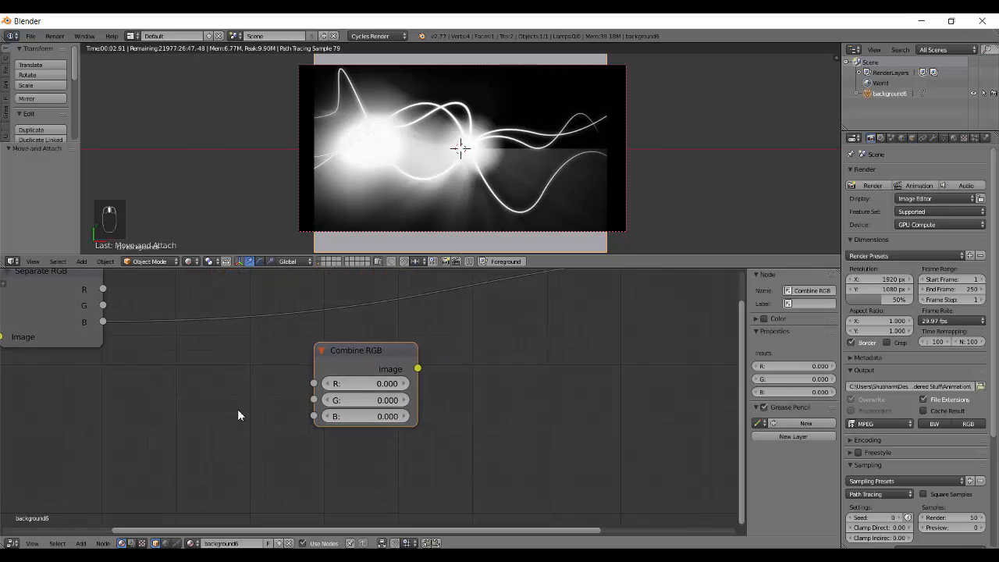
click(370, 383)
text(1)
key(Return)
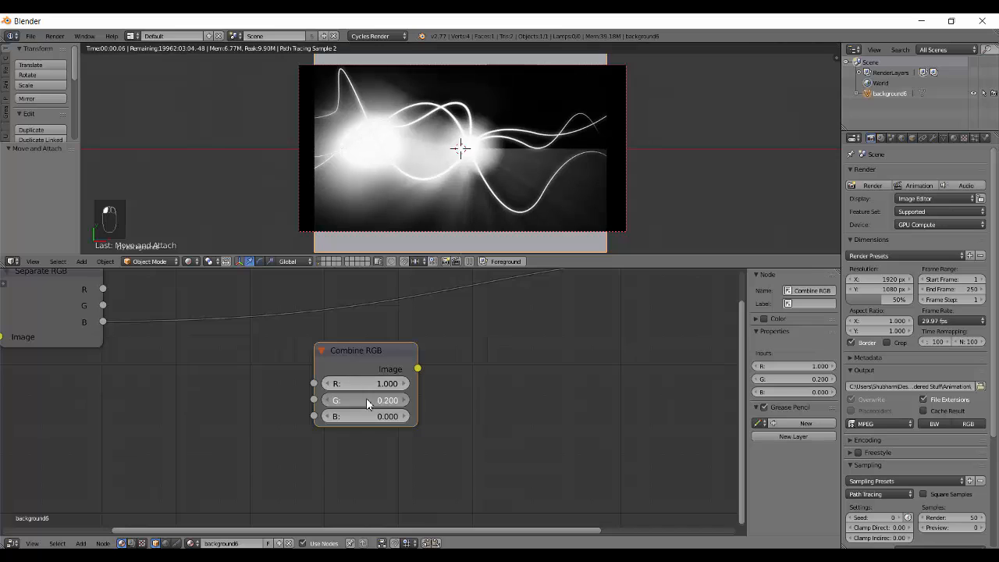
click(364, 416)
text(0.6)
key(Return)
drag(365, 419, 437, 419)
drag(366, 400, 515, 399)
ctrl+shift+click(375, 362)
middle_drag(78, 393, 95, 412)
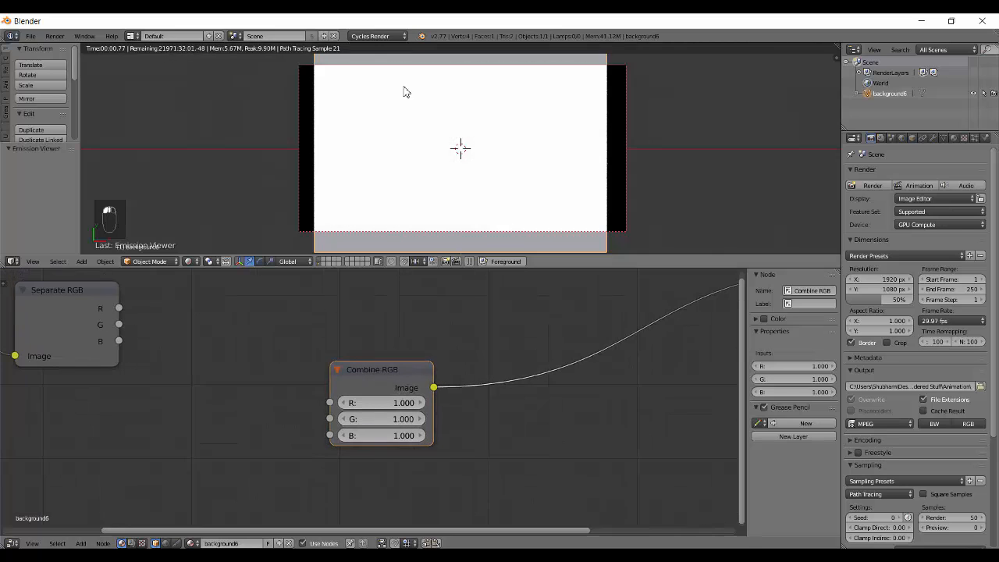
Step: Lower the Combine RGB node's values to R 0.7, G 0.8 and B 0.8
middle_drag(291, 409, 301, 384)
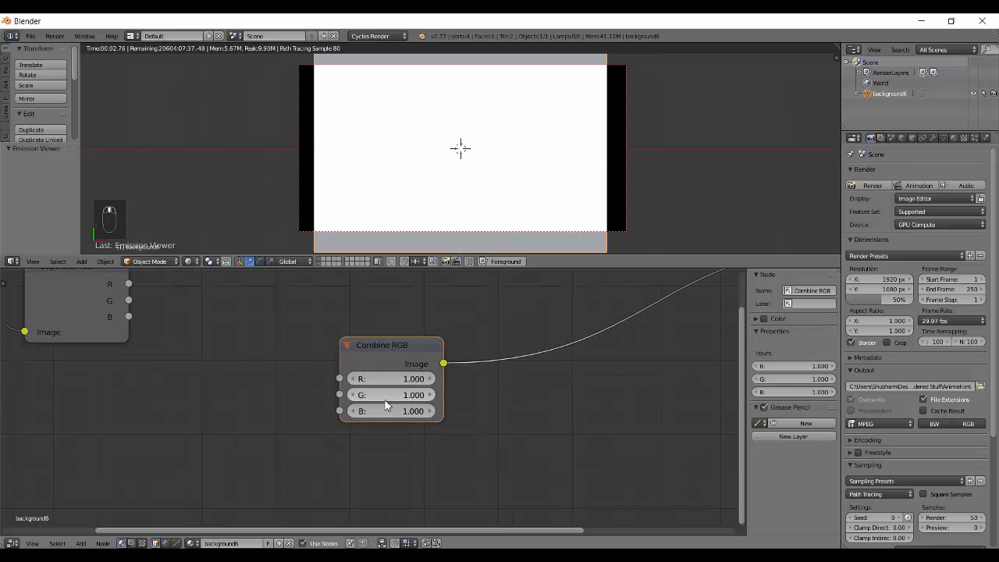
triple_click(353, 379)
double_click(355, 395)
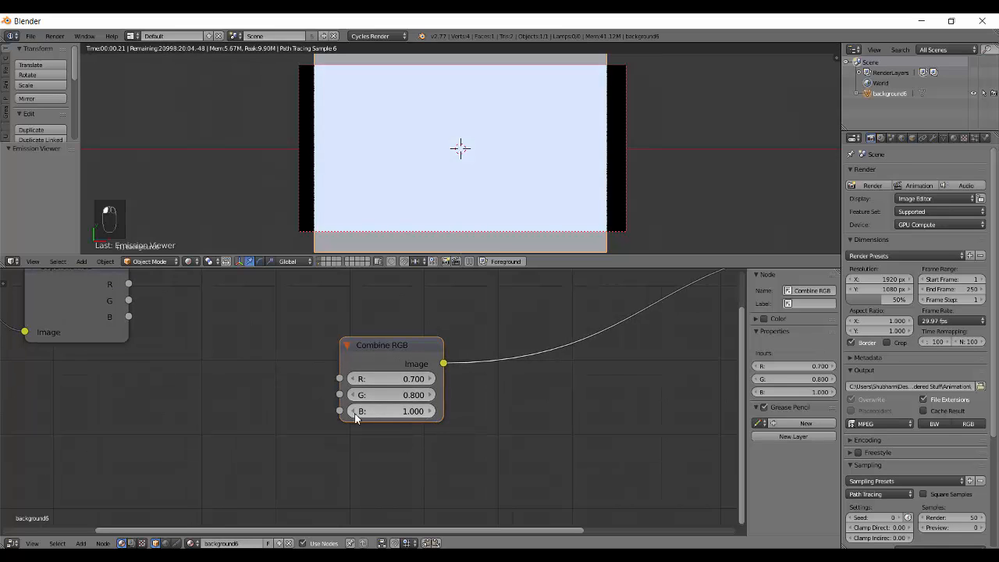
double_click(355, 412)
Step: Move the Combine RGB node beside Separate RGB and link the R, G and B outputs to the matching inputs
middle_drag(212, 374, 227, 424)
drag(393, 393, 298, 320)
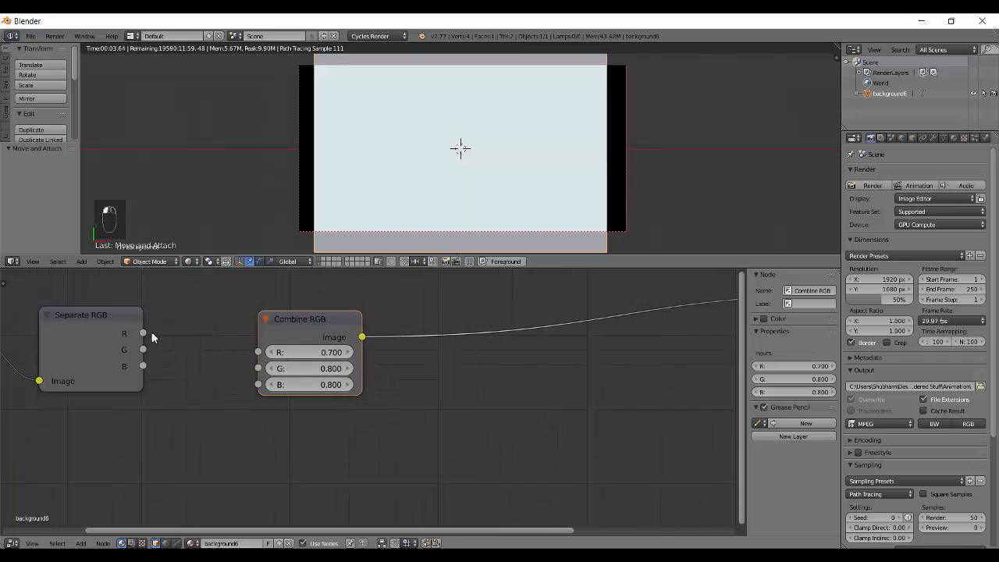
drag(148, 335, 265, 353)
drag(143, 350, 266, 369)
drag(141, 365, 261, 384)
middle_drag(240, 395, 306, 380)
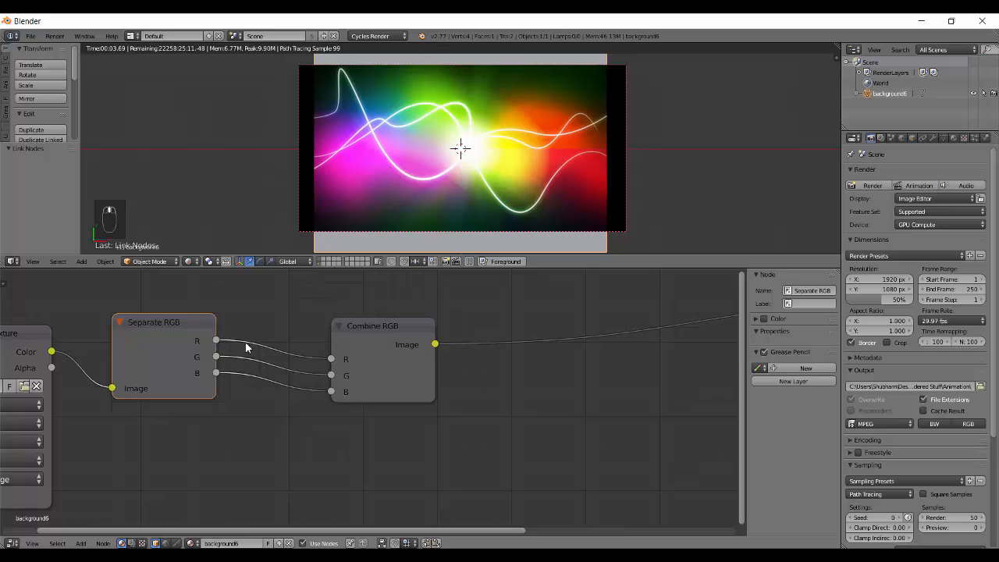
Step: Unlink the Combine RGB node's G input and set its G value to 0
drag(327, 374, 215, 370)
click(372, 379)
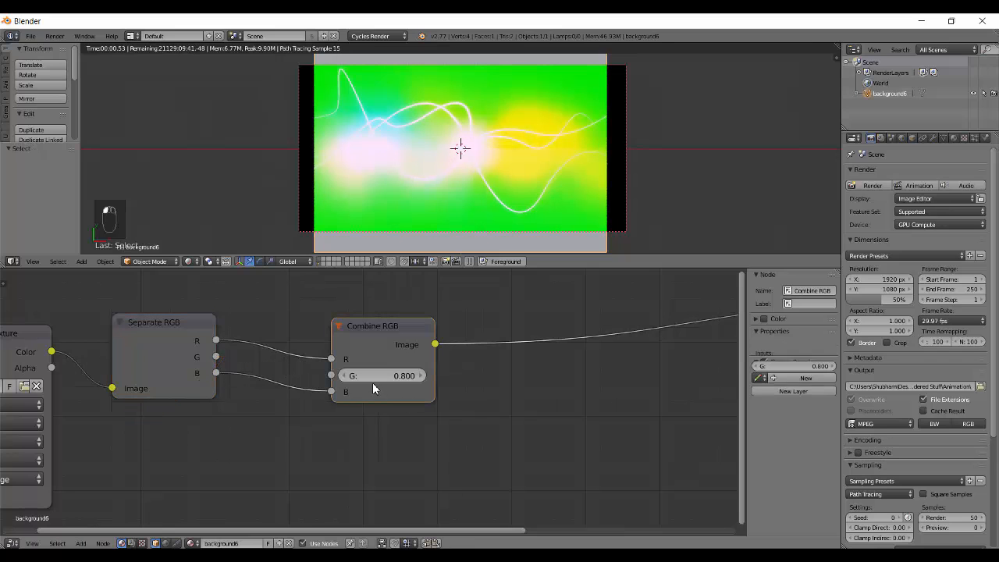
text(0)
key(Return)
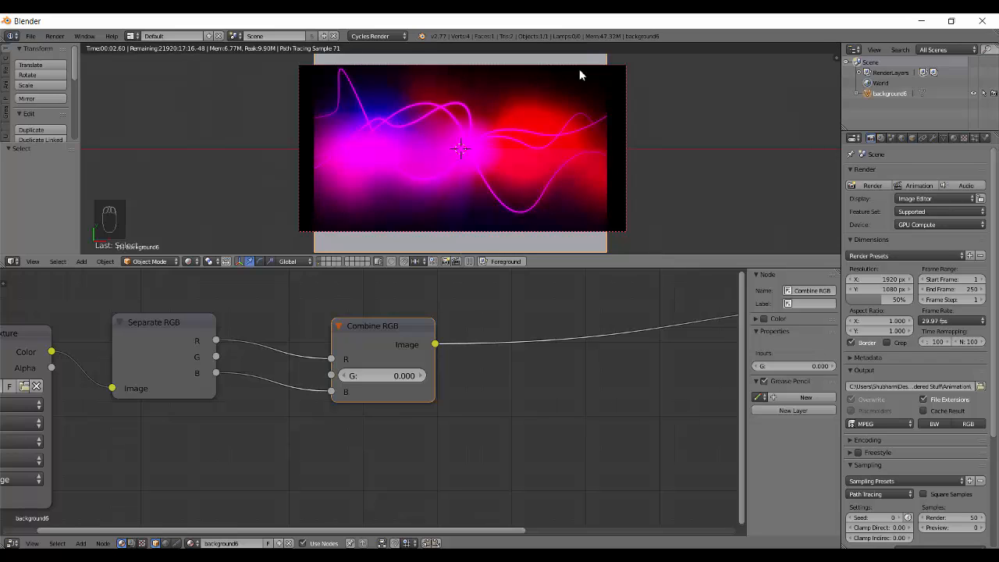
Step: Rewire Separate RGB into Combine RGB so that R feeds G, G feeds B and B feeds R
drag(216, 356, 339, 373)
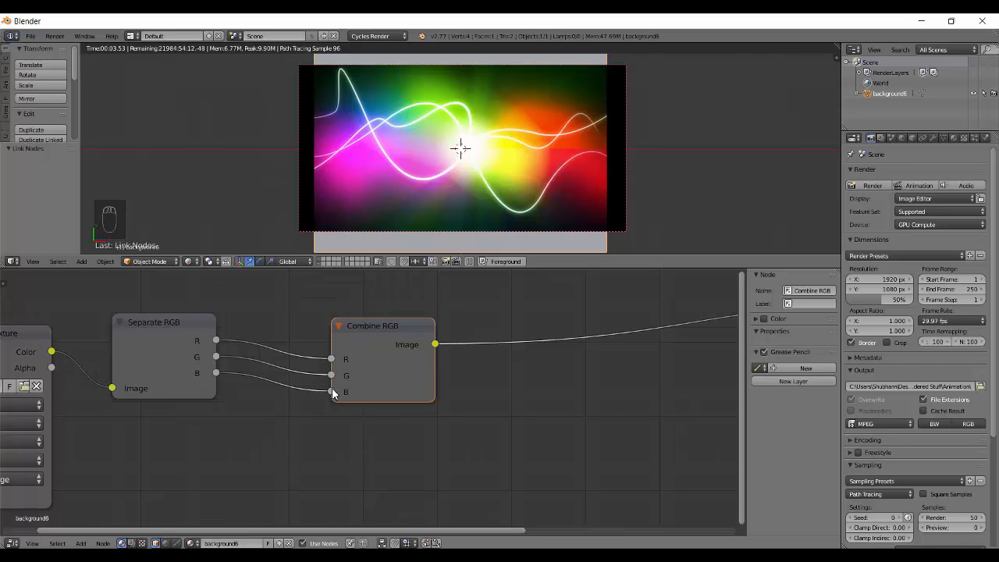
mouse_move(332, 391)
mouse_down()
mouse_move(331, 359)
mouse_move(332, 391)
mouse_up()
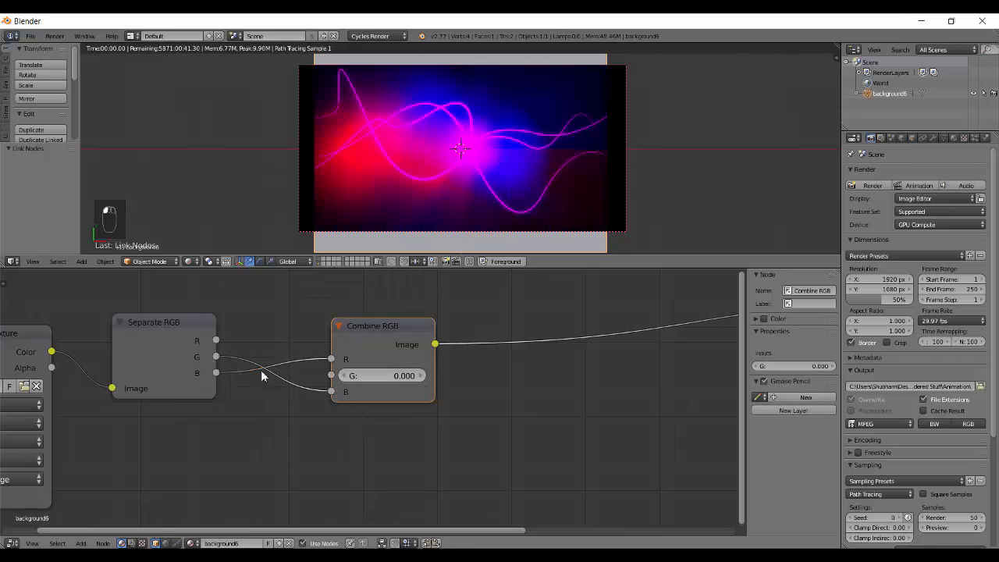
drag(216, 340, 331, 375)
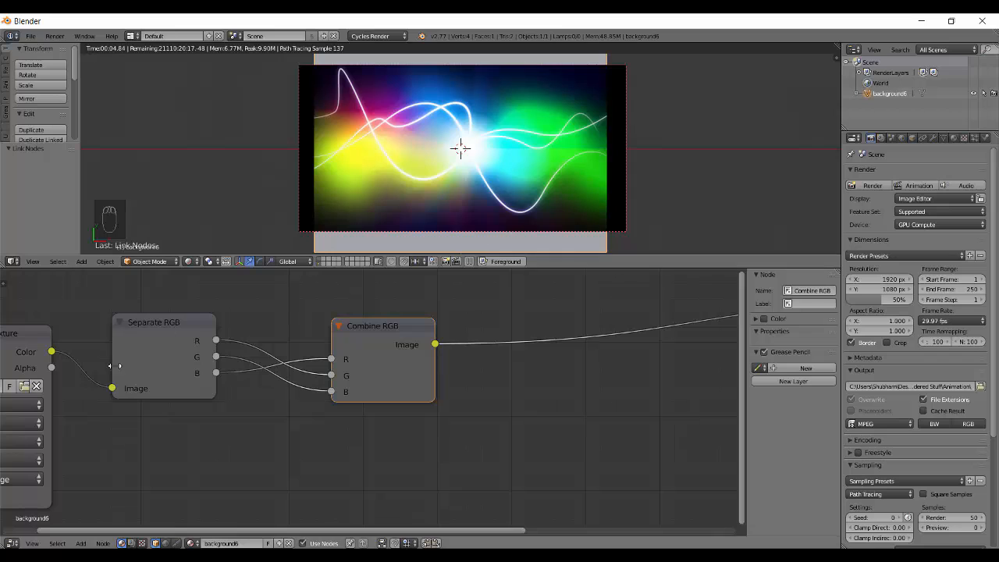
Step: Move the Separate RGB and Combine RGB nodes closer together beside the Image Texture node
middle_drag(380, 401, 507, 402)
middle_drag(310, 420, 194, 437)
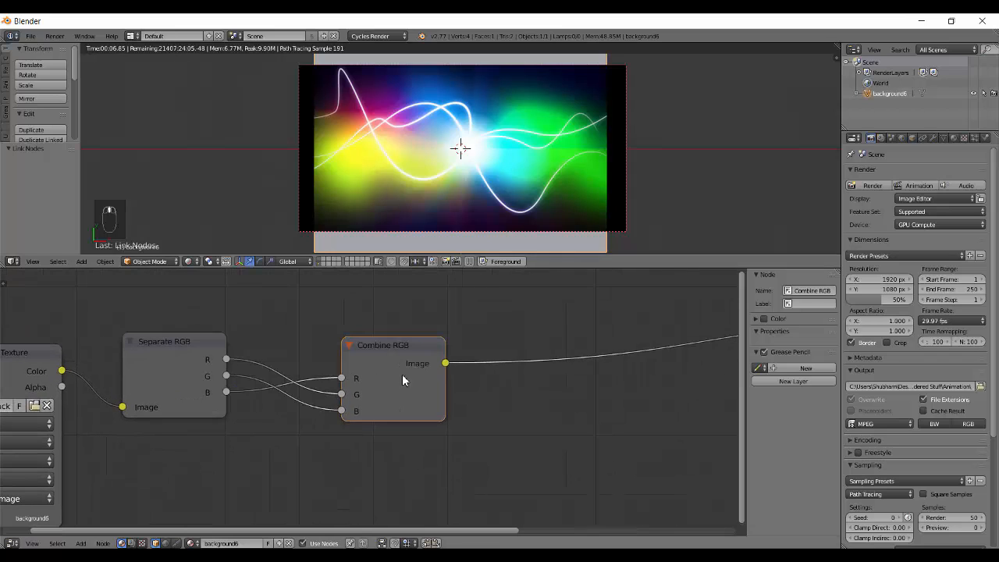
drag(402, 373, 353, 351)
drag(160, 362, 204, 342)
middle_drag(297, 410, 275, 353)
mouse_move(269, 331)
mouse_down()
mouse_move(273, 293)
mouse_move(253, 339)
mouse_up()
Step: Add a Separate HSV converter node directly below the Separate RGB node
middle_drag(233, 424, 283, 442)
key(shift+a)
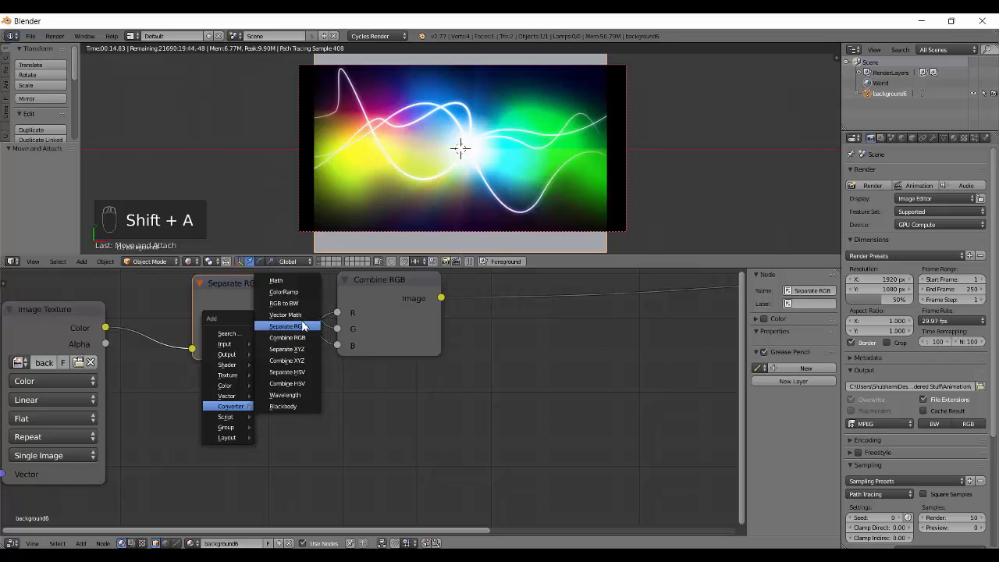
click(301, 373)
click(212, 379)
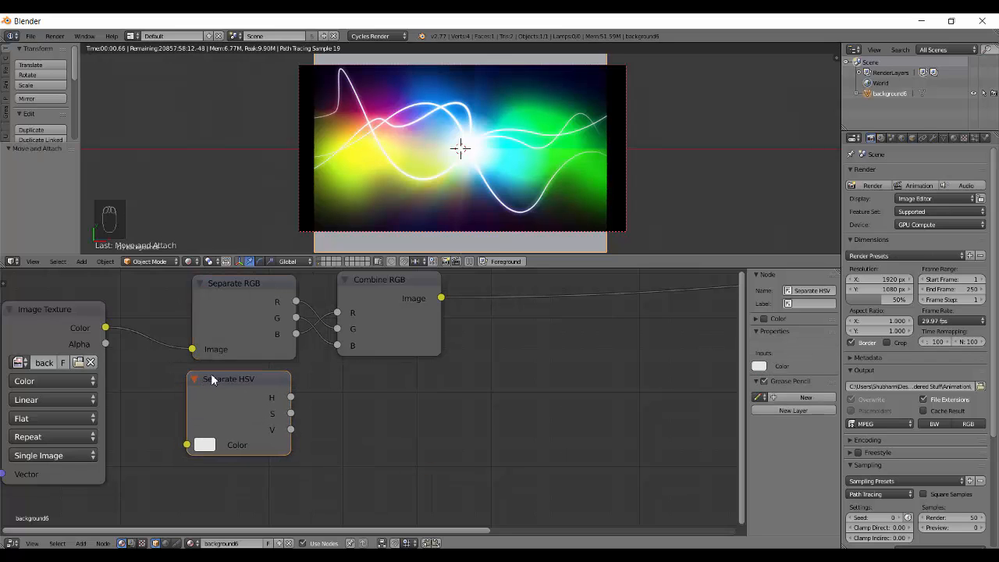
Step: Add a Combine HSV converter node below Combine RGB, beside the Separate HSV node
middle_drag(298, 438, 227, 394)
key(shift+a)
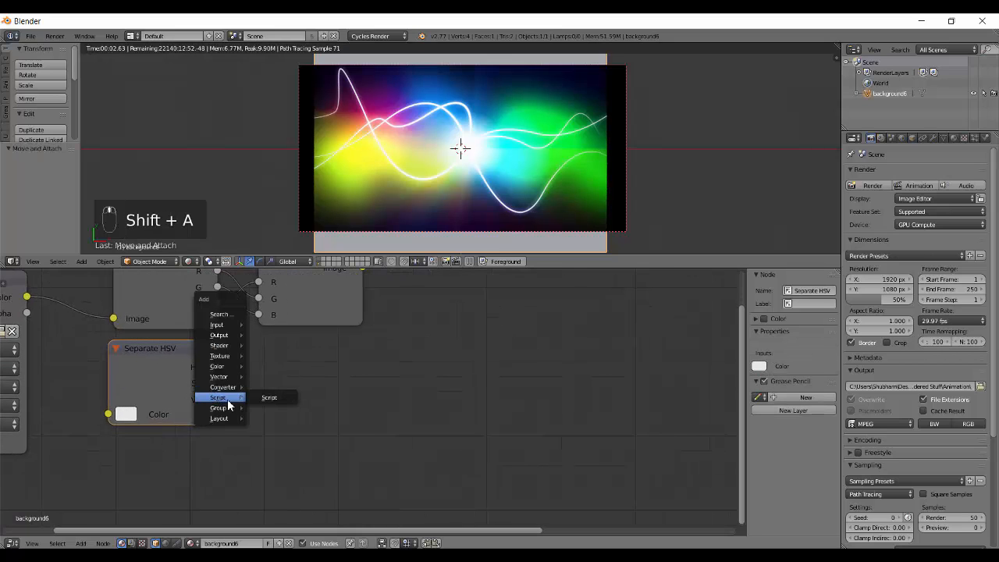
mouse_move(226, 386)
click(277, 475)
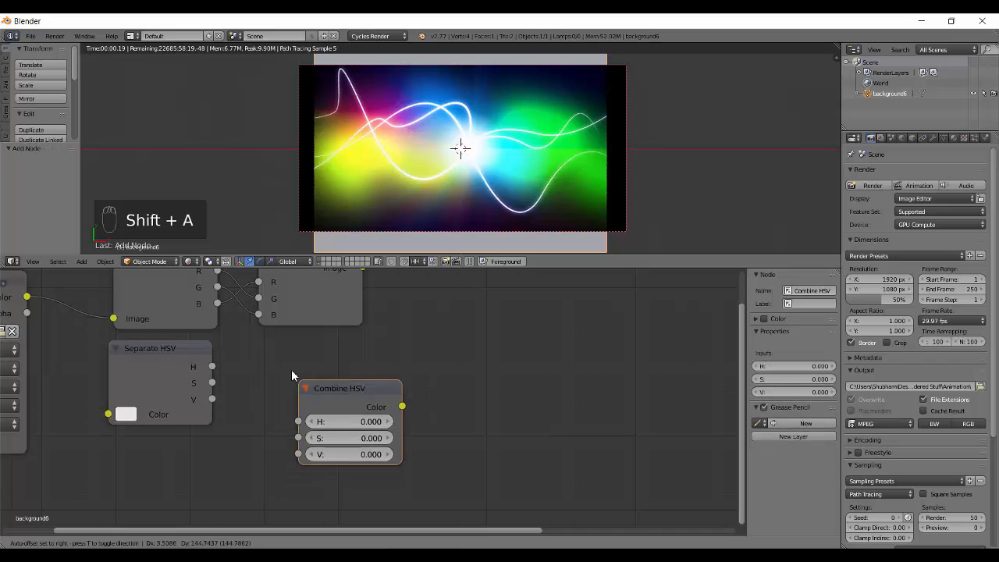
click(258, 339)
Step: Link the Image Texture's Color output to the Separate HSV node and nudge that node up slightly
middle_drag(301, 436, 392, 450)
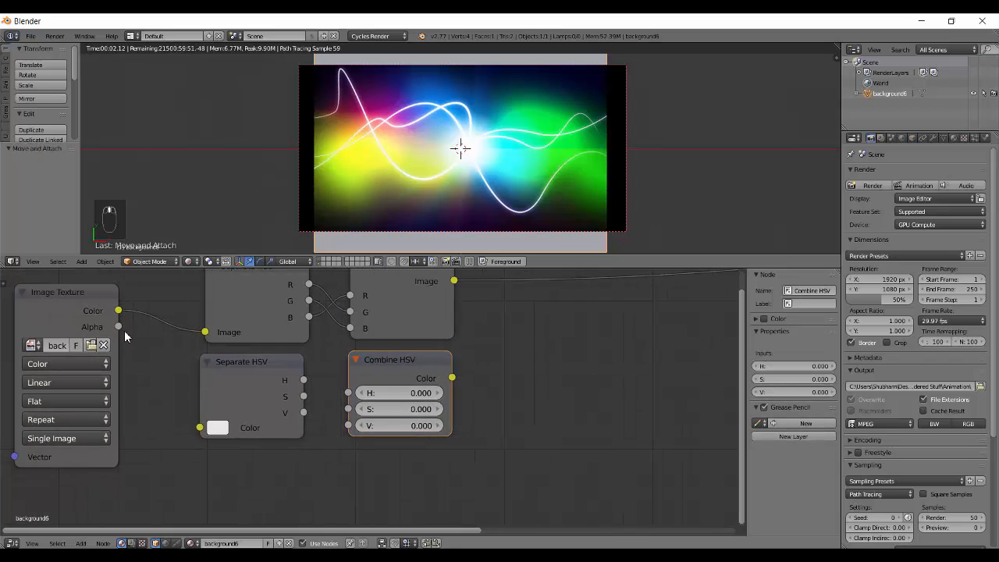
drag(118, 309, 200, 427)
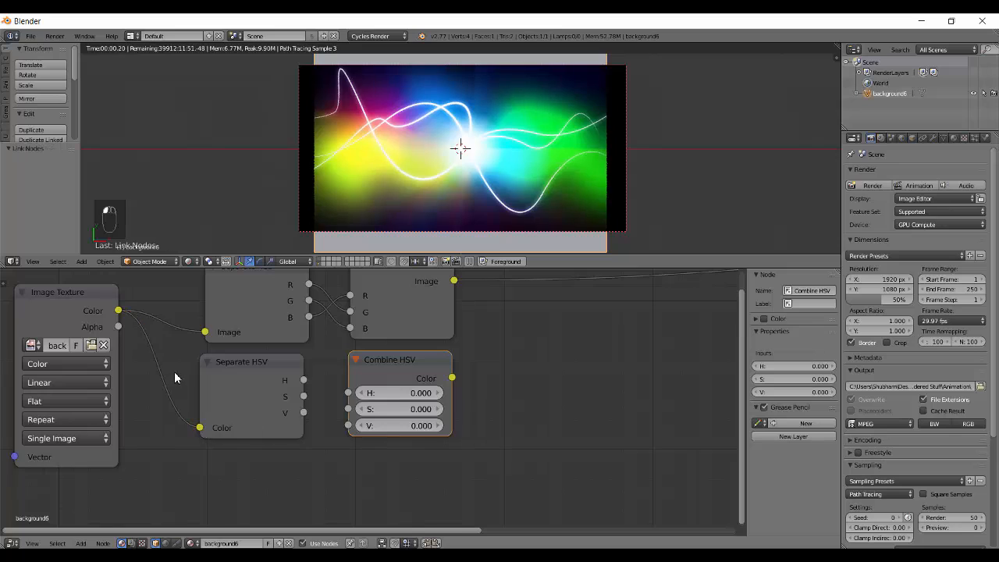
middle_drag(174, 371, 172, 422)
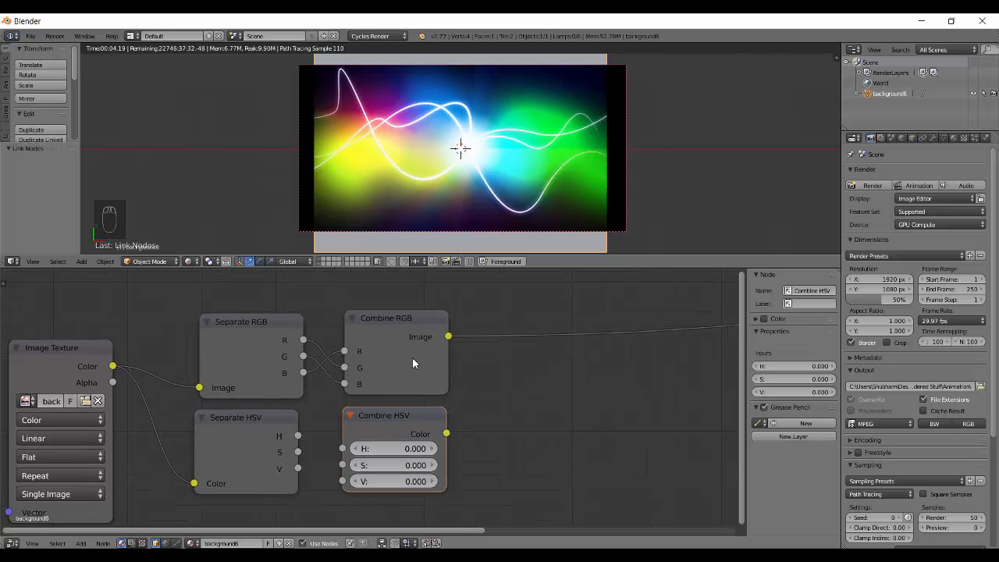
middle_drag(199, 472, 181, 434)
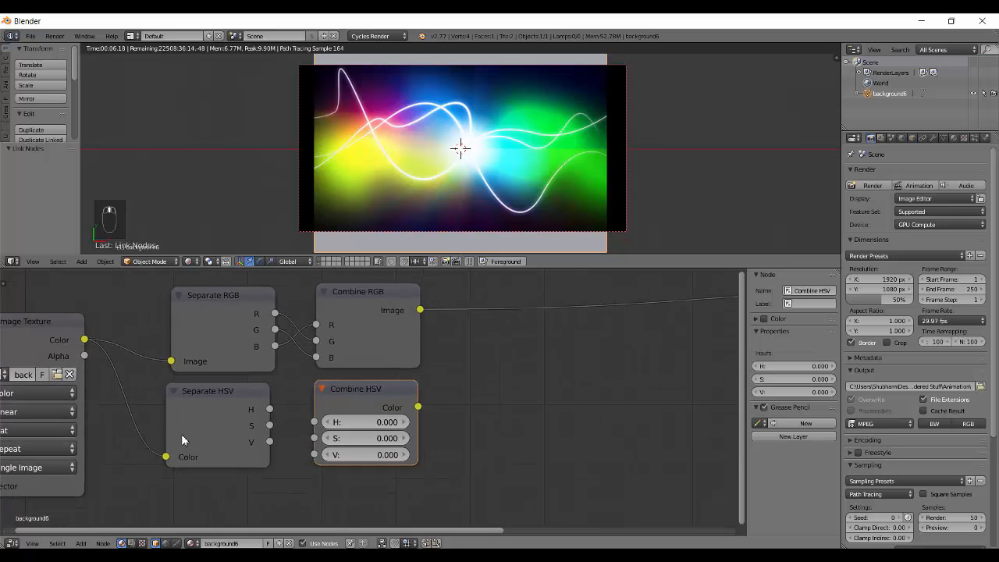
click(204, 403)
drag(203, 404, 206, 400)
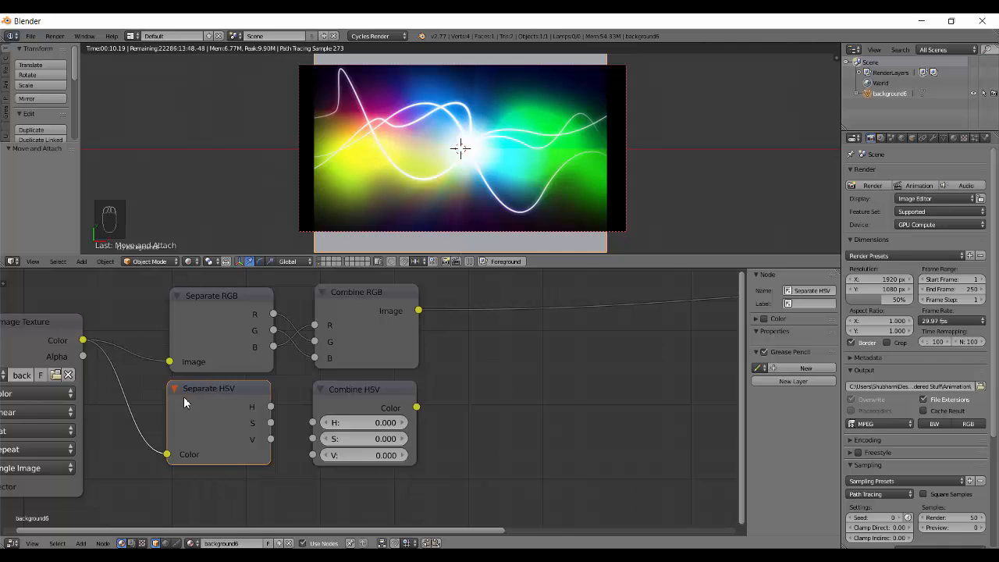
Step: Add an RGB input node and place it beside the Combine HSV node
middle_drag(552, 414, 339, 307)
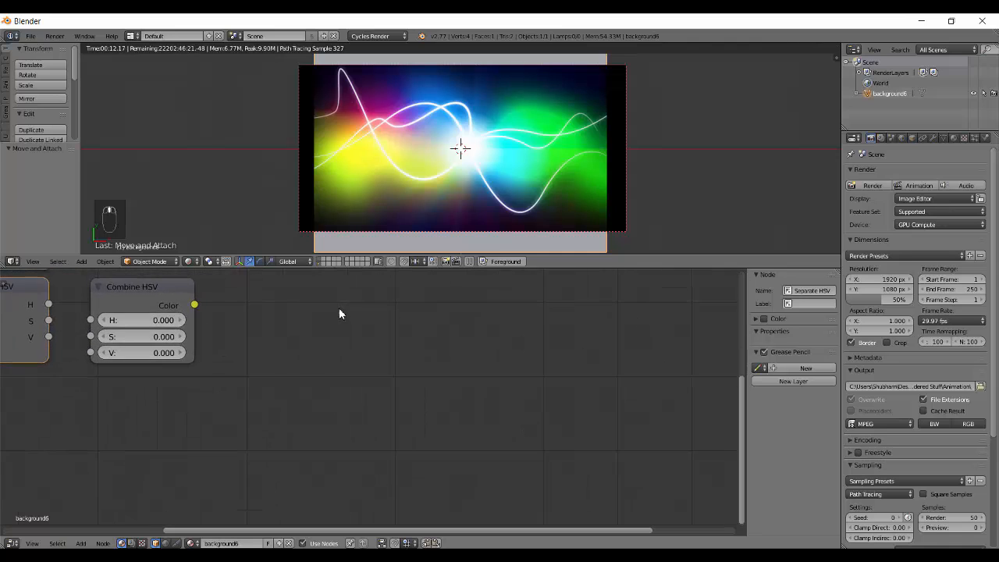
scroll(338, 307, down, 3)
middle_drag(430, 345, 456, 400)
key(shift+a)
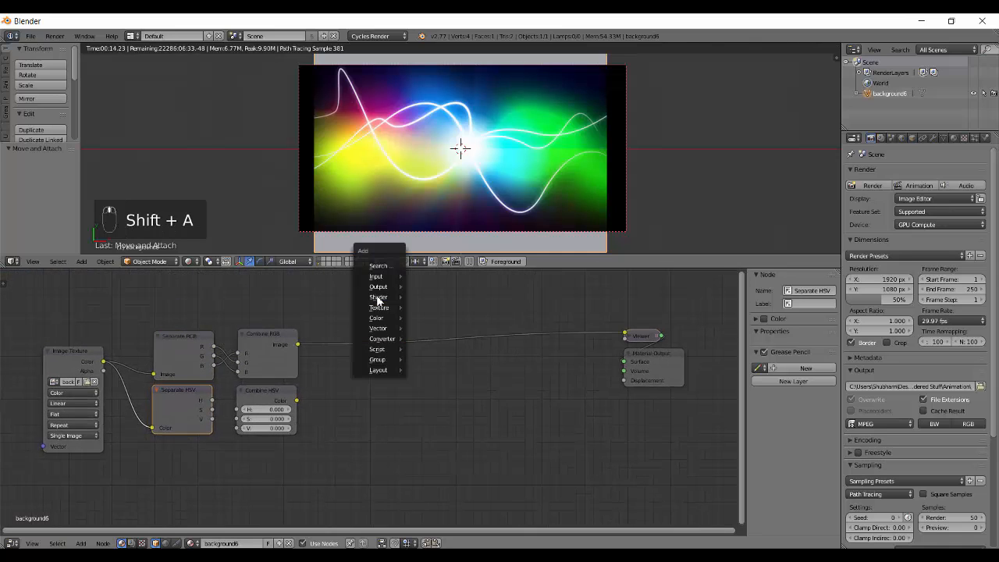
mouse_move(381, 277)
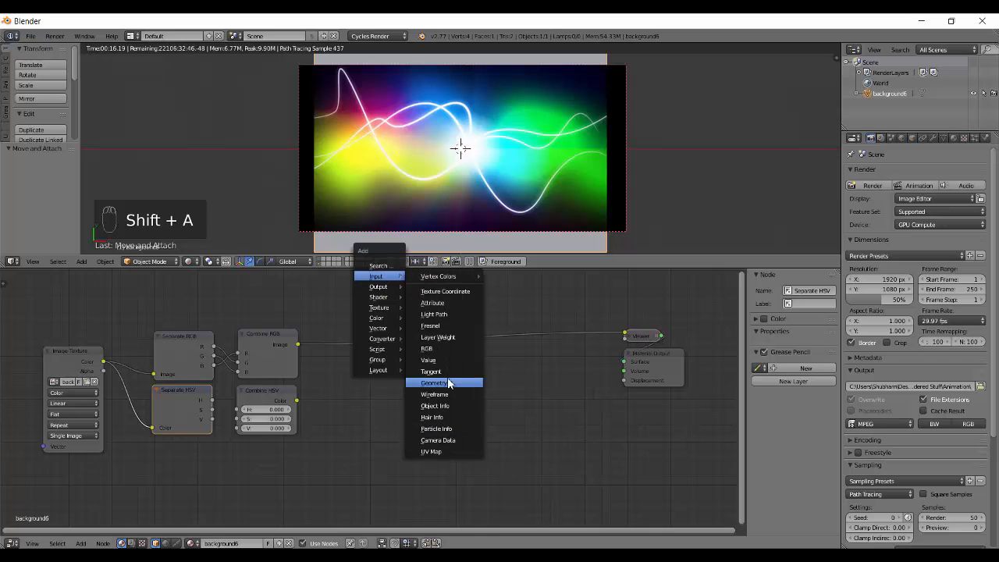
click(439, 348)
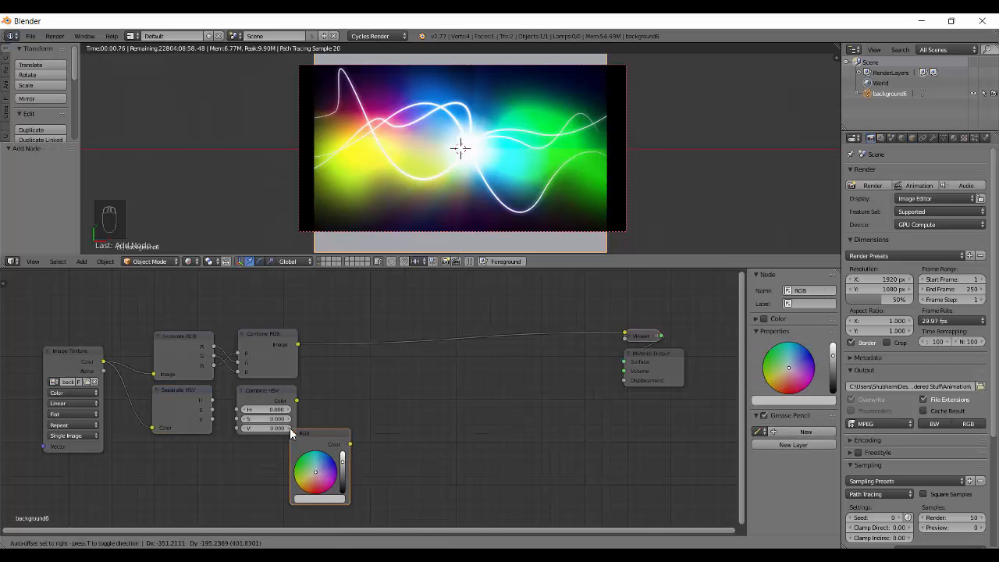
click(333, 415)
scroll(281, 496, up, 8)
middle_drag(286, 471, 512, 437)
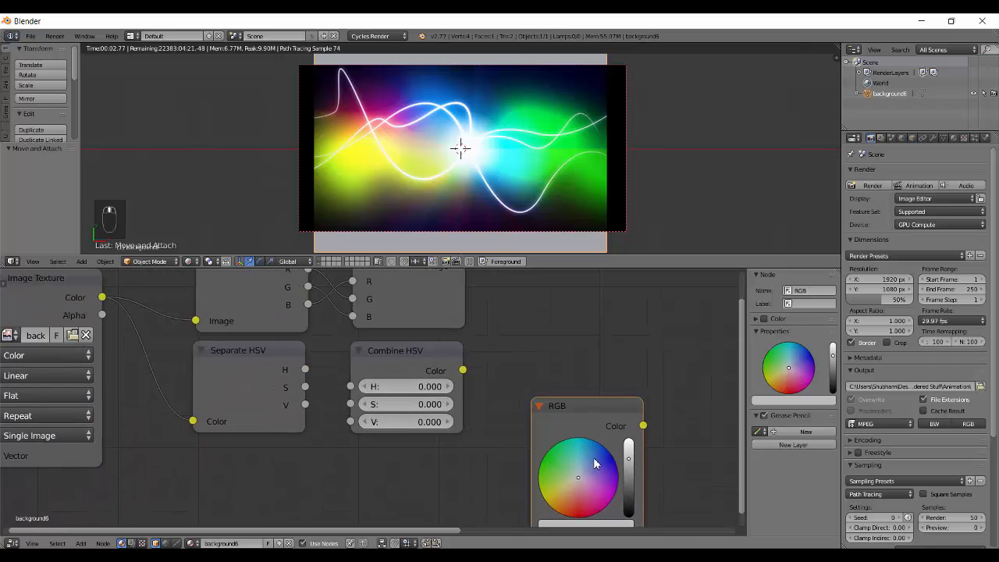
drag(613, 424, 597, 321)
Step: Switch the RGB node's colour picker to HSV mode and raise both hue and value to 1
click(572, 426)
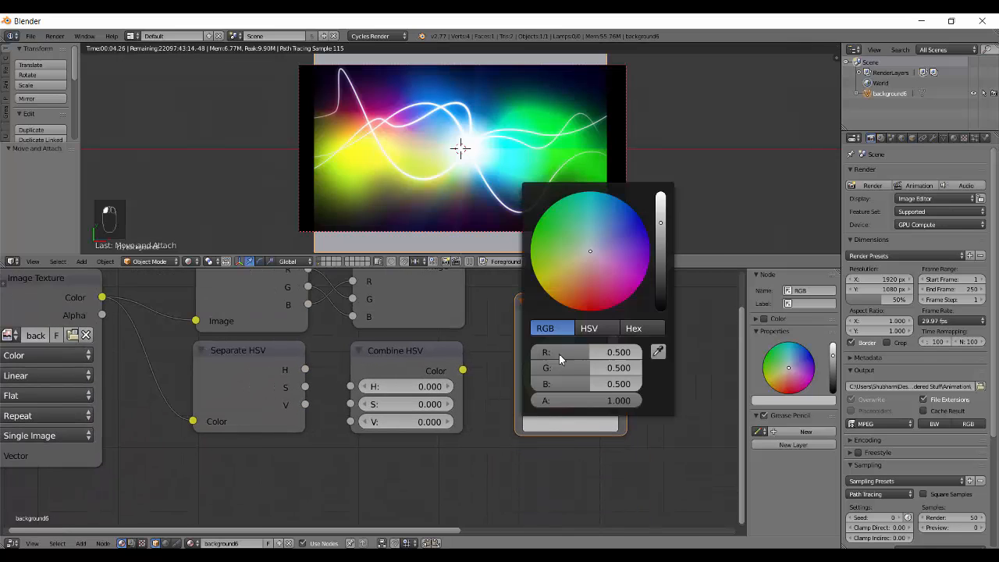
click(602, 334)
drag(566, 353, 636, 360)
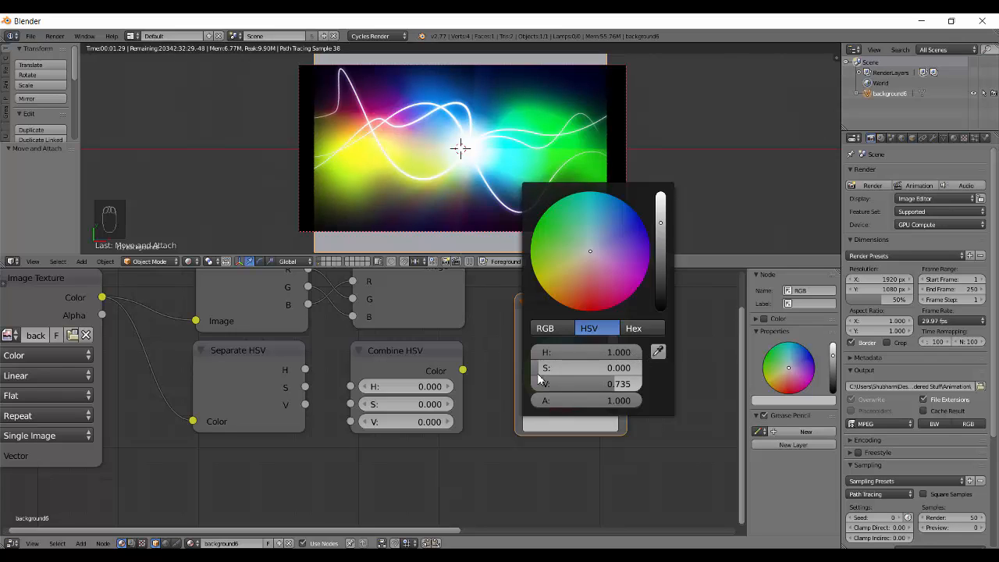
drag(579, 382, 644, 385)
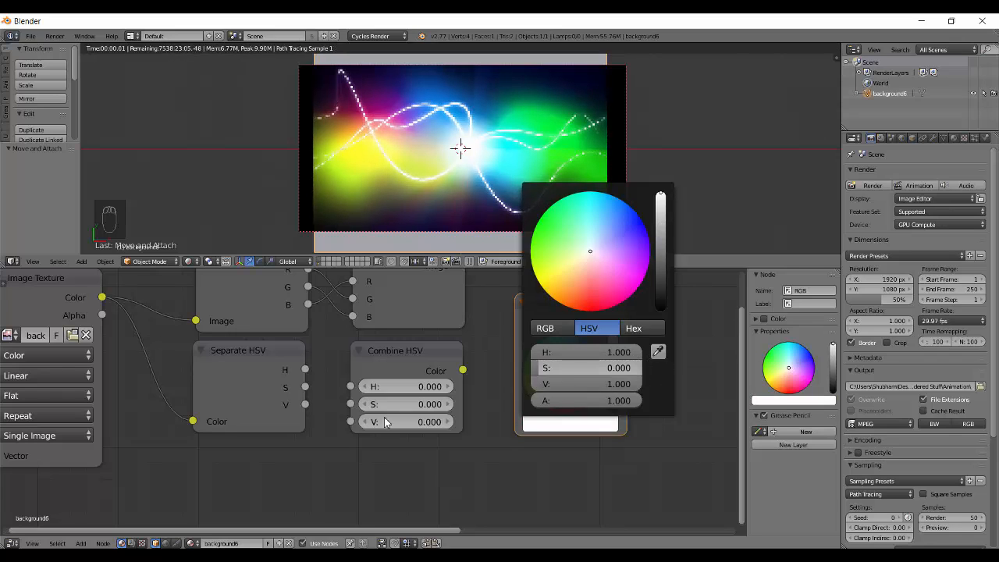
Step: Cycle the emission viewer through Separate HSV's H, S and V outputs, consulting the RGB node's HSV colour picker to explain the channels
ctrl+shift+click(273, 377)
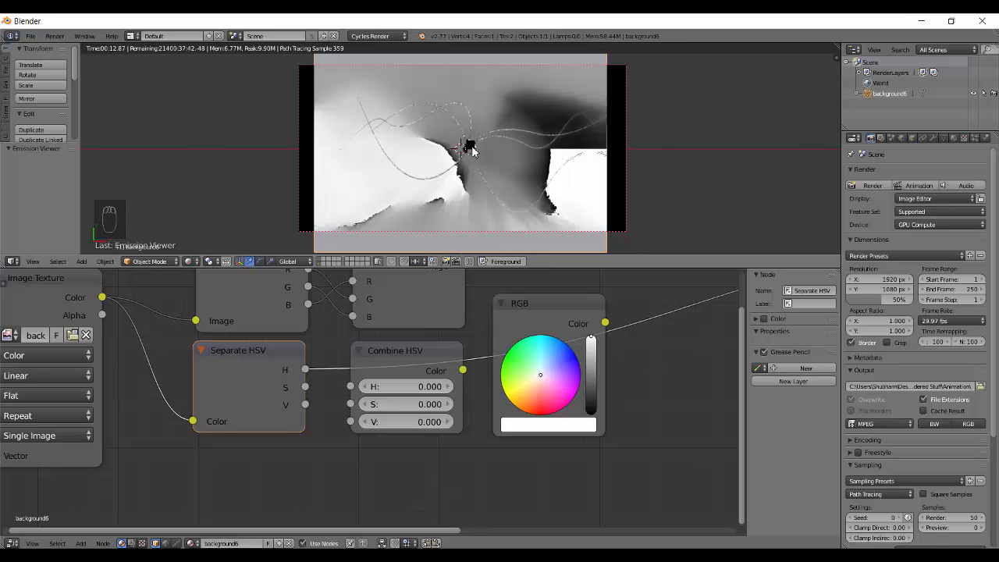
ctrl+shift+click(266, 399)
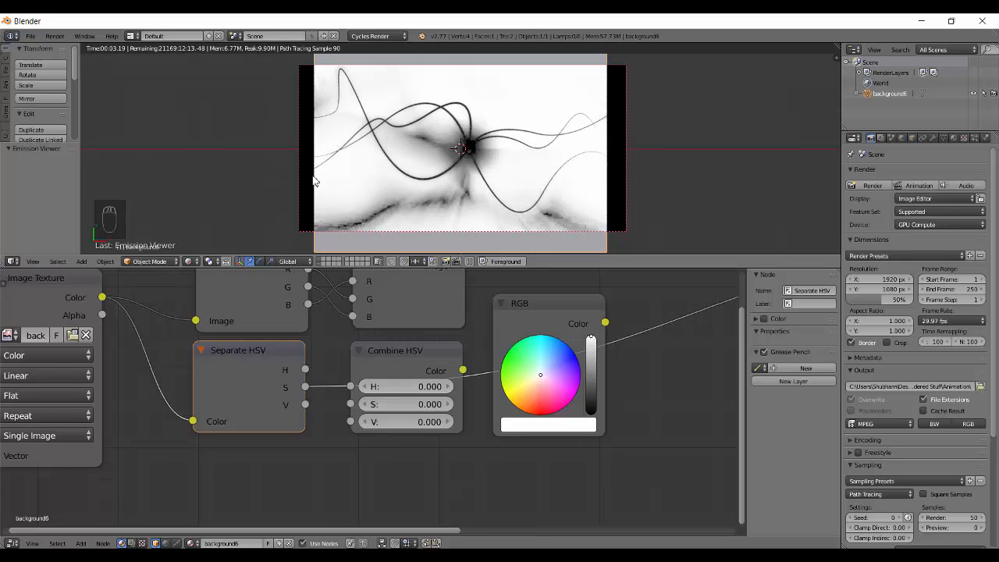
click(564, 425)
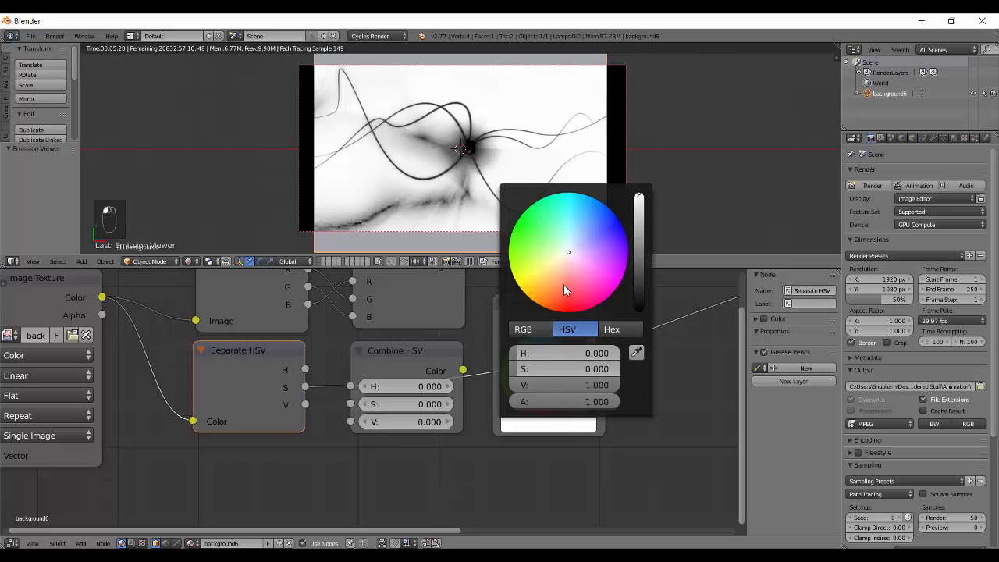
drag(563, 385, 702, 362)
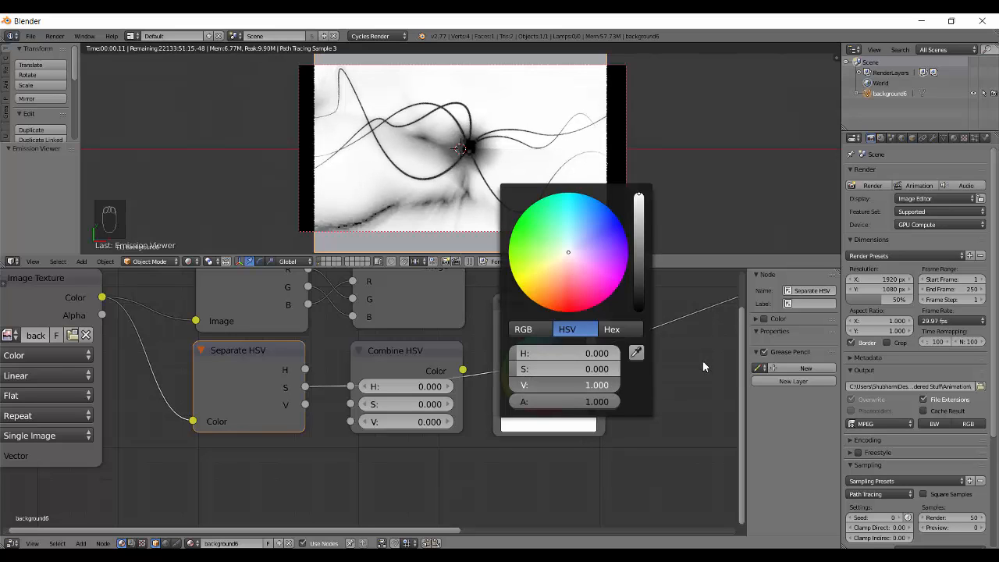
ctrl+shift+click(202, 396)
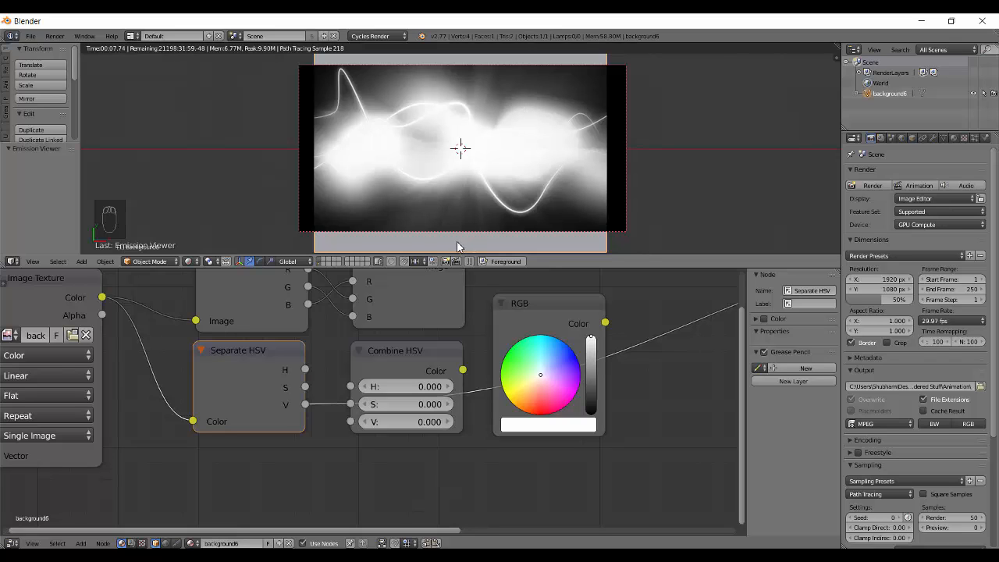
Step: Move the RGB node aside and link Separate HSV's H, S and V outputs into a Combine HSV node feeding the emission viewer
middle_drag(568, 344, 423, 338)
drag(435, 297, 674, 380)
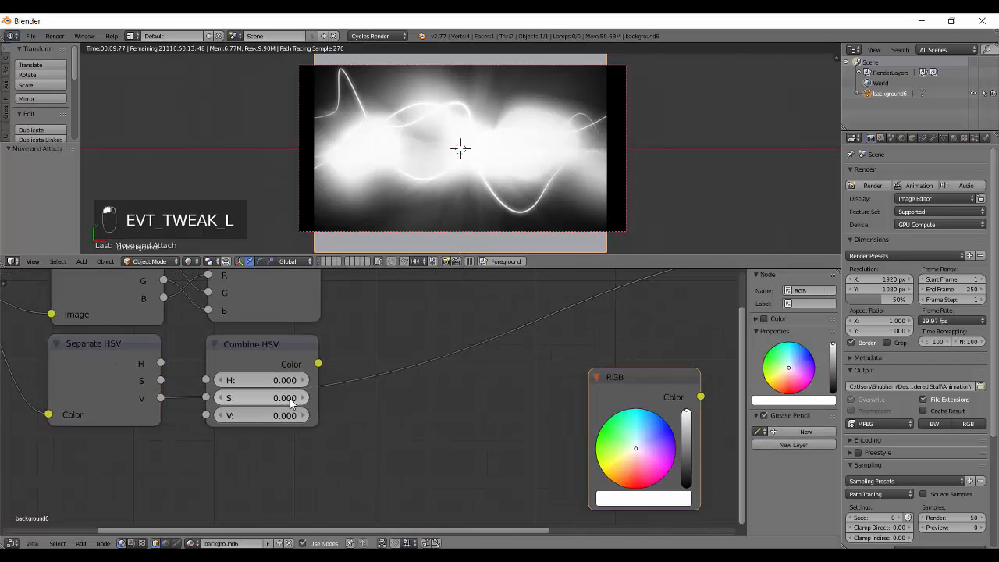
middle_drag(359, 418, 425, 425)
drag(320, 356, 289, 412)
drag(302, 392, 292, 394)
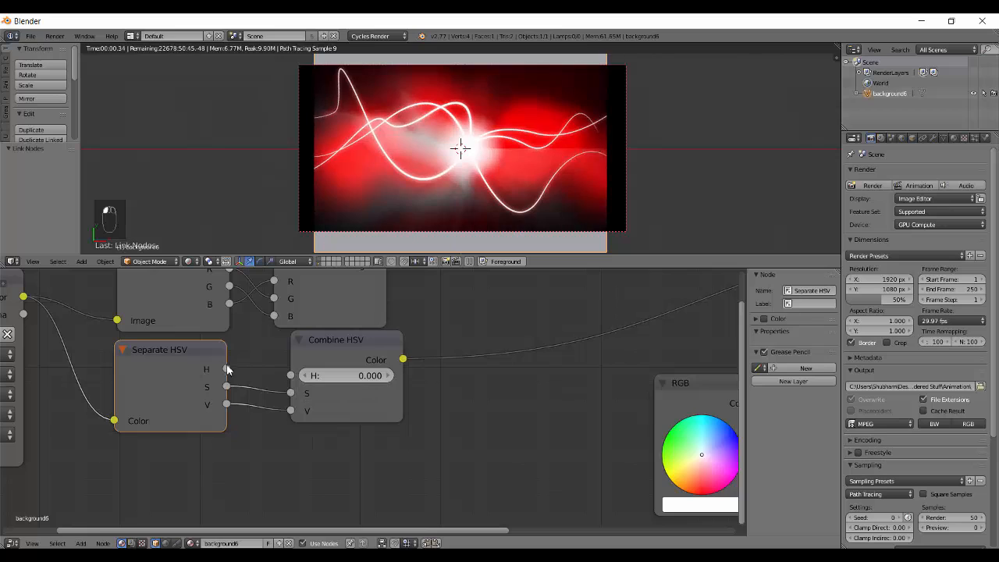
drag(227, 369, 295, 375)
middle_drag(499, 352, 283, 355)
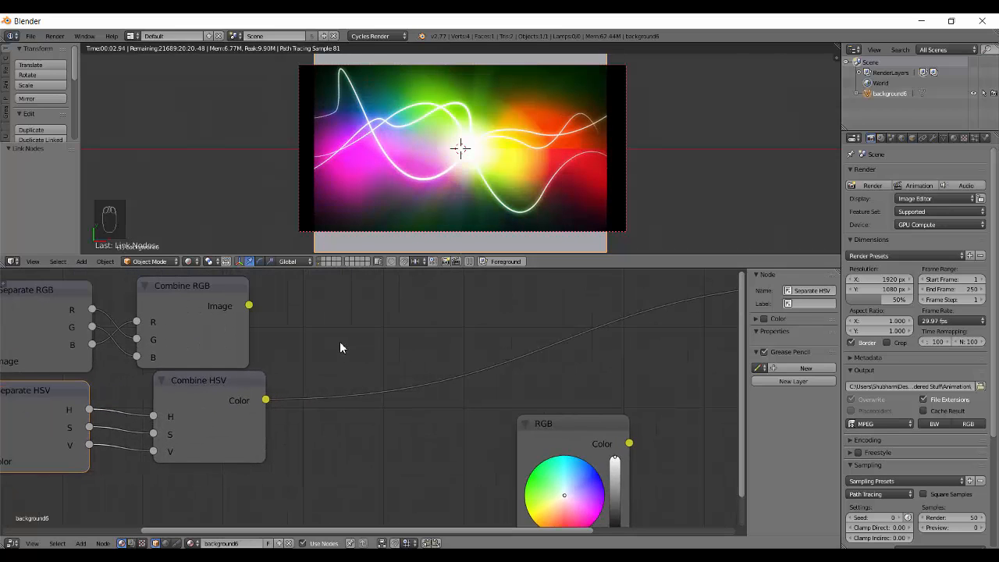
Step: Shuffle the links so Separate HSV's outputs feed mismatched Combine HSV inputs, with V going into S, and reposition the Combine HSV node
middle_drag(365, 324, 449, 314)
mouse_move(241, 406)
mouse_down()
mouse_move(243, 441)
mouse_move(227, 413)
mouse_move(238, 402)
mouse_up()
drag(173, 434, 248, 421)
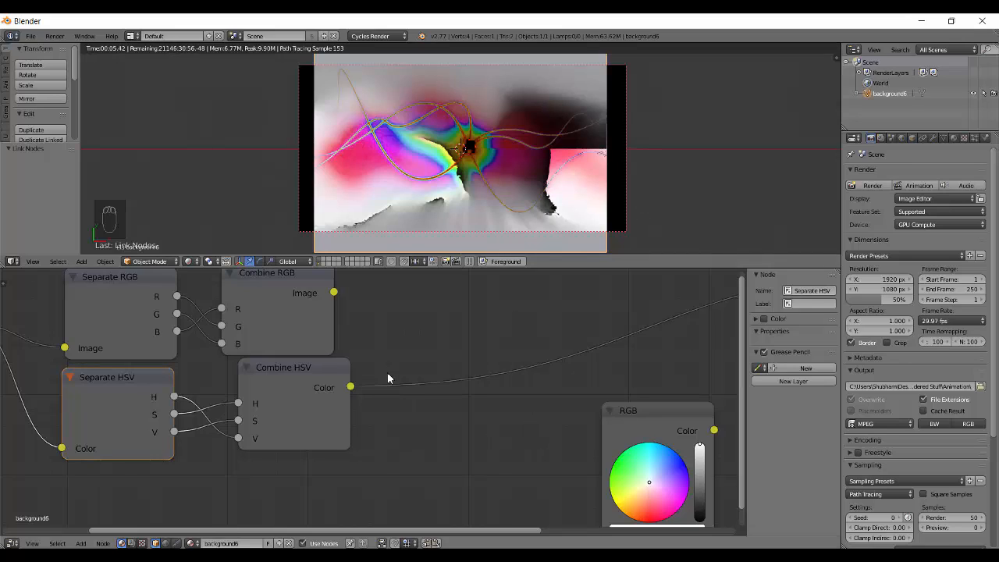
middle_drag(365, 370, 357, 367)
drag(268, 380, 250, 379)
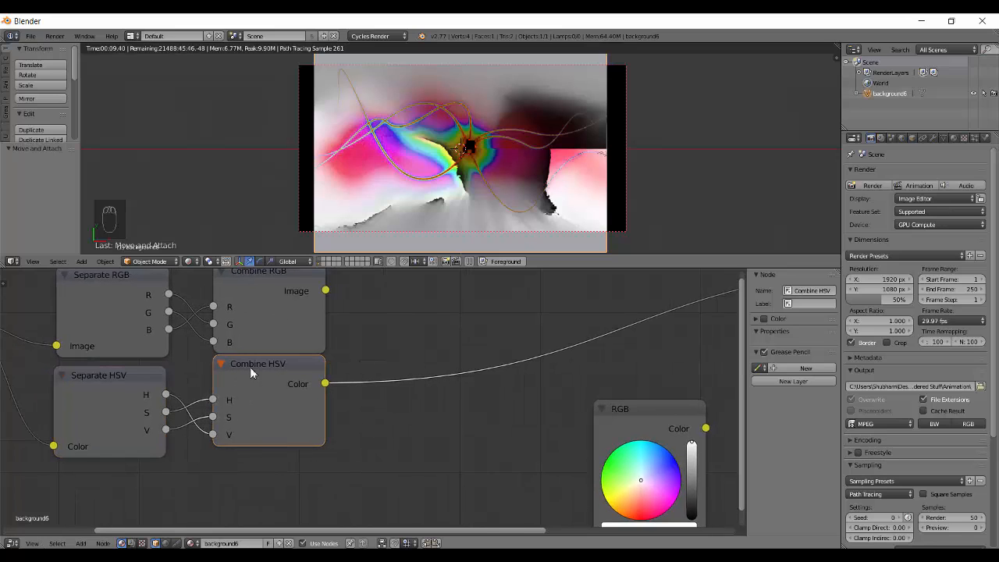
middle_drag(350, 414, 341, 408)
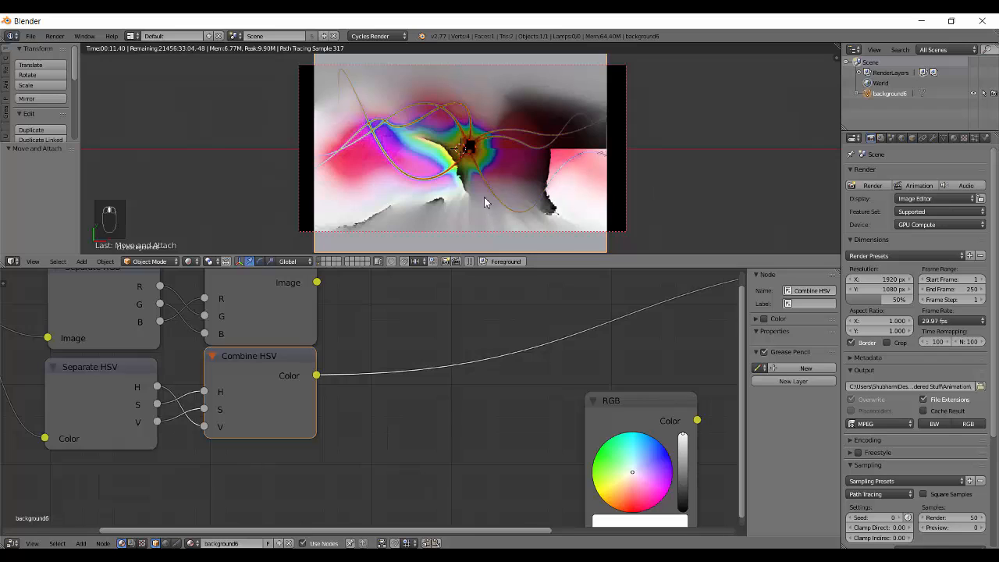
Step: Add a Separate XYZ converter node and place it directly below the Separate HSV node
shift+scroll(562, 279, down, 5)
ctrl+scroll(473, 513, left, 5)
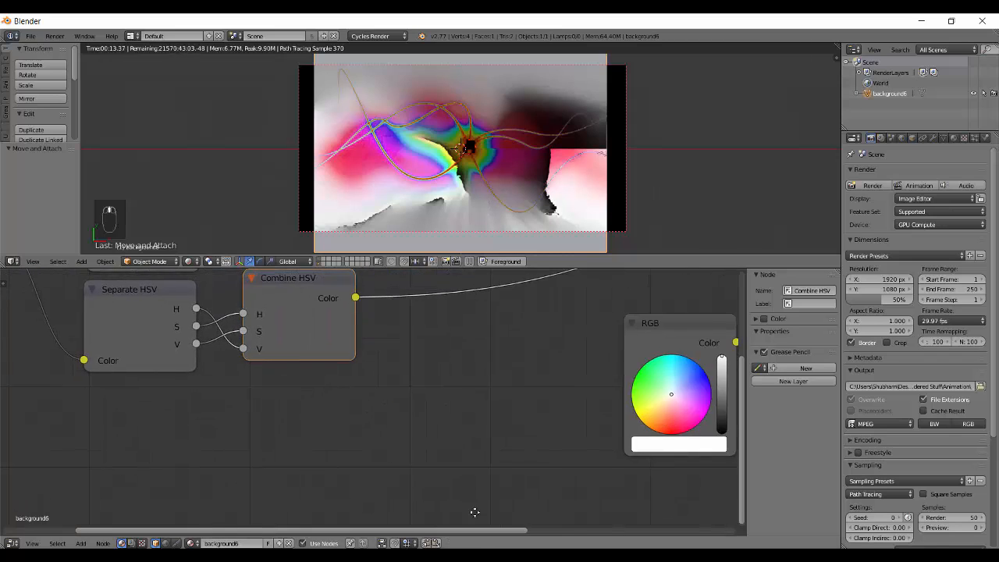
key(shift+a)
mouse_move(280, 443)
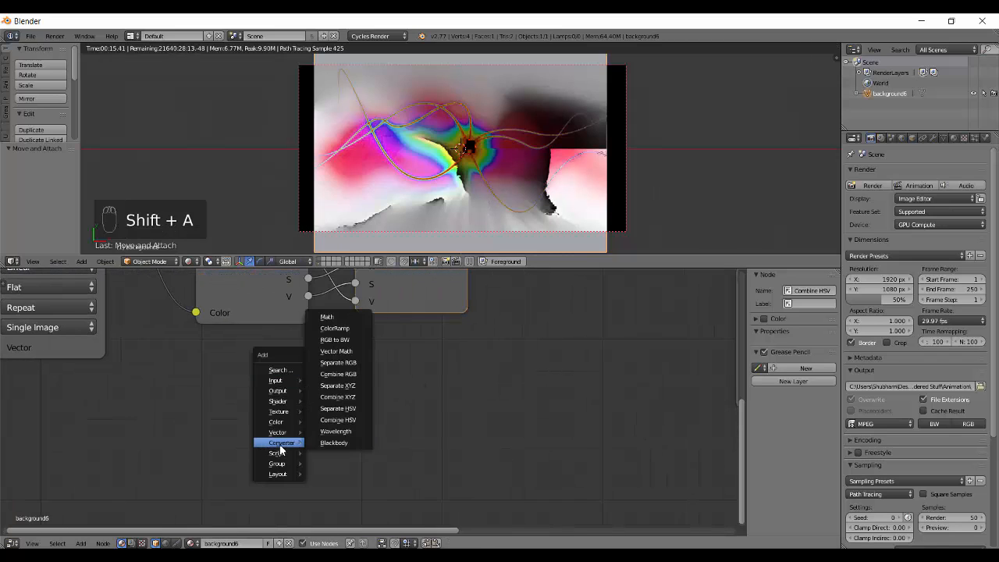
click(343, 385)
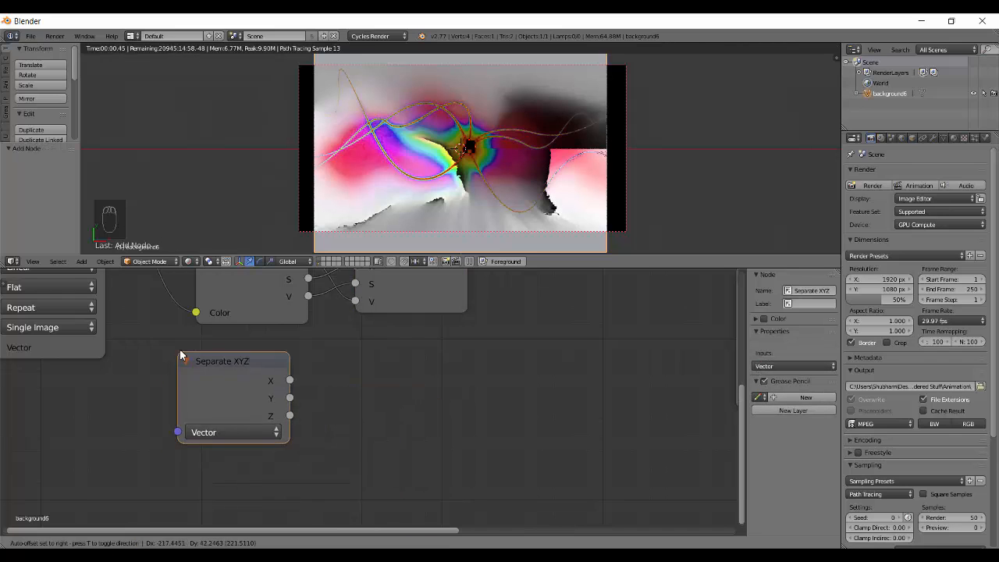
click(201, 338)
Step: Duplicate the Separate XYZ node, switch the copy's type to Combine XYZ and line it up below Combine HSV
key(shift+s)
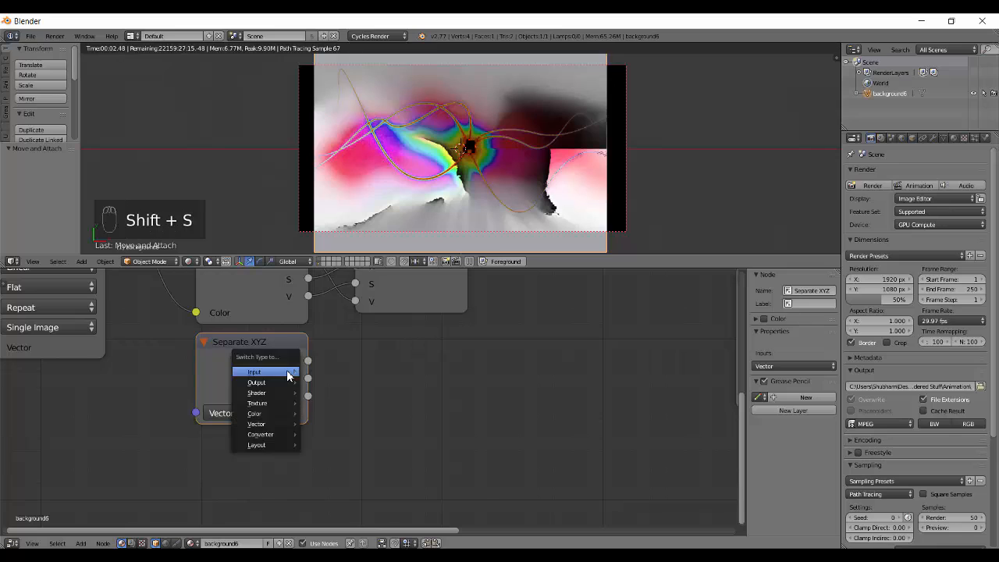
key(shift+d)
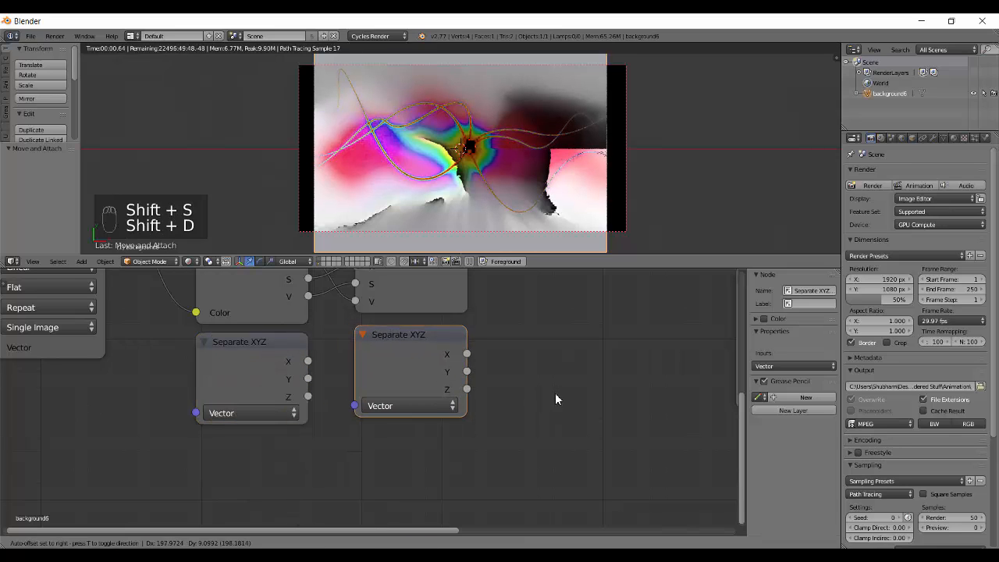
click(559, 398)
key(shift+s)
mouse_move(401, 419)
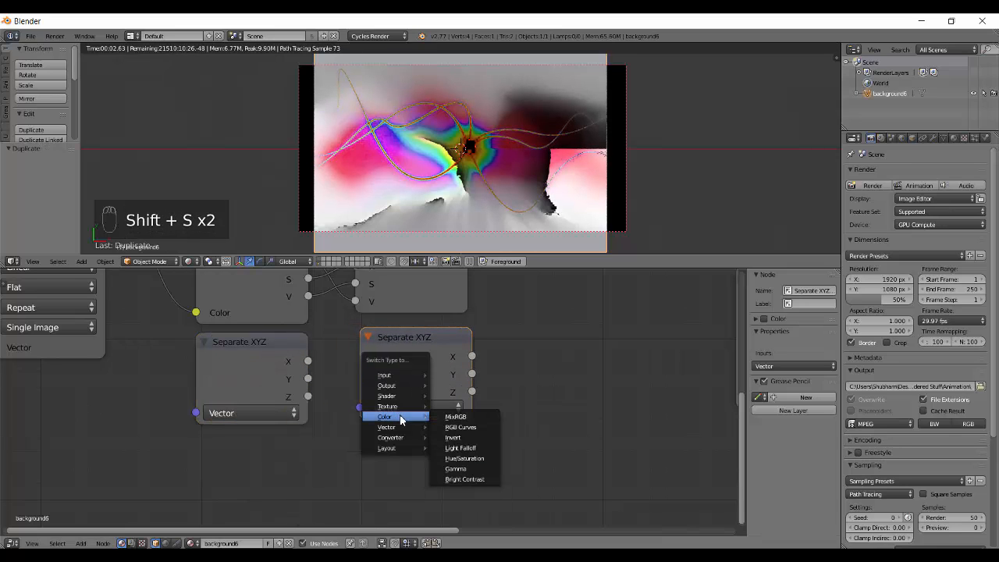
mouse_move(402, 437)
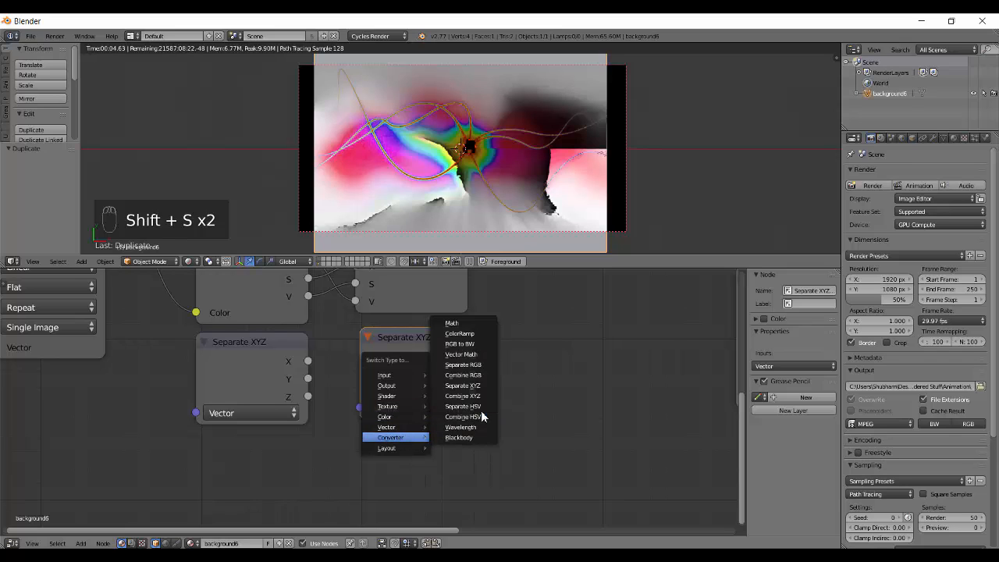
click(480, 395)
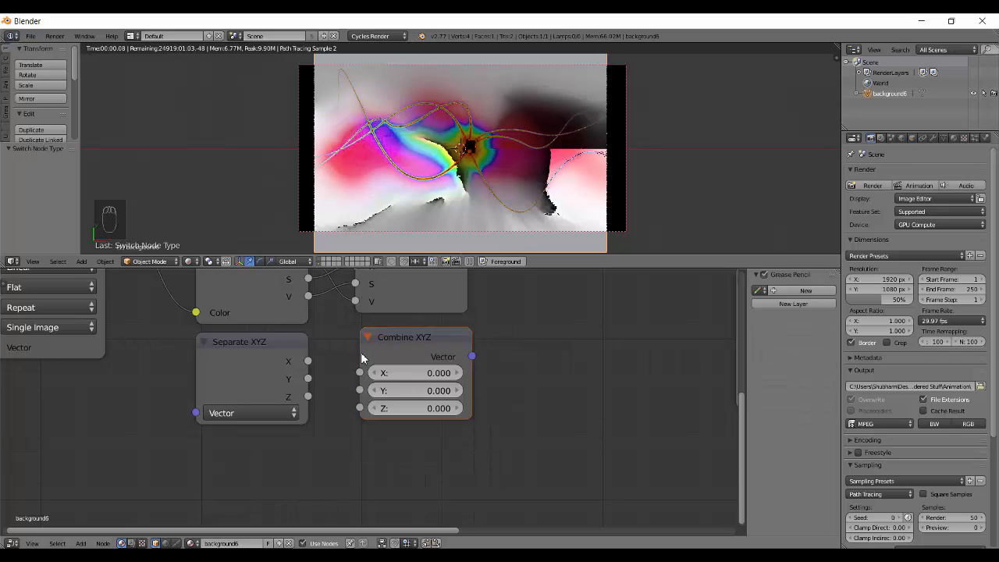
drag(395, 342, 388, 342)
Step: Add a Texture Coordinate input node and place it in front of the image texture node
middle_drag(465, 404, 690, 438)
middle_drag(397, 418, 421, 394)
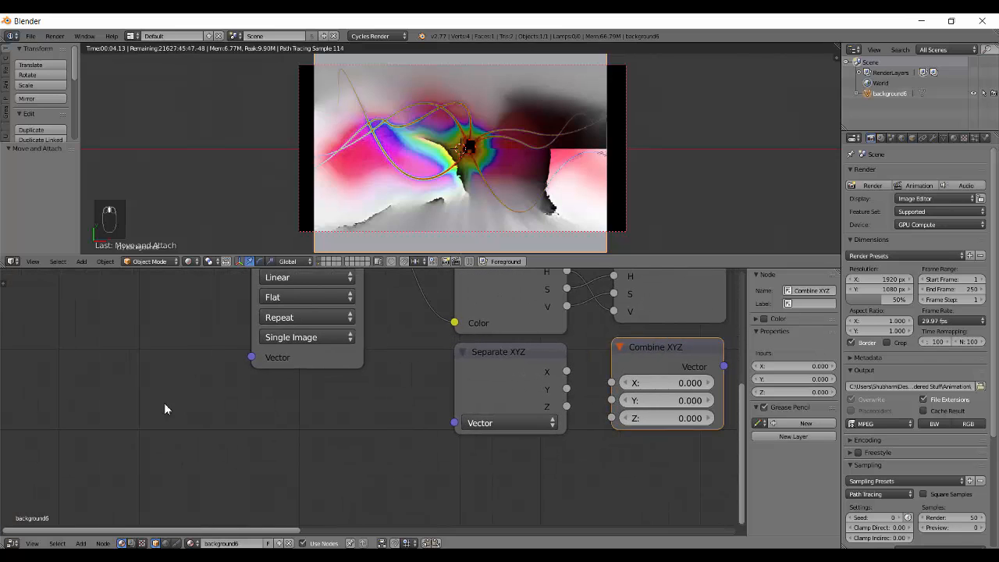
key(shift+a)
mouse_move(140, 344)
click(213, 356)
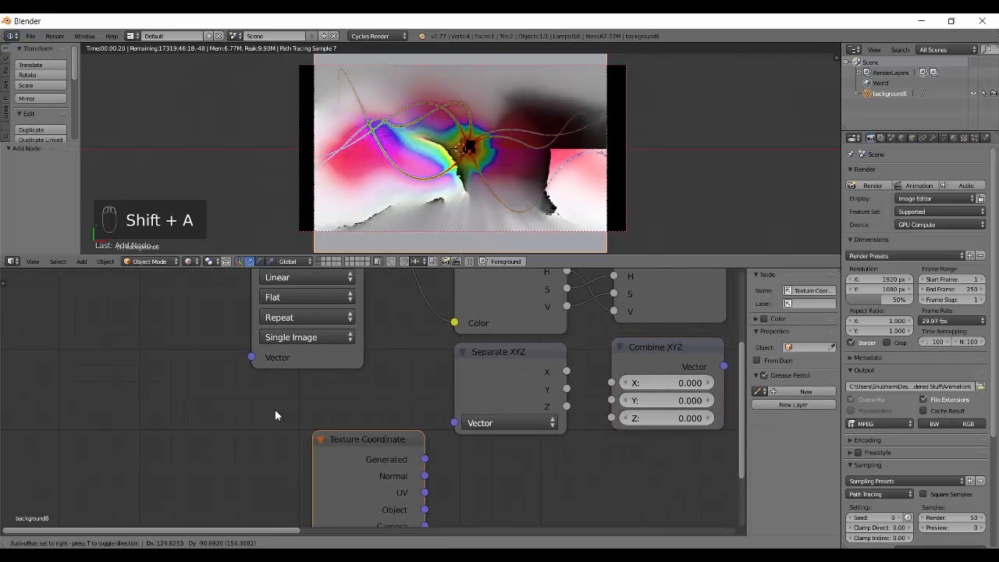
click(28, 314)
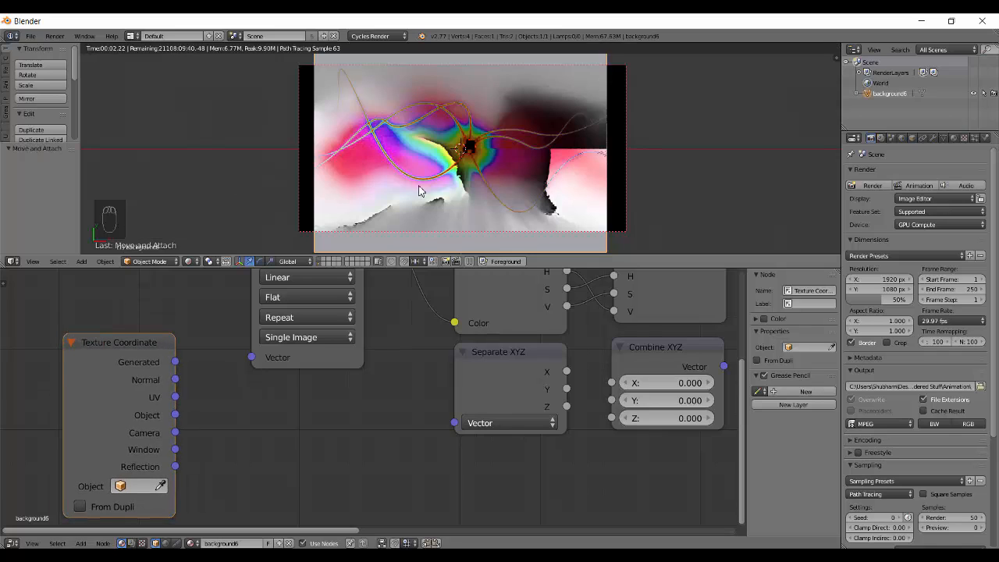
Step: Leave the rendered preview, delete the background6 plane and add a UV sphere in its place
key(shift+z)
middle_drag(479, 160, 457, 124)
key(x)
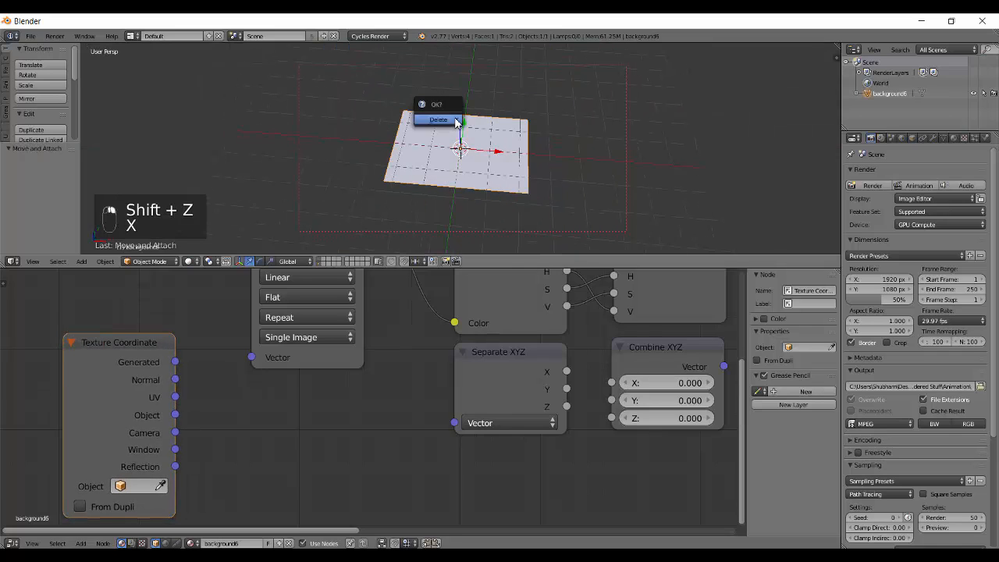
click(455, 109)
key(shift+a)
key(shift+a)
mouse_move(386, 100)
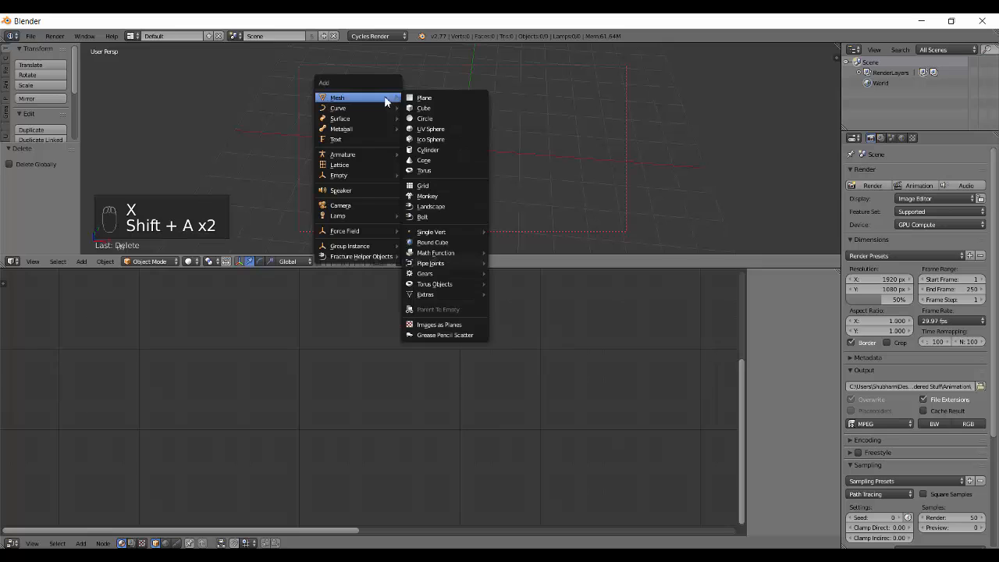
click(468, 130)
scroll(505, 201, up, 4)
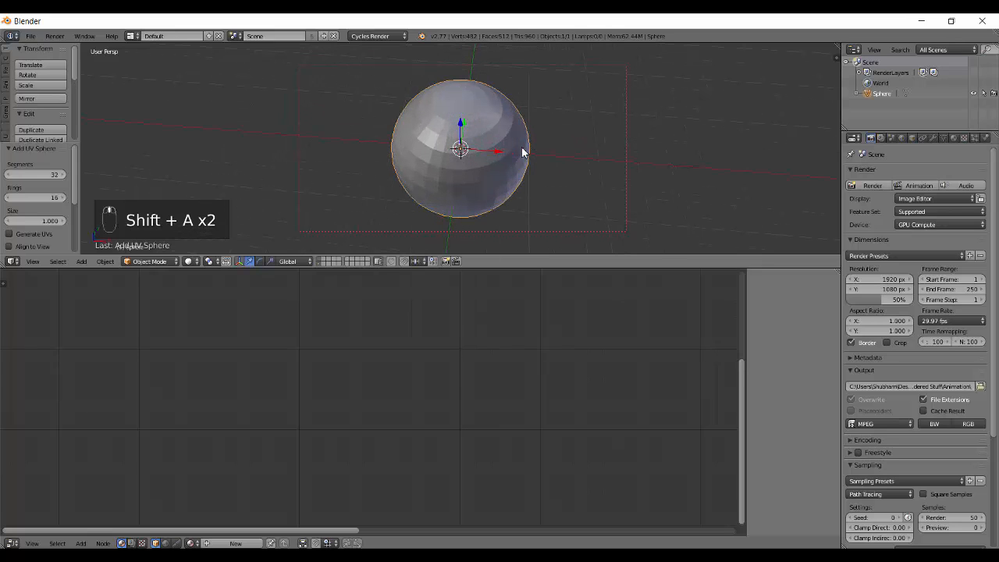
Step: Give the sphere a level 2 subdivision surface and shade it smooth
key(ctrl+2)
key(z)
click(458, 196)
middle_drag(457, 197, 173, 446)
Step: Assign the existing background6 material to the sphere and bring its Texture Coordinate and XYZ nodes into view
click(188, 542)
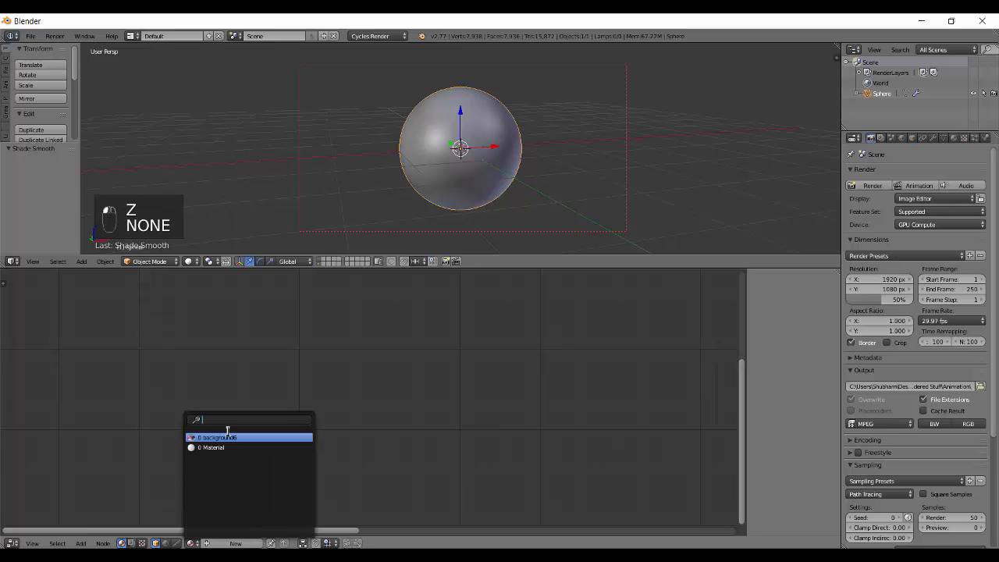
click(229, 434)
middle_drag(290, 405, 197, 391)
middle_drag(182, 424, 217, 422)
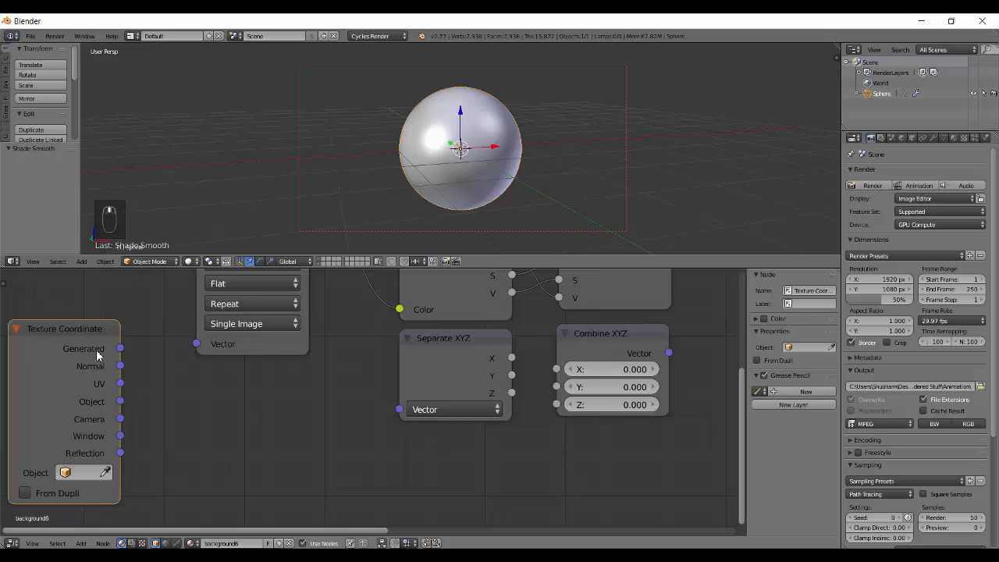
Step: Preview Texture Coordinate's Generated output on the sphere through the emission viewer in rendered shading
ctrl+shift+click(96, 350)
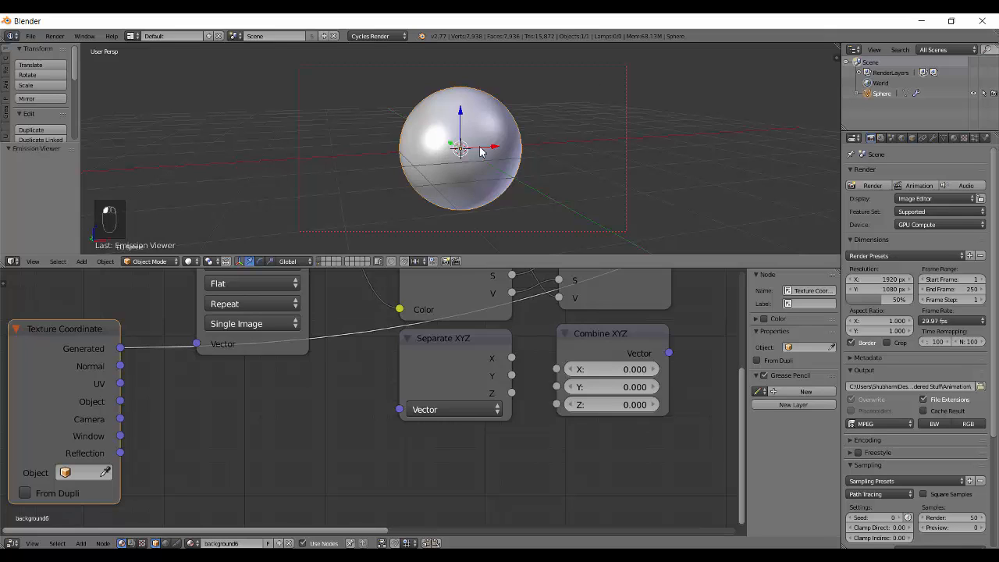
key(shift+z)
mouse_move(423, 126)
middle_down()
mouse_move(460, 131)
mouse_move(548, 103)
mouse_move(605, 198)
mouse_move(409, 186)
mouse_move(434, 147)
mouse_move(554, 145)
mouse_move(530, 131)
mouse_move(547, 121)
mouse_move(445, 94)
mouse_move(515, 167)
mouse_move(352, 224)
mouse_move(490, 153)
mouse_move(476, 156)
middle_up()
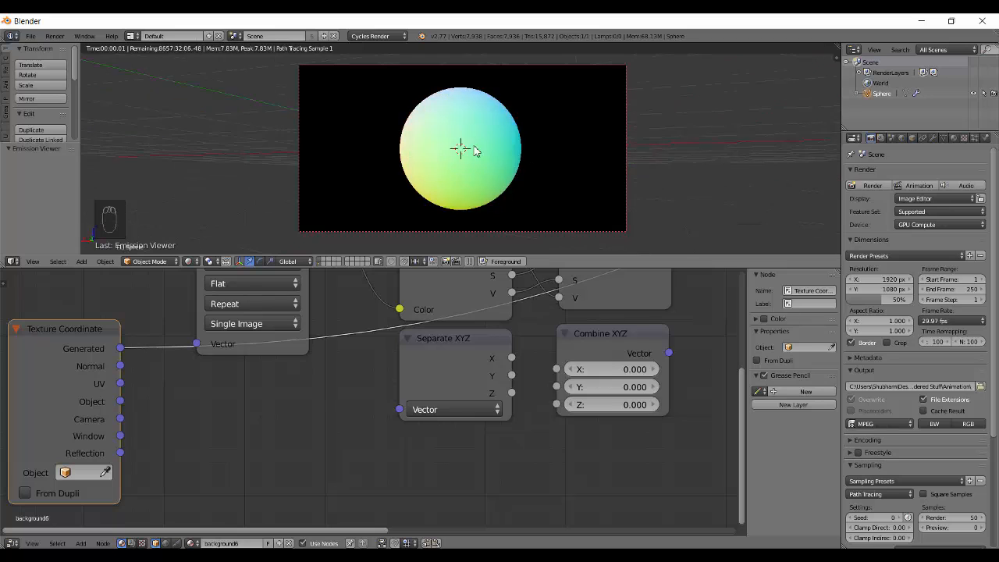
Step: Link the Generated output into Separate XYZ and preview its X output on the sphere in an axis-aligned view
mouse_move(120, 348)
mouse_down()
mouse_move(299, 403)
mouse_move(400, 409)
mouse_up()
middle_drag(456, 419, 308, 468)
ctrl+shift+click(312, 425)
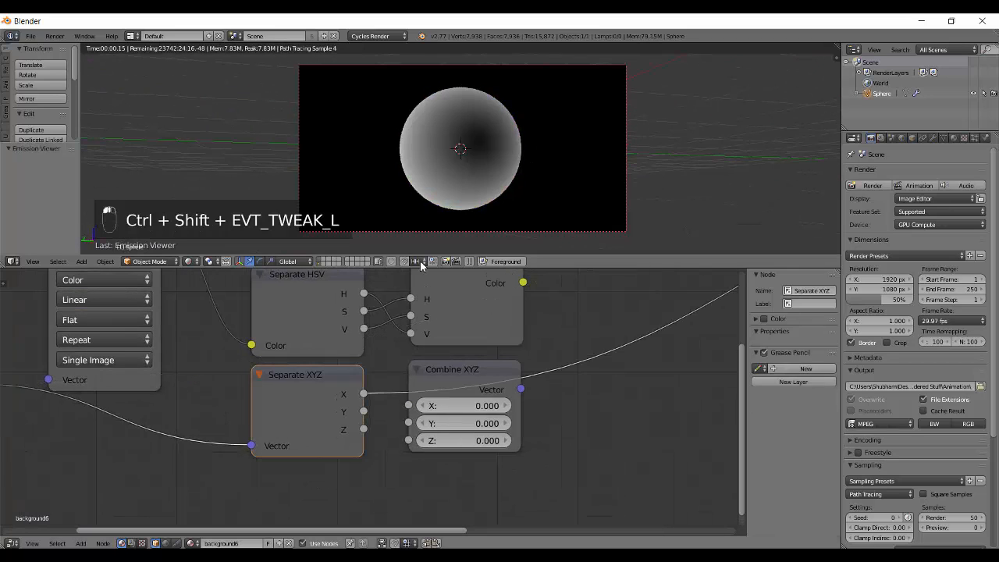
key(q)
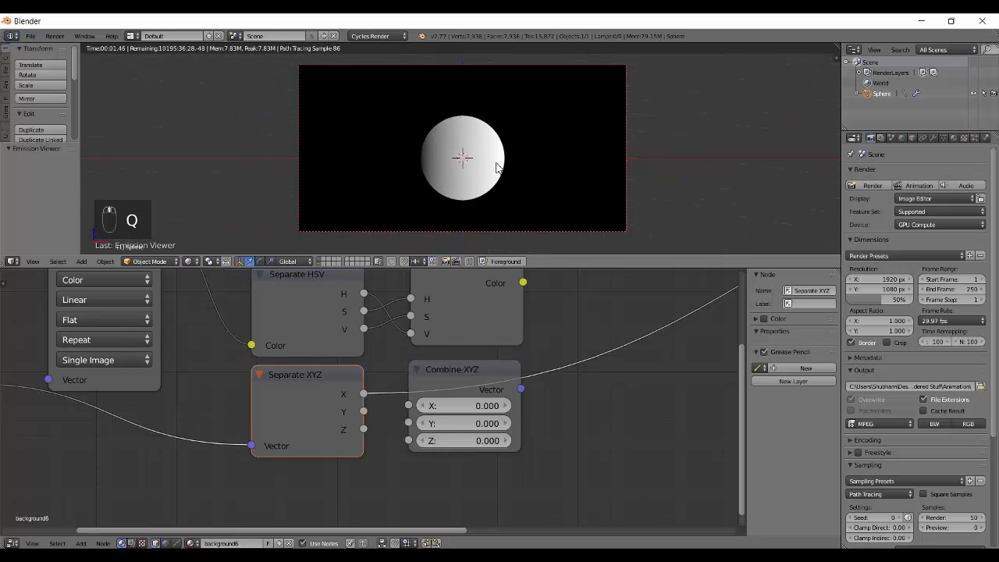
Step: Return the viewport to solid shading and look at the sphere from the top
key(shift+z)
scroll(448, 165, down, 2)
middle_drag(453, 165, 464, 180)
scroll(464, 190, up, 2)
key(q)
scroll(445, 162, up, 2)
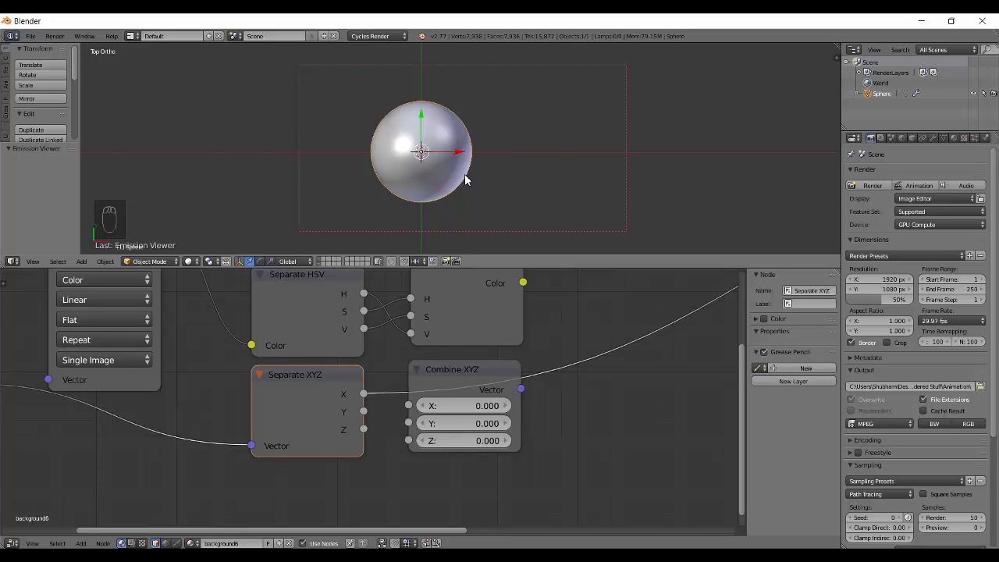
Step: Enter Edit Mode on the sphere, turn on the mesh normals display and deselect all of its geometry
key(Tab)
key(n)
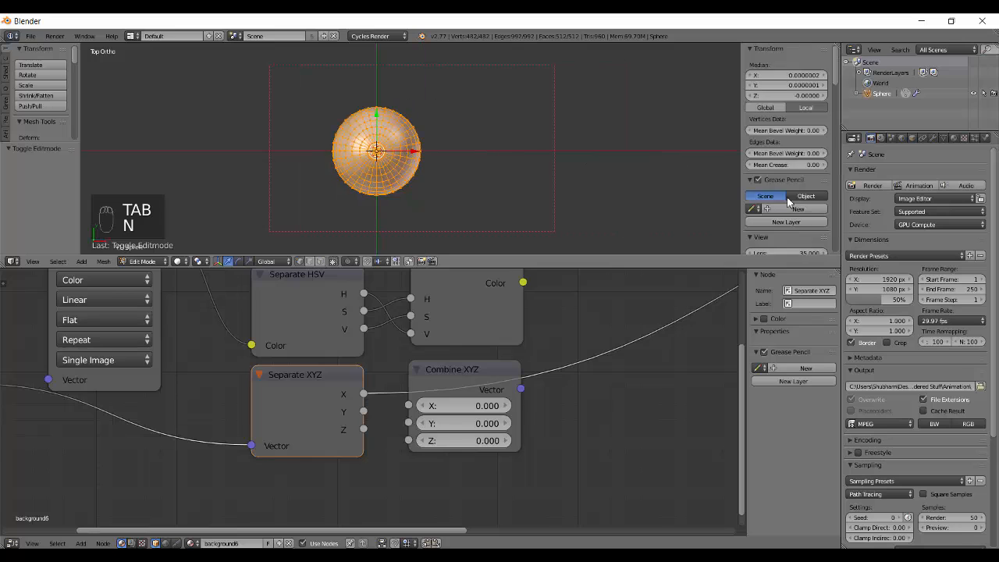
scroll(786, 153, down, 5)
scroll(788, 149, down, 6)
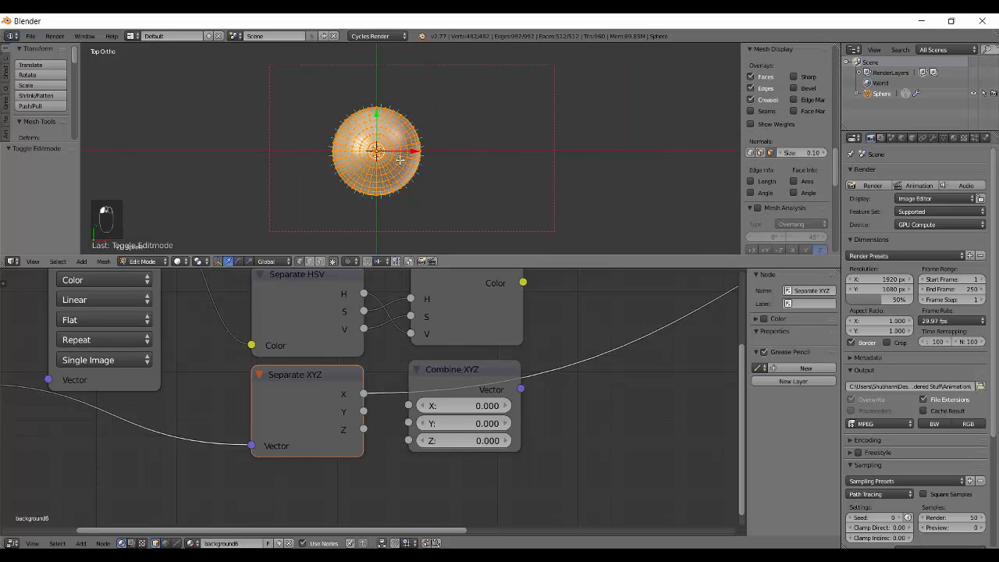
key(a)
scroll(421, 152, up, 5)
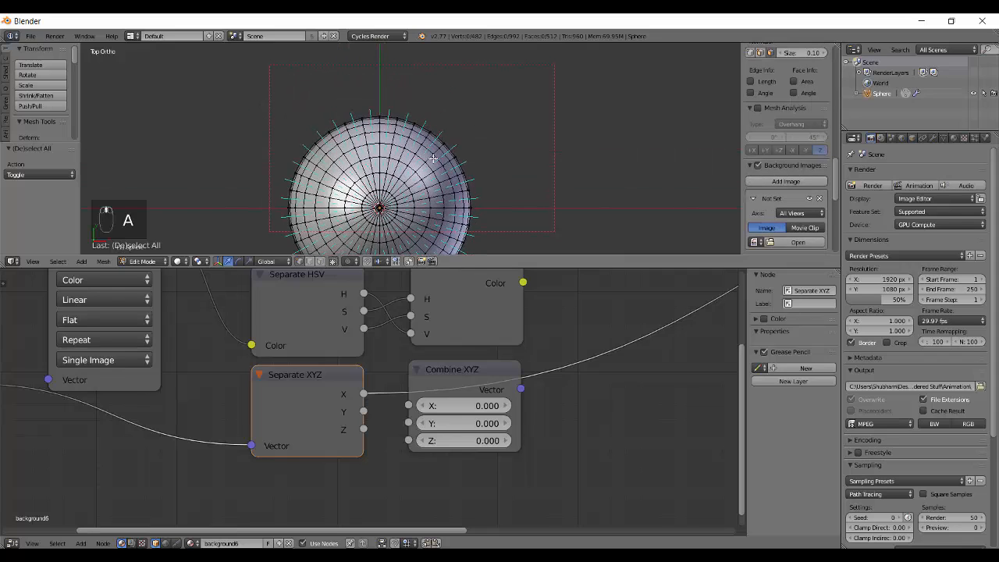
shift+middle_drag(433, 158, 342, 120)
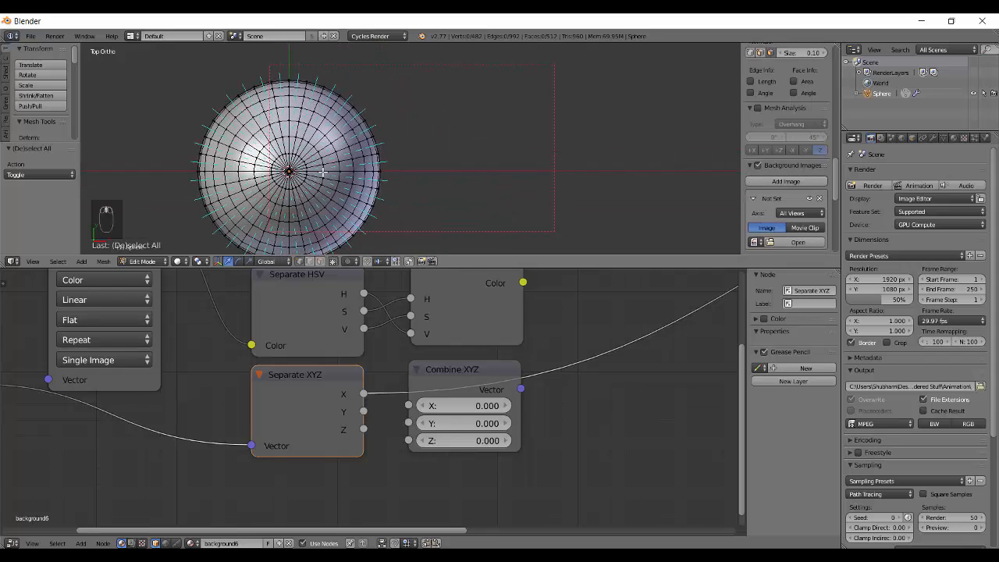
Step: Turn on a second type of normals display for the sphere and set the normals size to 0.20
click(757, 56)
shift+middle_drag(553, 135, 554, 164)
scroll(367, 174, down, 2)
scroll(367, 187, up, 1)
middle_drag(367, 187, 390, 169)
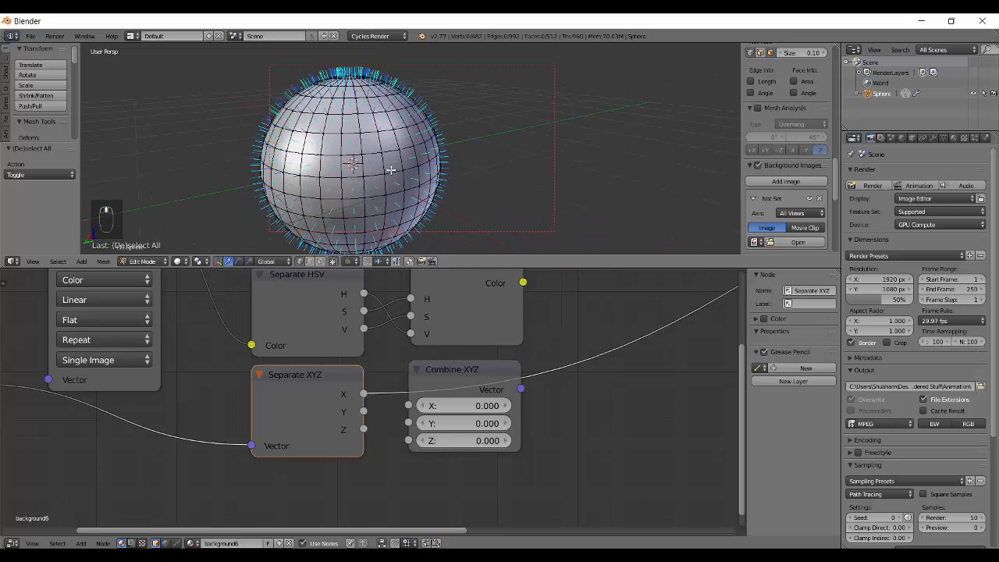
mouse_move(786, 54)
mouse_down()
mouse_move(827, 55)
mouse_move(772, 55)
mouse_move(801, 53)
mouse_up()
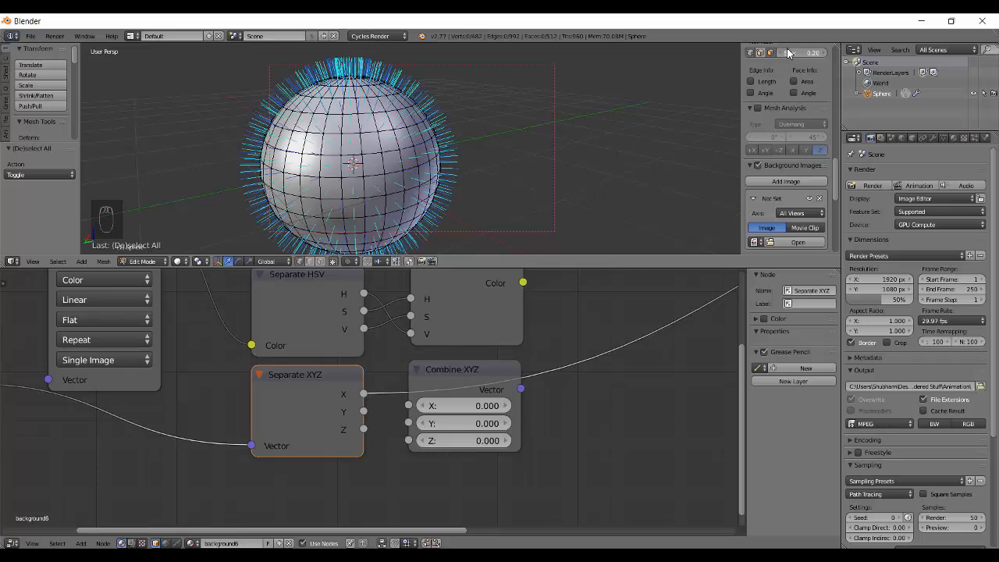
Step: Annotate the top view with grease pencil, marking -X, +X and an arrow from 0 at the sphere to 1 along X
key(q)
shift+middle_drag(468, 150, 431, 180)
scroll(432, 180, up, 1)
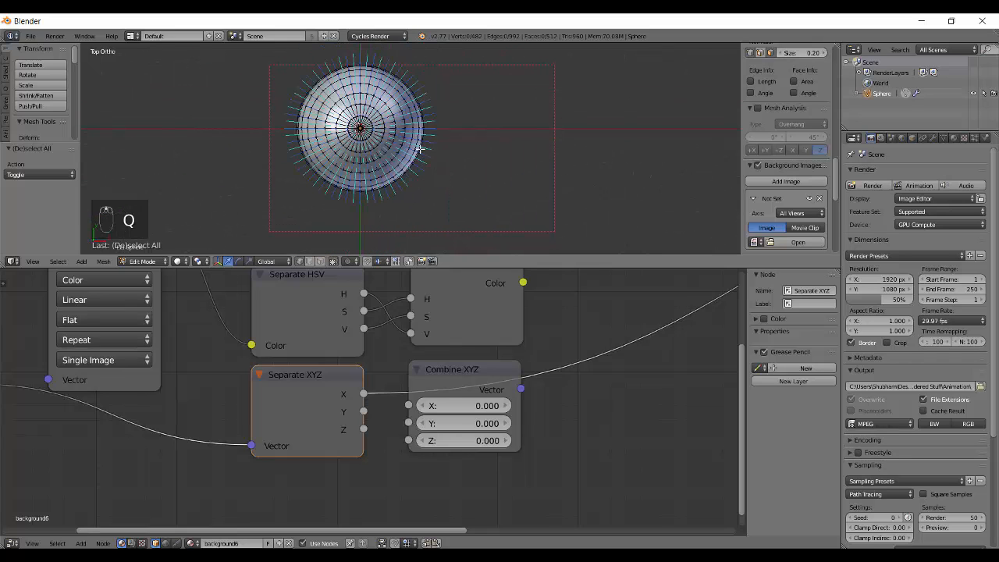
scroll(539, 139, down, 7)
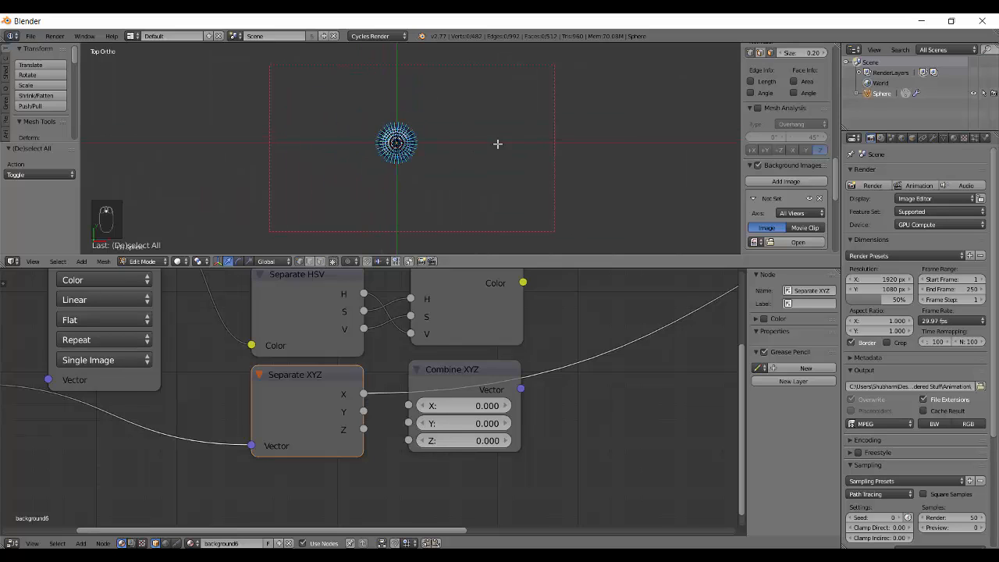
shift+middle_drag(462, 128, 467, 166)
key(d)
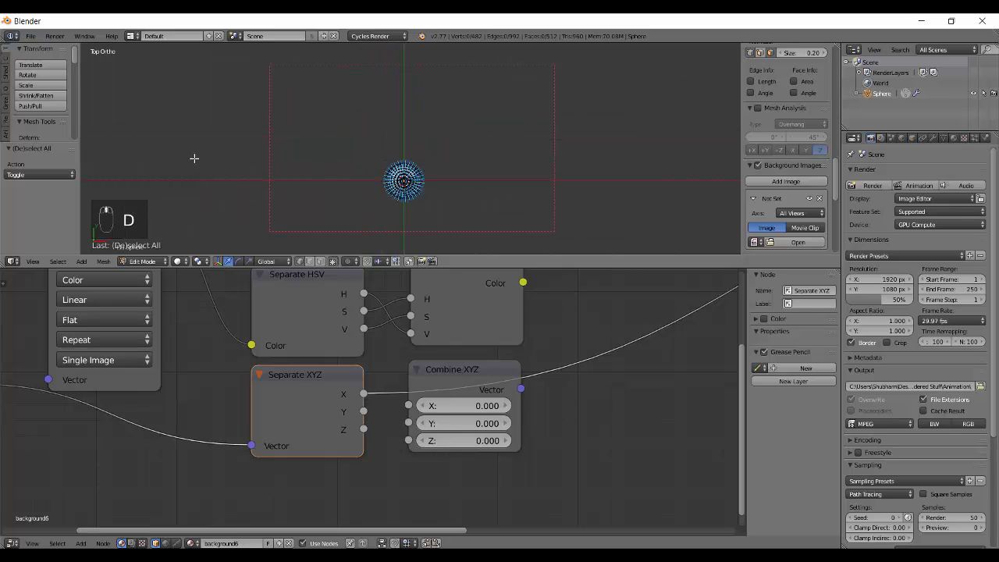
drag(156, 157, 139, 158)
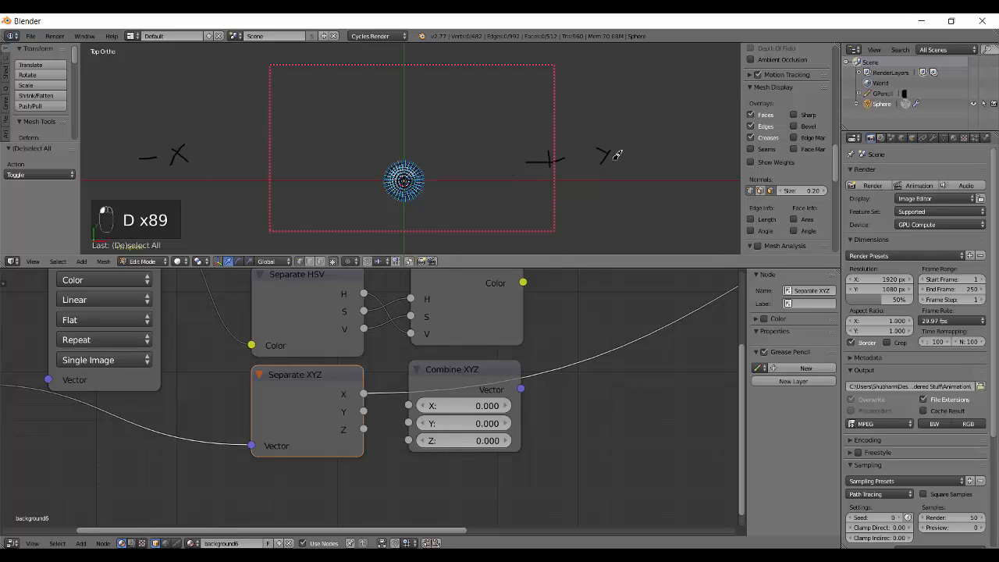
drag(629, 185, 676, 193)
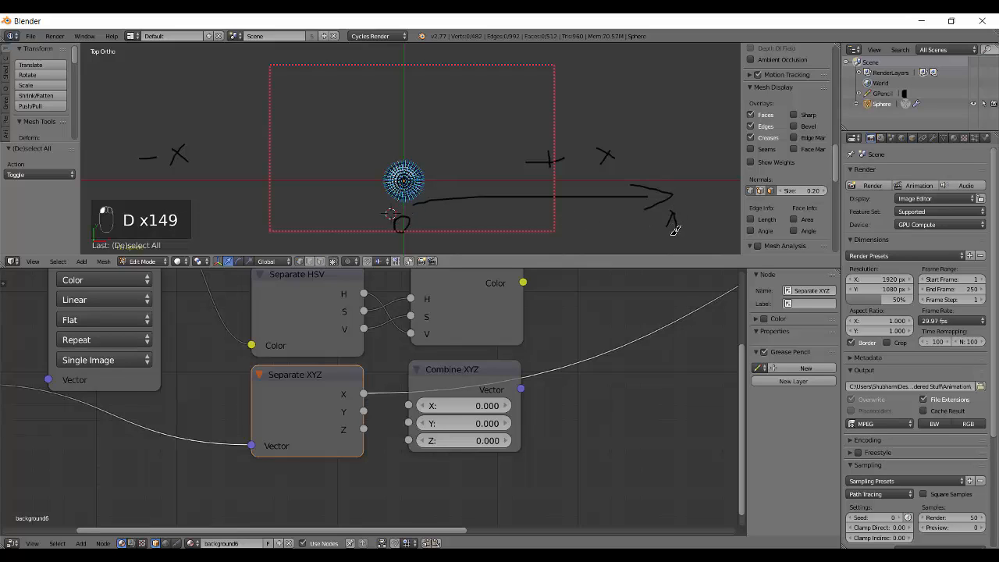
Step: Cycle the emission preview through the Separate XYZ outputs back to X and show the sphere in rendered shading
ctrl+shift+click(304, 367)
ctrl+shift+click(300, 383)
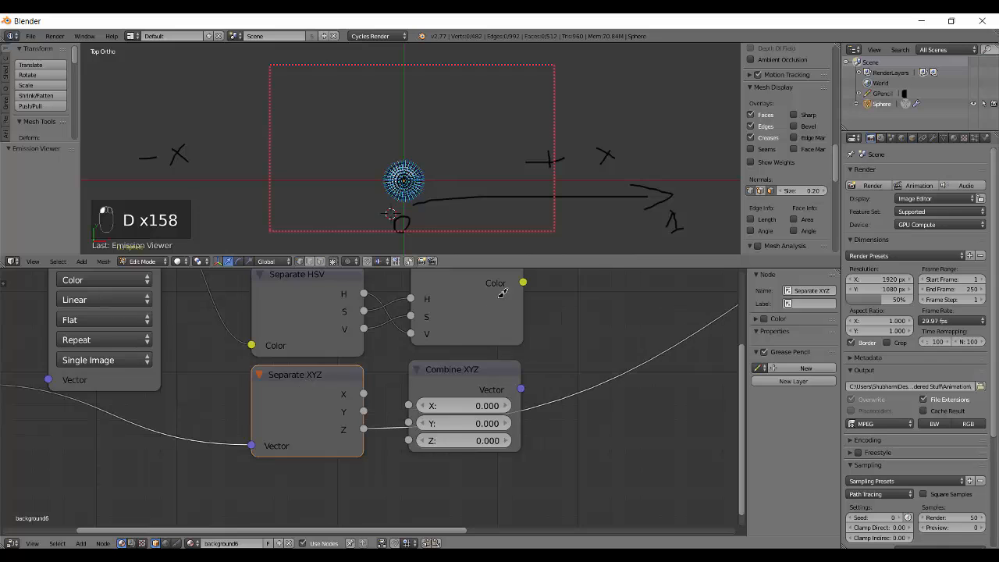
ctrl+shift+click(331, 384)
key(shift+z)
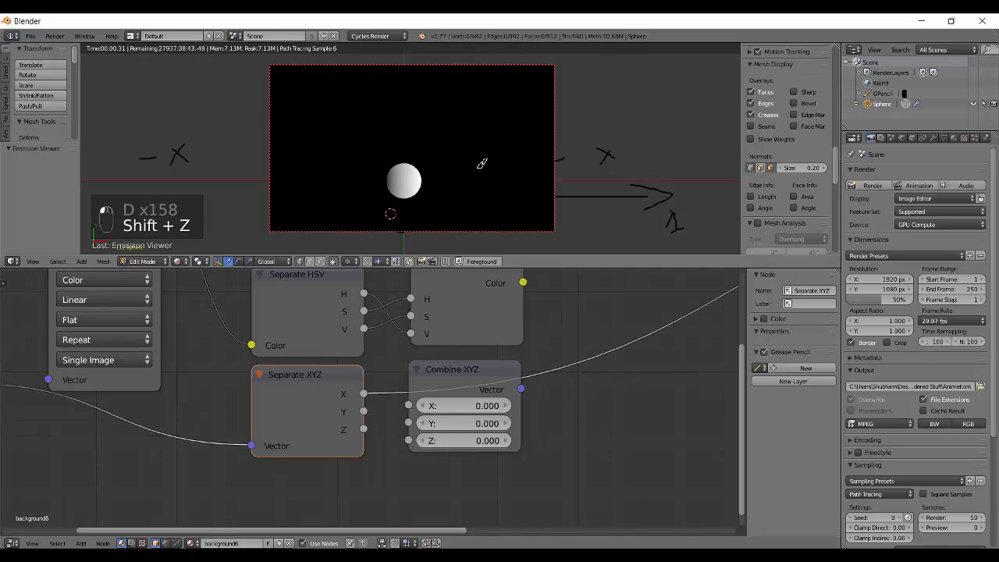
scroll(463, 201, up, 2)
shift+middle_drag(445, 202, 445, 140)
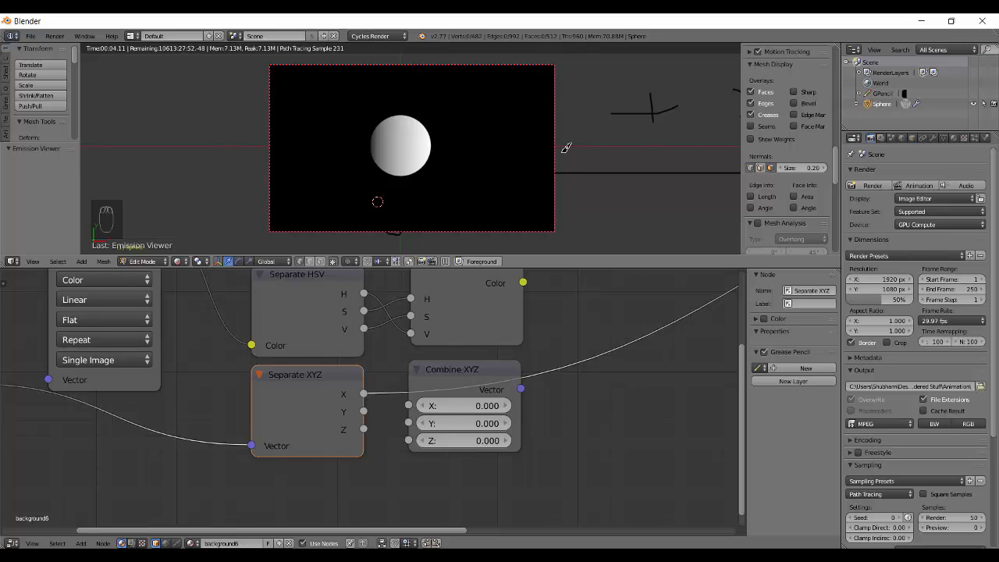
Step: Compare the sphere's normals in solid shading with the rendered X output from the top
key(shift+z)
mouse_move(349, 178)
shift+middle_down()
mouse_move(415, 177)
mouse_move(473, 111)
mouse_move(530, 77)
mouse_move(393, 76)
mouse_move(532, 212)
mouse_move(494, 156)
mouse_move(430, 107)
mouse_move(504, 100)
shift+middle_up()
scroll(370, 180, up, 3)
key(shift+z)
key(q)
middle_drag(464, 157, 406, 152)
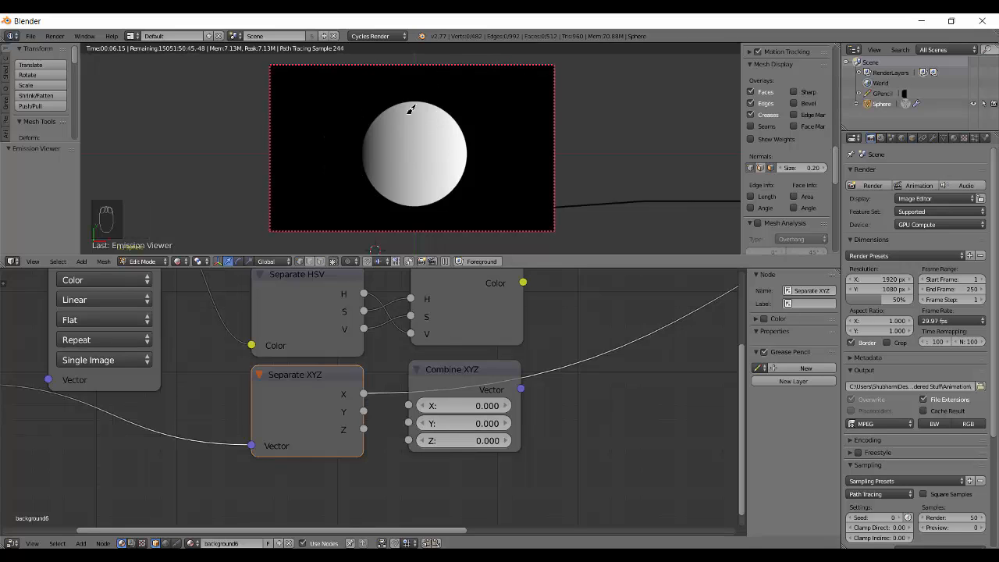
key(shift+z)
scroll(412, 141, up, 5)
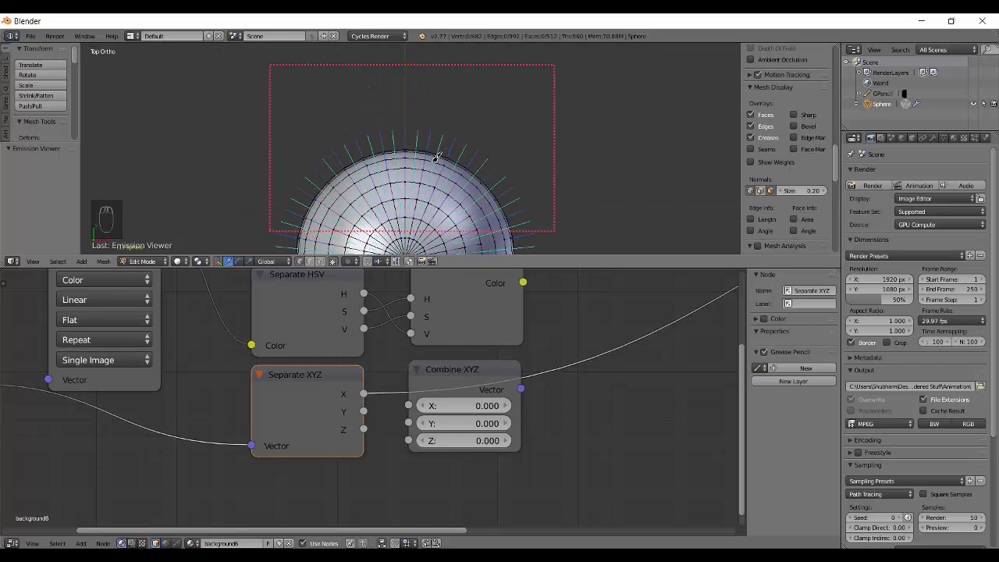
scroll(436, 156, down, 5)
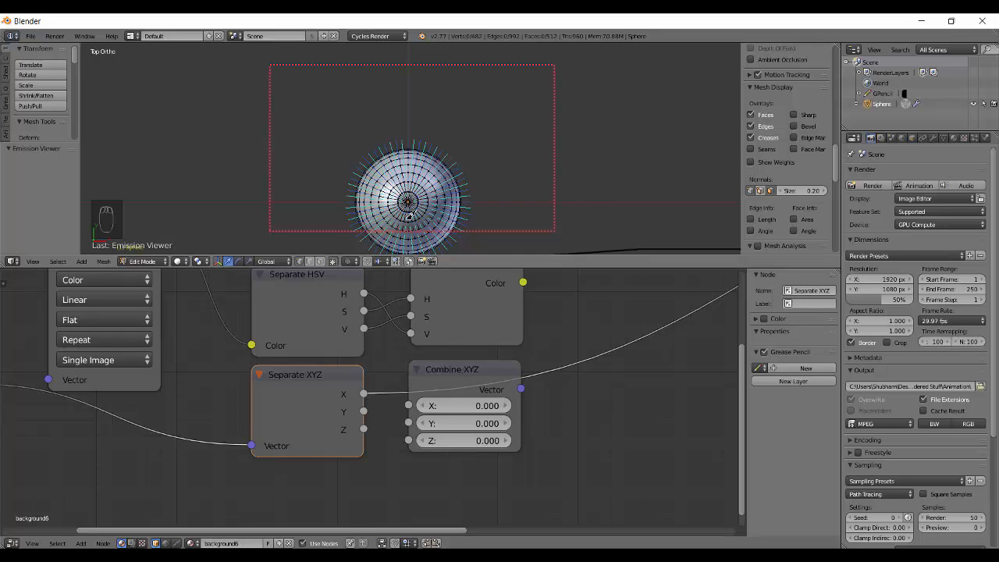
key(shift+z)
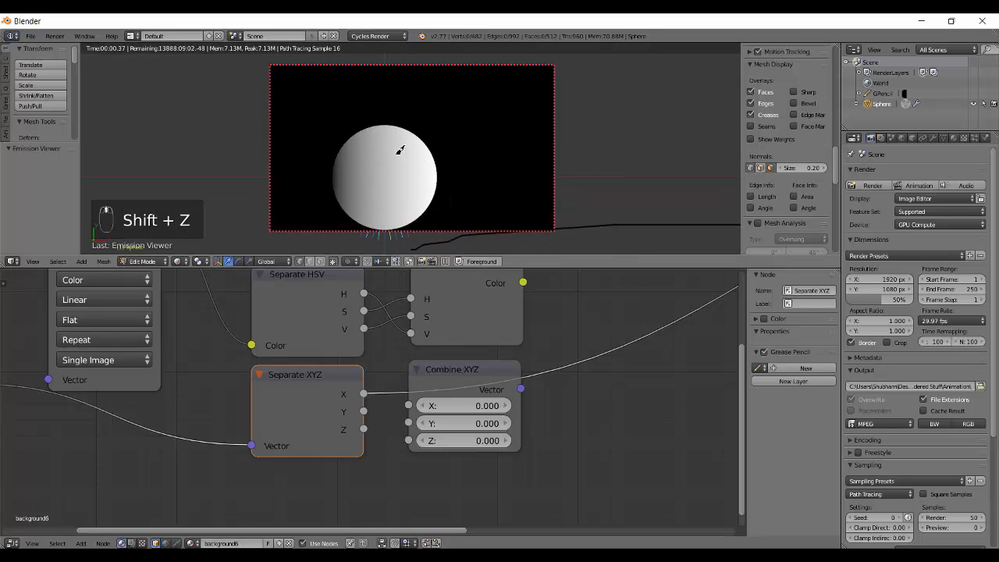
Step: Try X values of 1 and 0.5 on the Combine XYZ node
middle_drag(528, 414, 489, 399)
drag(411, 383, 424, 383)
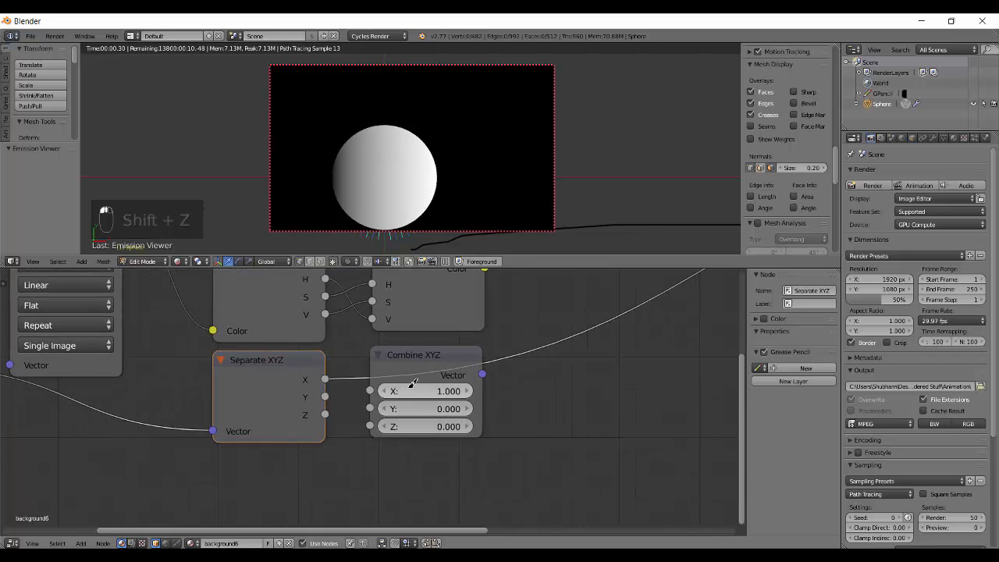
click(412, 383)
text(1)
key(Return)
key(KP_Decimal)
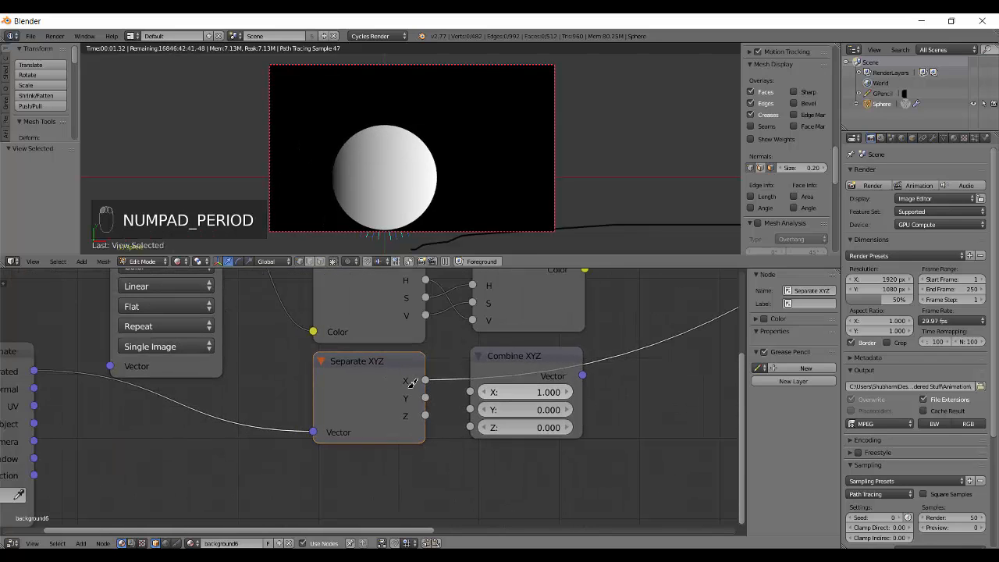
click(511, 393)
text(0.5)
key(Return)
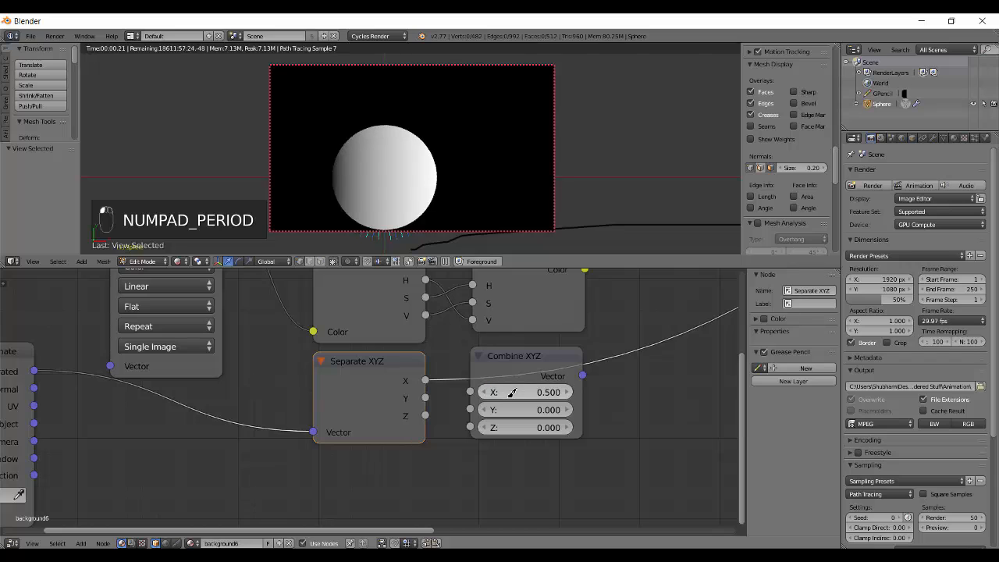
Step: Preview the Combine XYZ output on the sphere and set the node's X value to 0
ctrl+shift+click(550, 347)
middle_drag(464, 172, 516, 286)
click(515, 385)
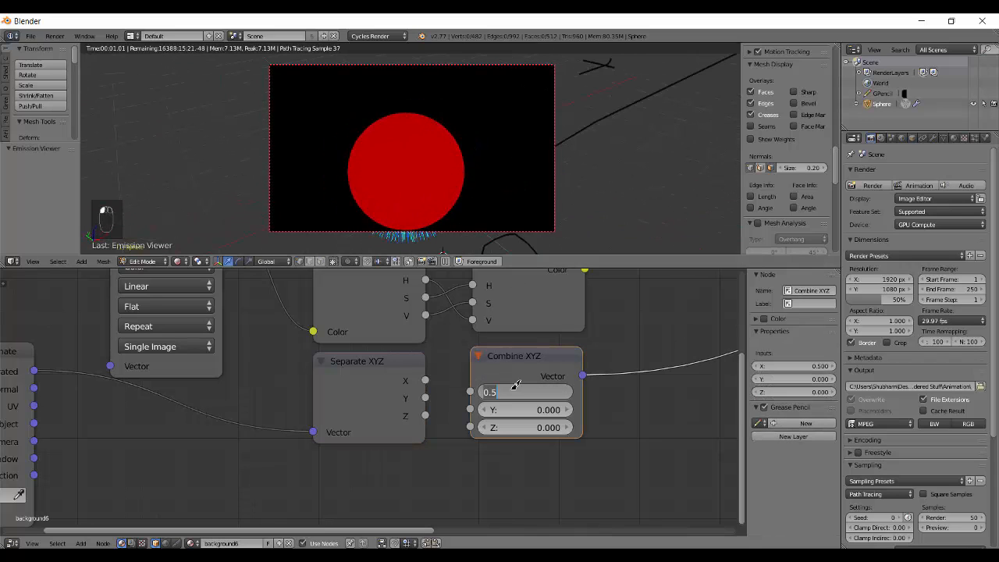
text(0)
key(Return)
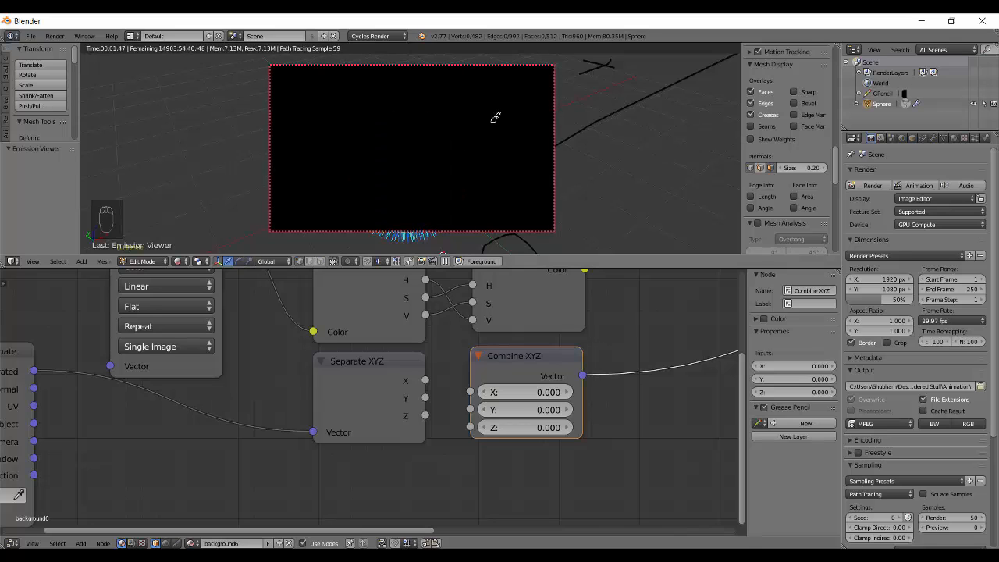
Step: Preview the X output of Separate XYZ on the sphere in rendered shading from the top
middle_drag(494, 118, 453, 149)
key(q)
key(shift+z)
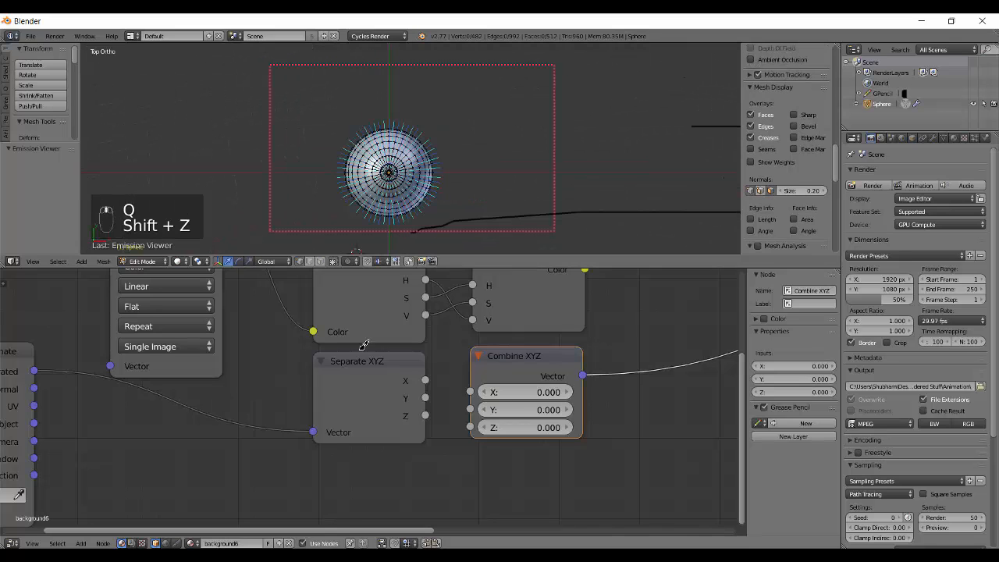
ctrl+shift+click(360, 377)
key(shift+z)
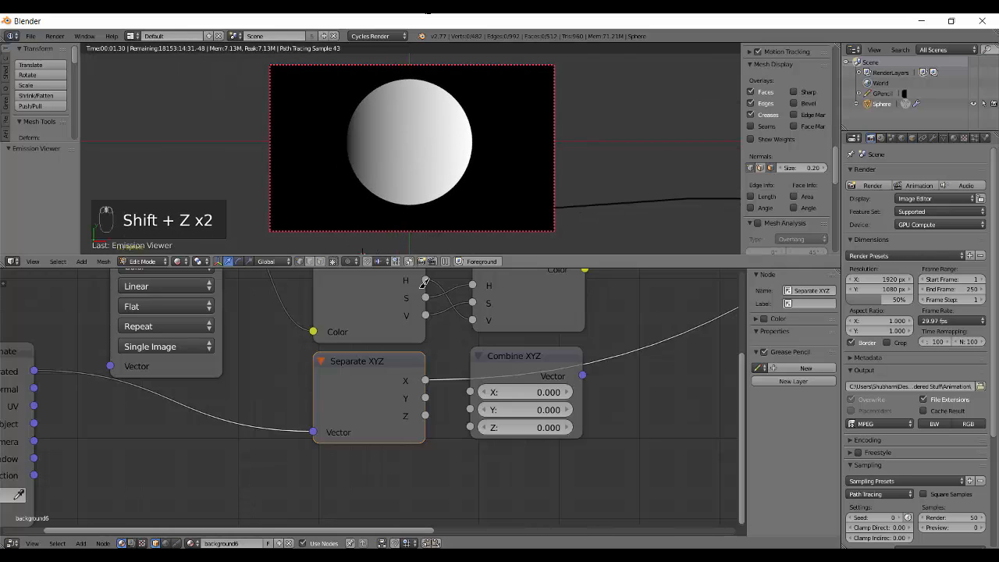
Step: Preview the Y output and the Z output of Separate XYZ on the sphere, viewing Z from the front
ctrl+shift+click(357, 390)
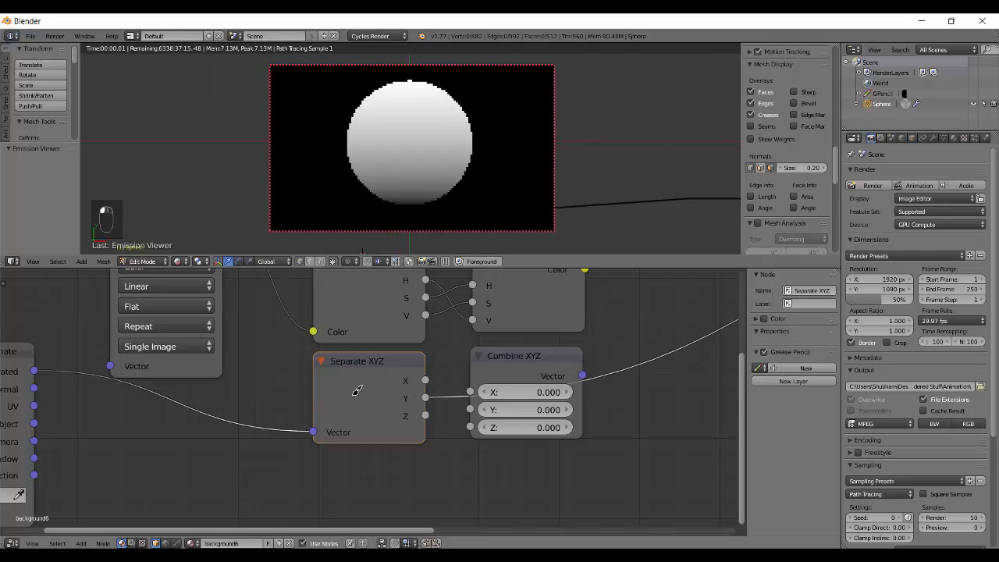
middle_drag(416, 181, 580, 94)
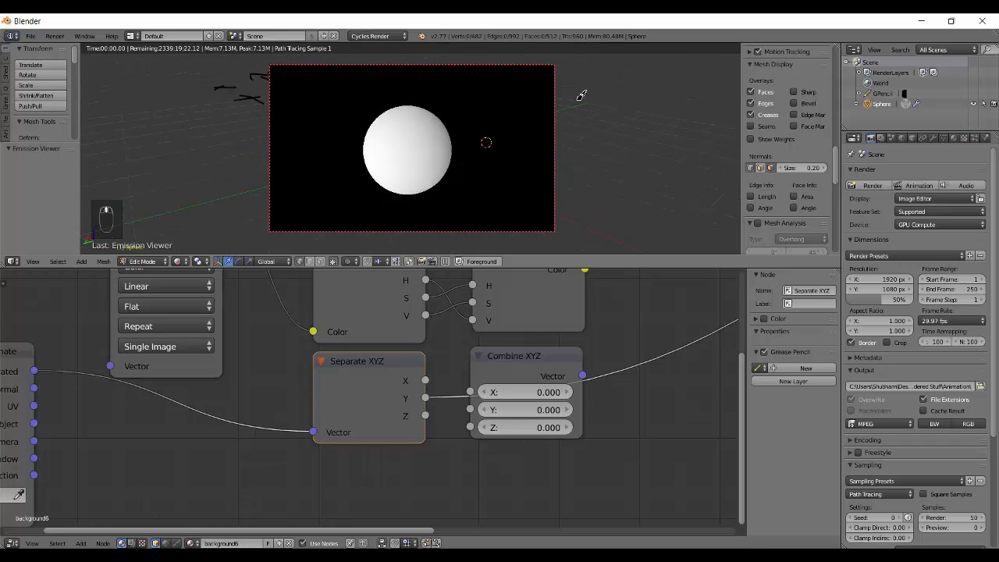
middle_drag(377, 212, 321, 232)
ctrl+shift+click(351, 411)
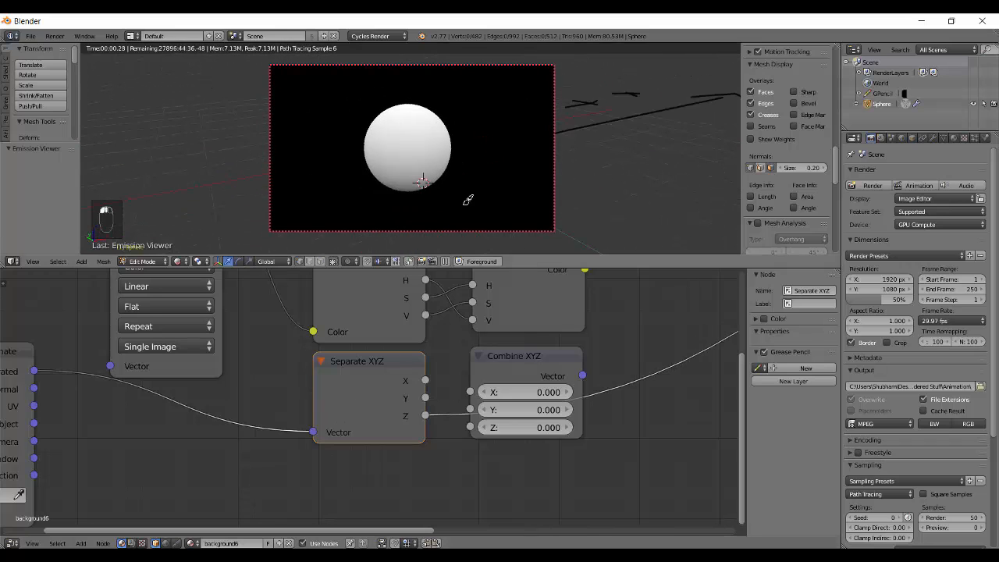
key(q)
mouse_move(432, 156)
middle_down()
mouse_move(442, 216)
mouse_move(397, 161)
mouse_move(409, 183)
mouse_move(423, 156)
mouse_move(526, 98)
mouse_move(561, 102)
mouse_move(551, 125)
mouse_move(370, 196)
mouse_move(413, 200)
mouse_move(346, 154)
mouse_move(360, 149)
mouse_move(328, 179)
mouse_move(410, 152)
mouse_move(367, 199)
middle_up()
Step: Link the Normal output of Texture Coordinate into Separate XYZ and preview its X output rendered from the top
middle_drag(188, 418, 325, 378)
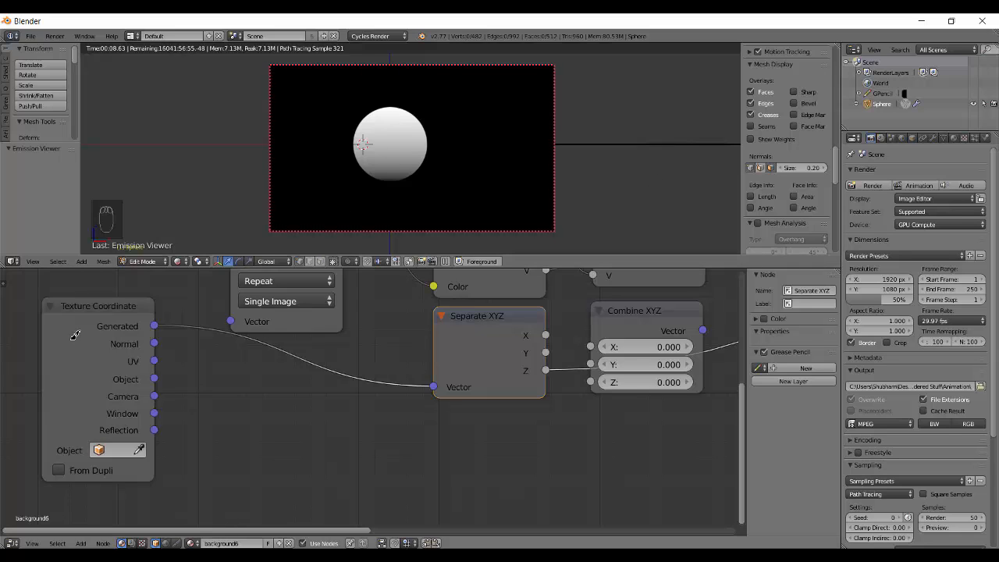
drag(156, 327, 434, 386)
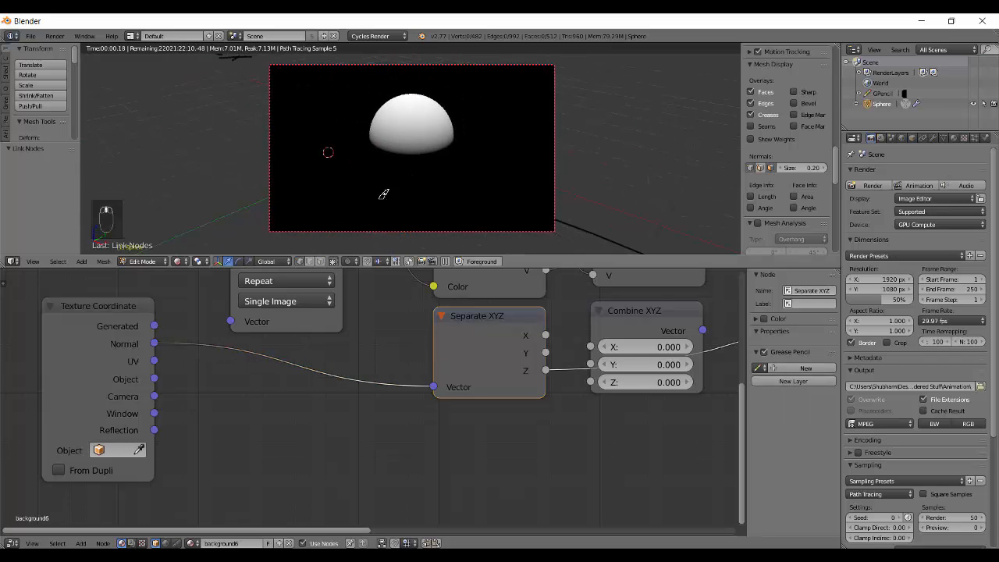
key(shift+z)
key(q)
shift+middle_drag(465, 188, 442, 219)
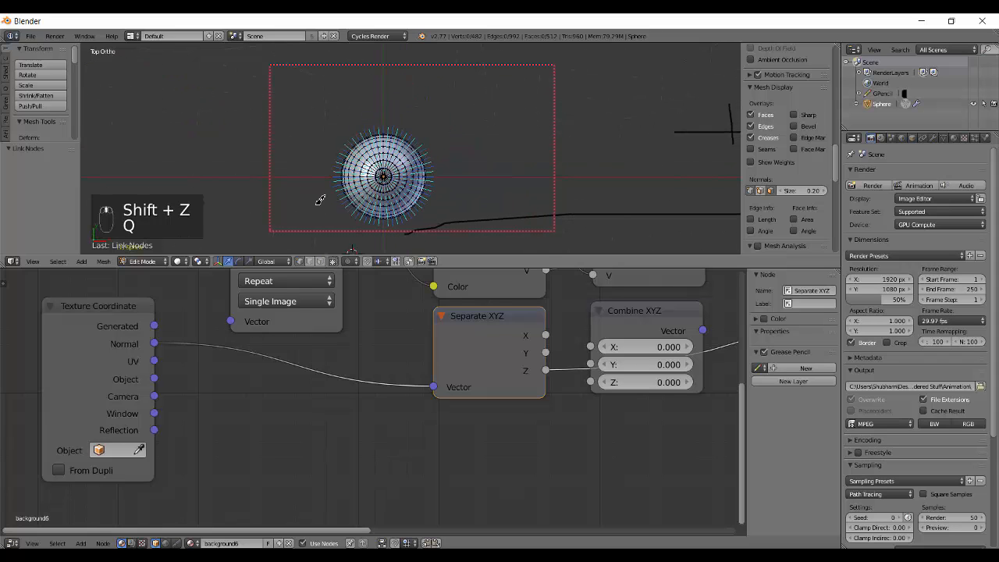
scroll(374, 212, up, 8)
ctrl+shift+click(475, 345)
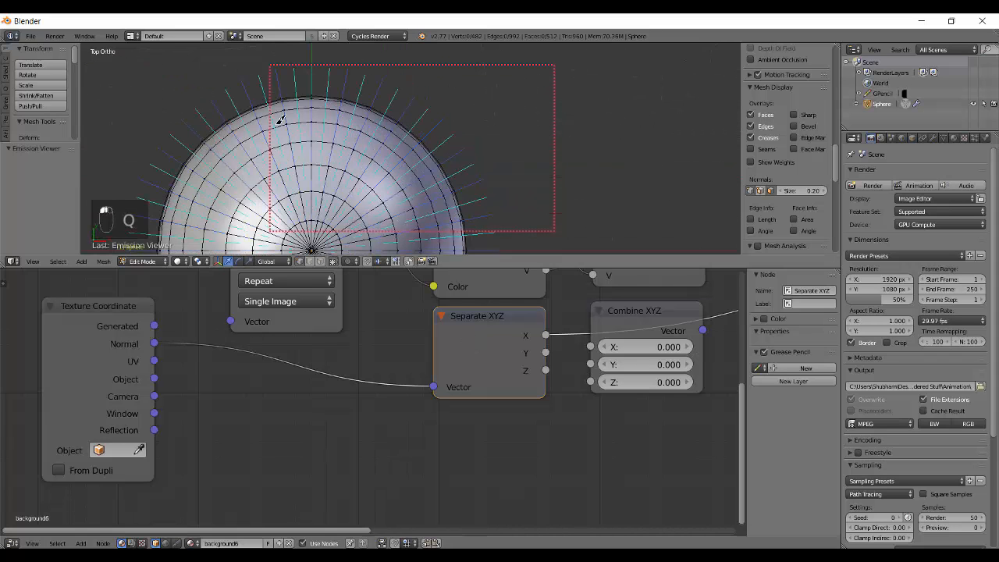
scroll(362, 201, down, 5)
key(shift+z)
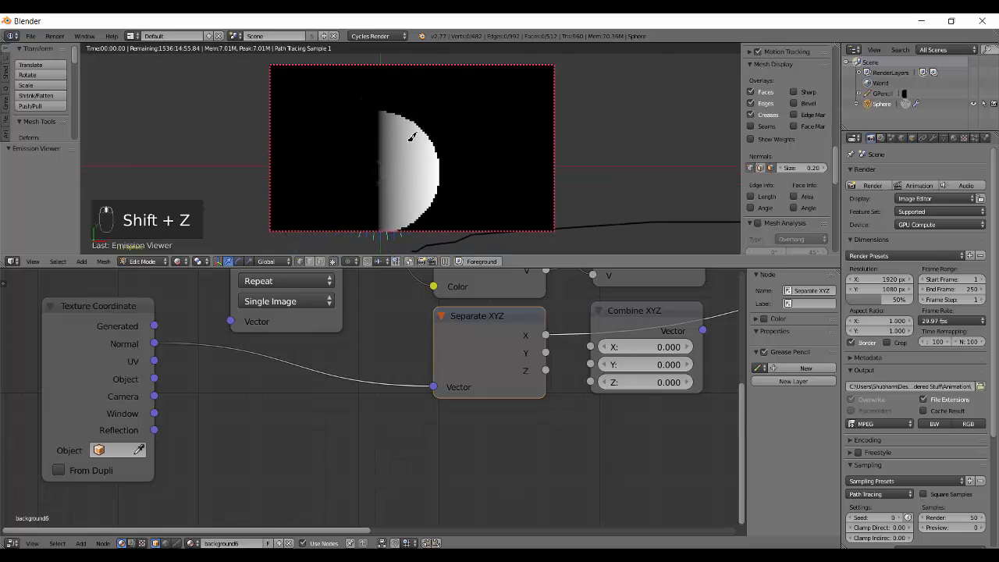
Step: Compare the direction of the sphere's normals in solid shading with the rendered Normal-based X output from the top
key(shift+z)
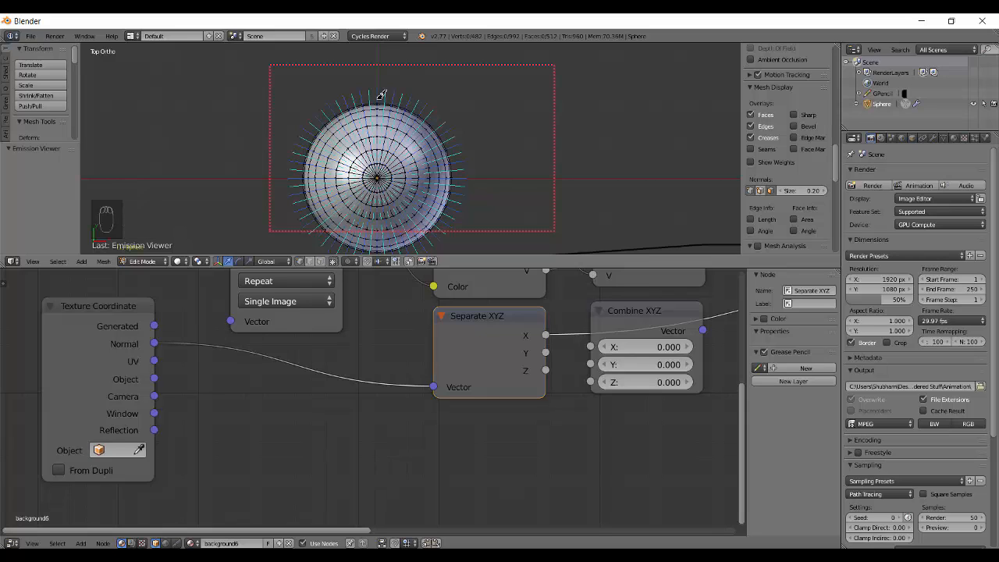
shift+middle_drag(382, 115, 378, 123)
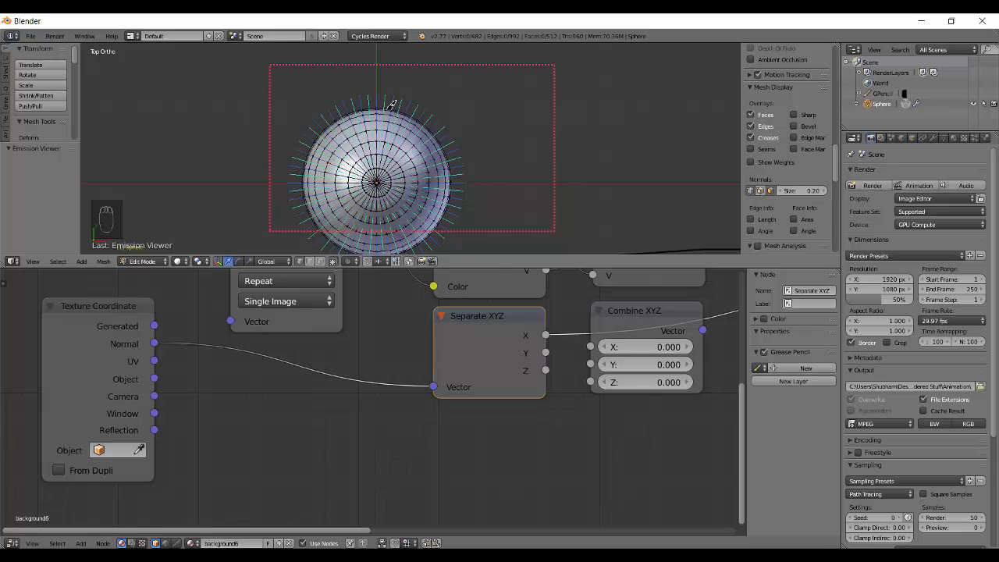
key(shift+z)
key(shift+z)
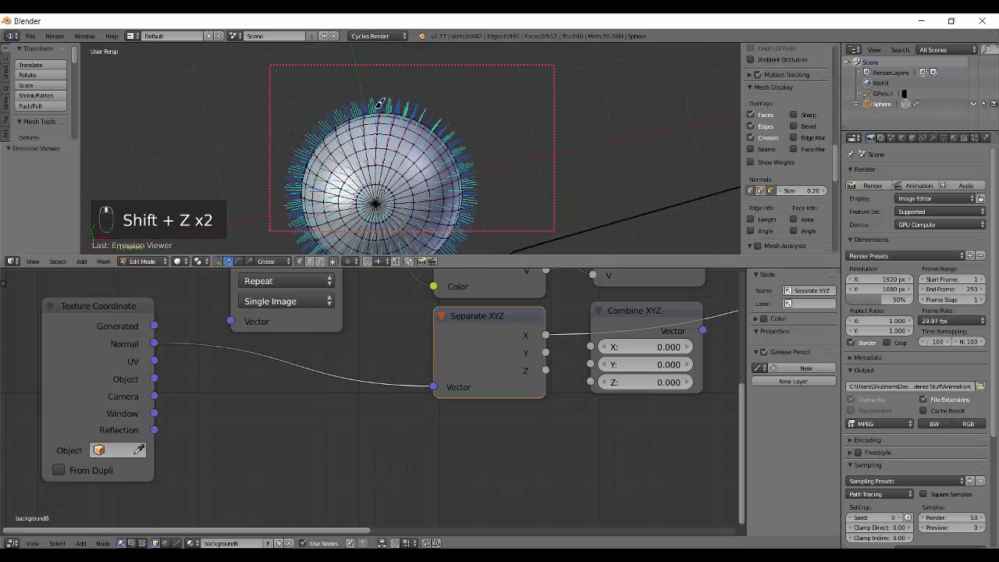
key(q)
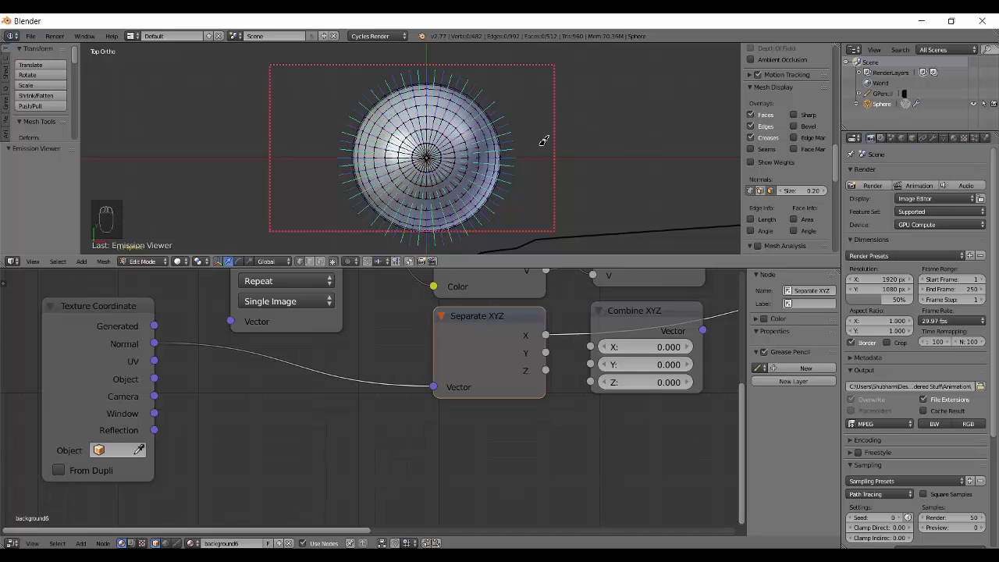
shift+middle_drag(438, 102, 420, 122)
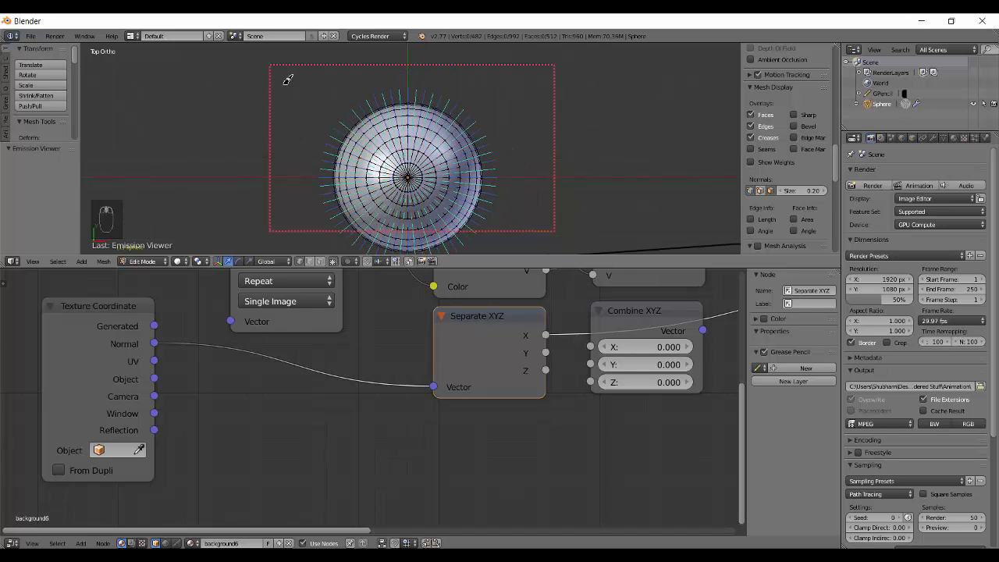
shift+middle_drag(425, 140, 348, 137)
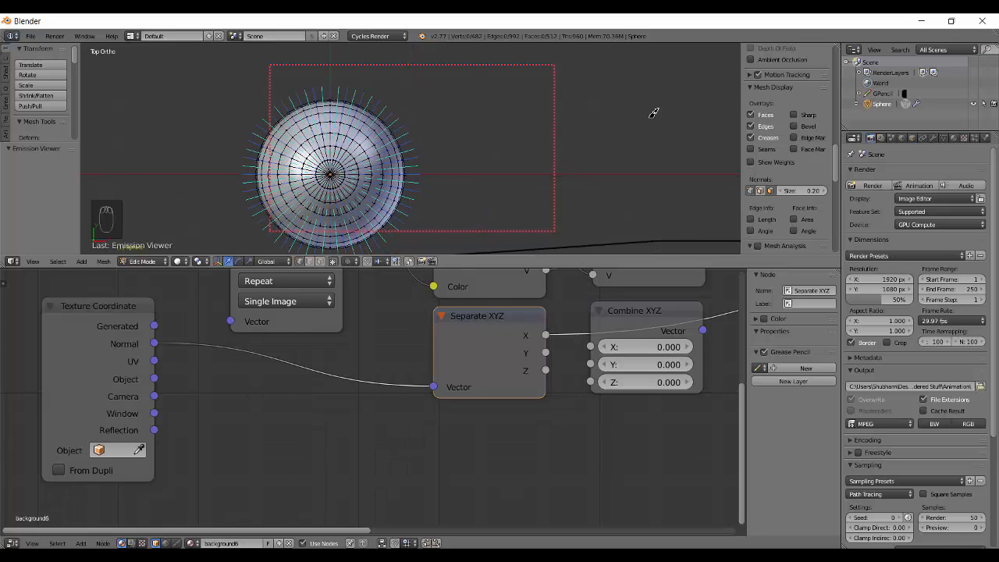
mouse_move(386, 185)
shift+middle_down()
mouse_move(389, 144)
mouse_move(402, 174)
shift+middle_up()
scroll(392, 150, down, 2)
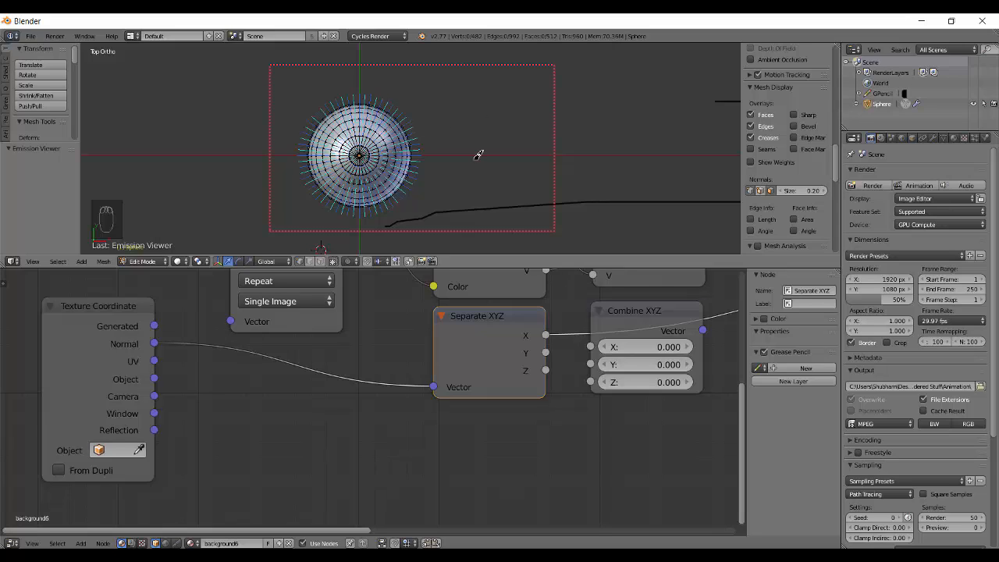
key(shift+z)
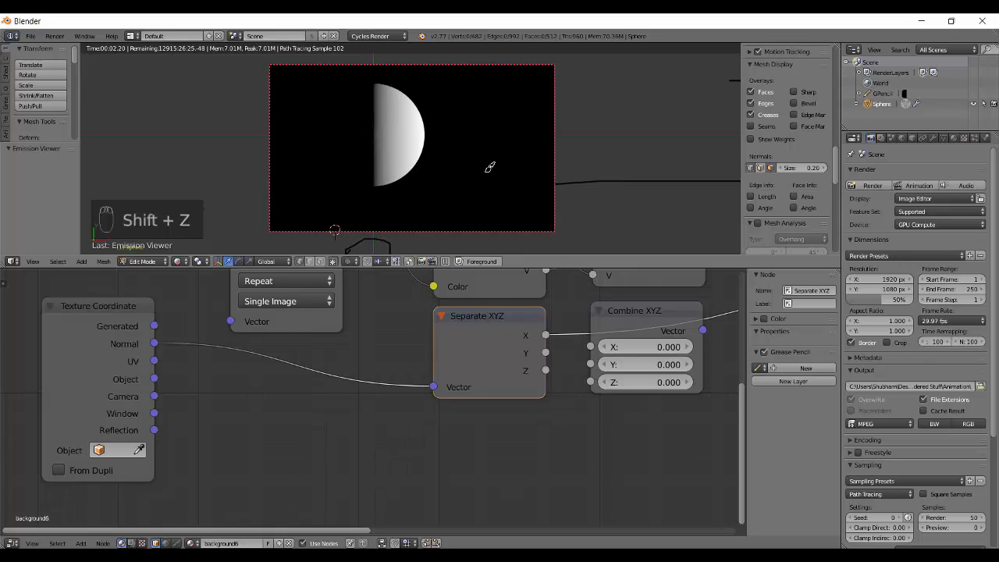
Step: Check the sphere's vertex normals from the top once more against the rendered X output of the Normal coordinates
mouse_move(569, 131)
middle_down()
mouse_move(383, 145)
mouse_move(379, 199)
middle_up()
key(shift+z)
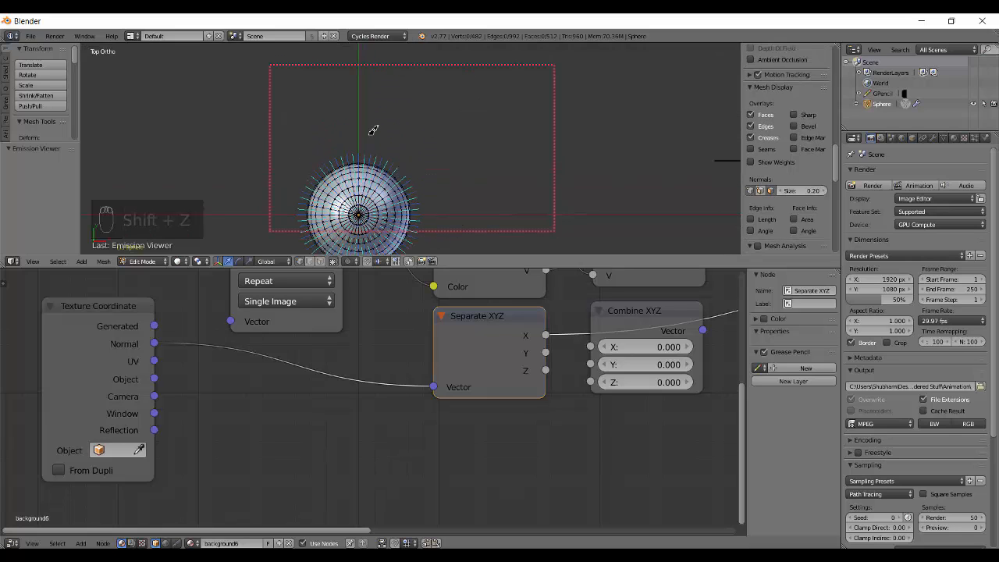
key(shift+z)
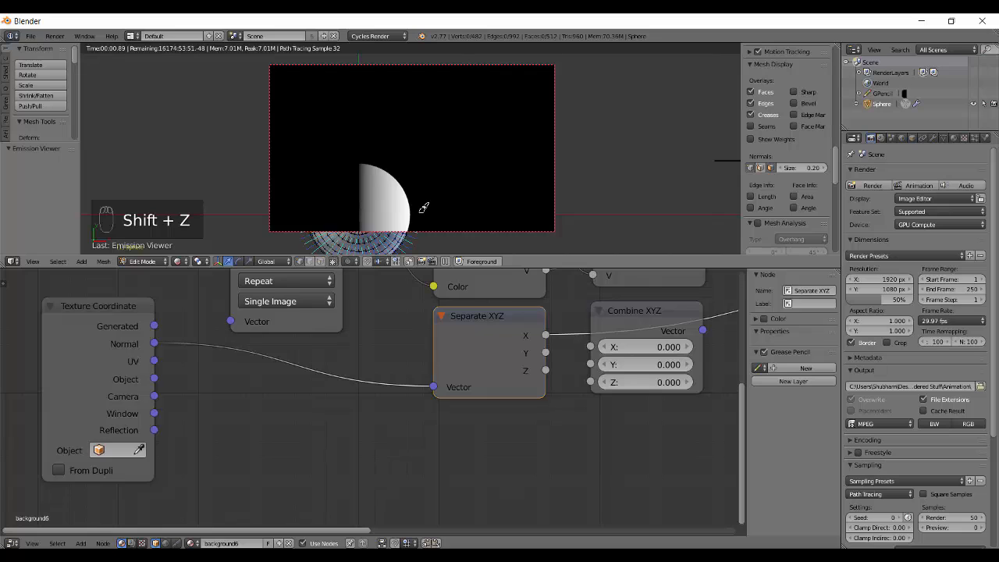
shift+middle_drag(453, 218, 462, 162)
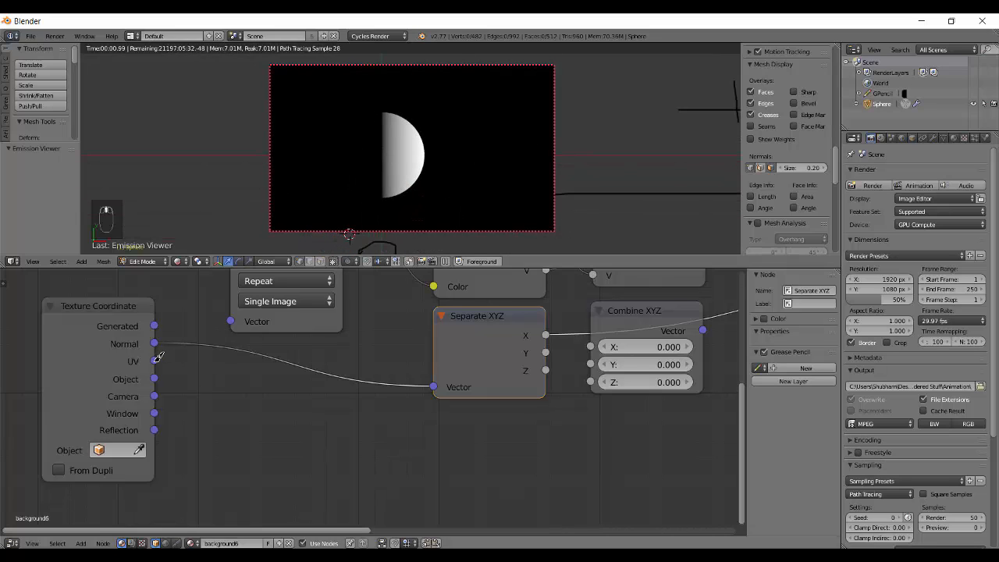
Step: Feed the UV output of Texture Coordinate into Separate XYZ and unwrap the whole sphere to preview its X output rendered
drag(155, 361, 433, 385)
key(shift+z)
key(Tab)
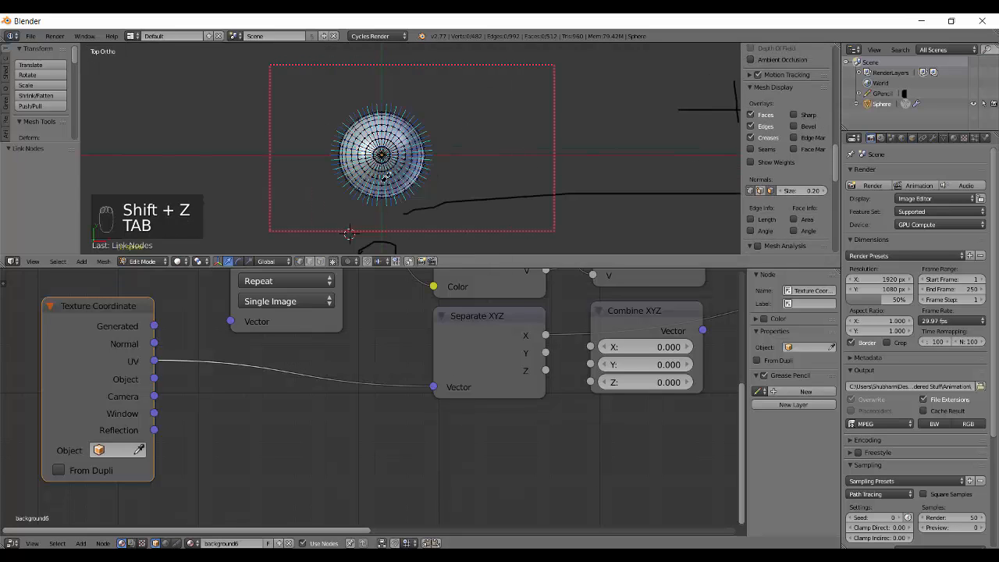
key(a)
key(a)
key(u)
click(404, 127)
key(Tab)
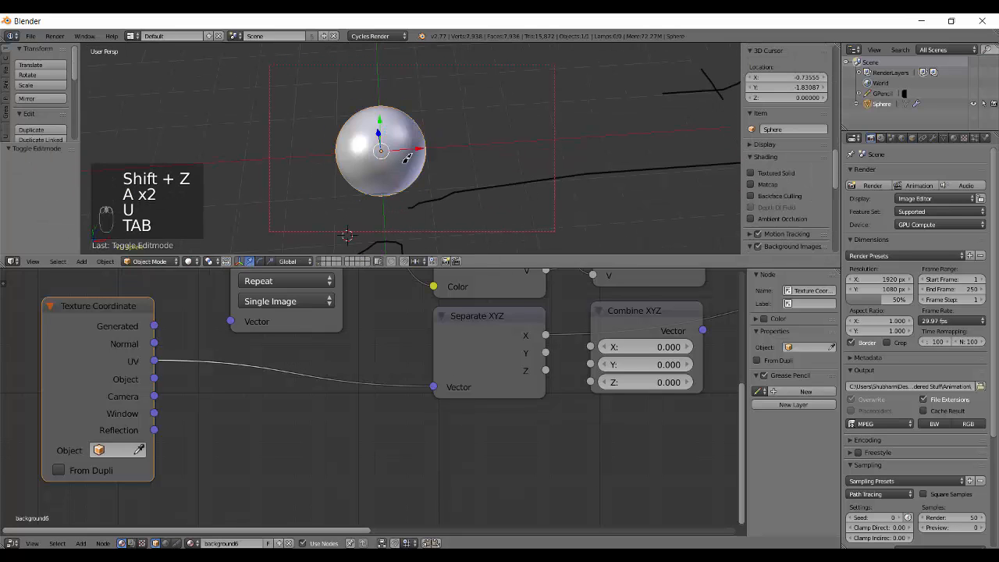
key(shift+z)
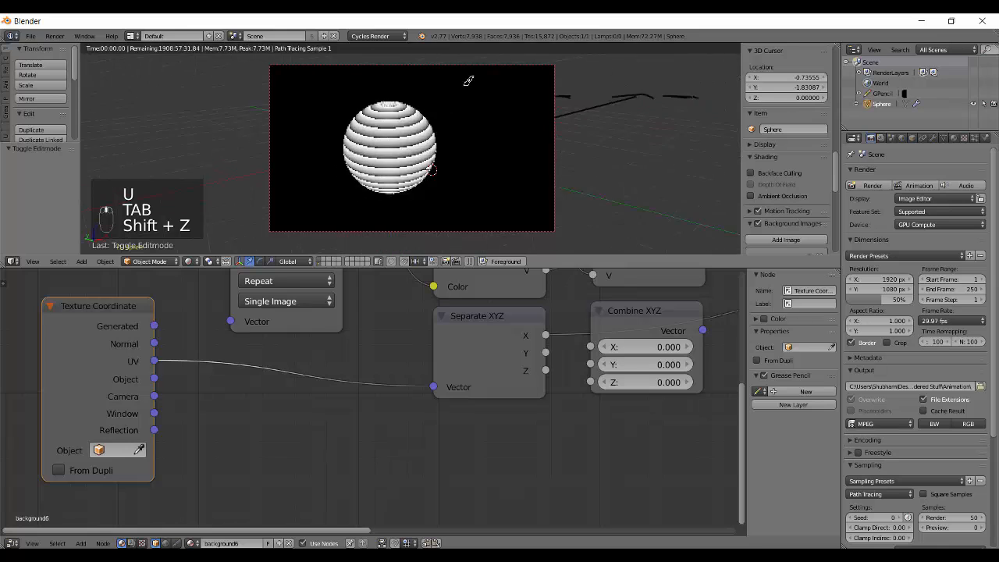
scroll(470, 100, up, 4)
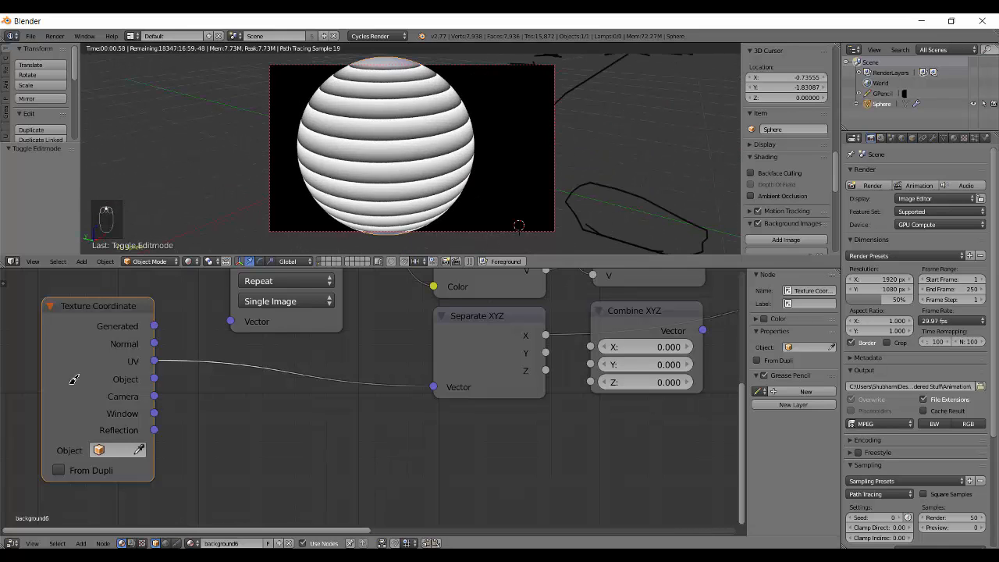
Step: Link the Object output of Texture Coordinate into Separate XYZ and preview the X output on the rendered sphere
drag(155, 378, 434, 386)
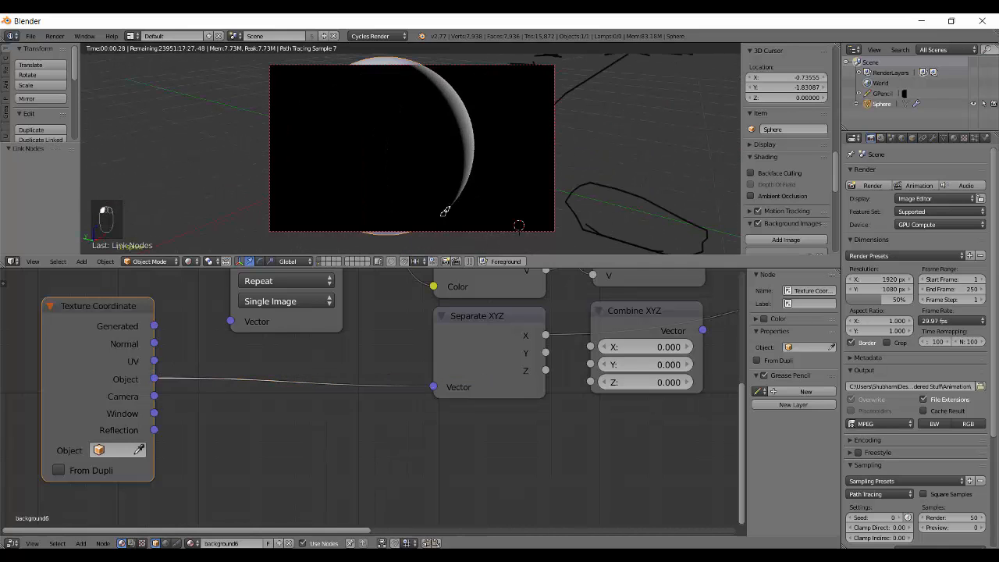
mouse_move(440, 215)
middle_down()
mouse_move(264, 240)
mouse_move(289, 196)
mouse_move(461, 210)
middle_up()
key(shift+z)
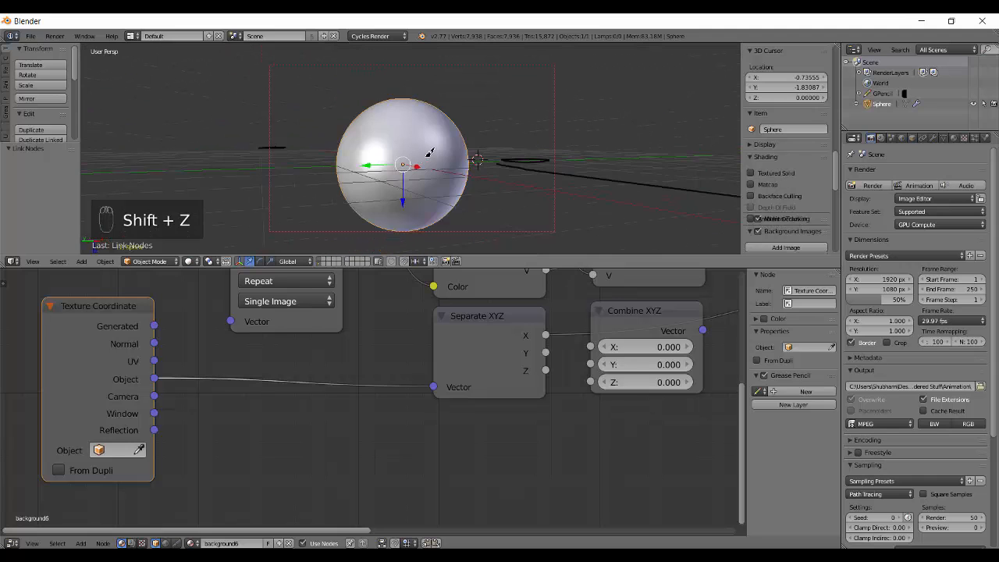
shift+middle_drag(446, 165, 400, 158)
Step: Link the X, Y and Z outputs of Separate XYZ to the matching Combine XYZ inputs and send Combine XYZ to the emission viewer
middle_drag(637, 457, 413, 477)
middle_drag(351, 439, 305, 491)
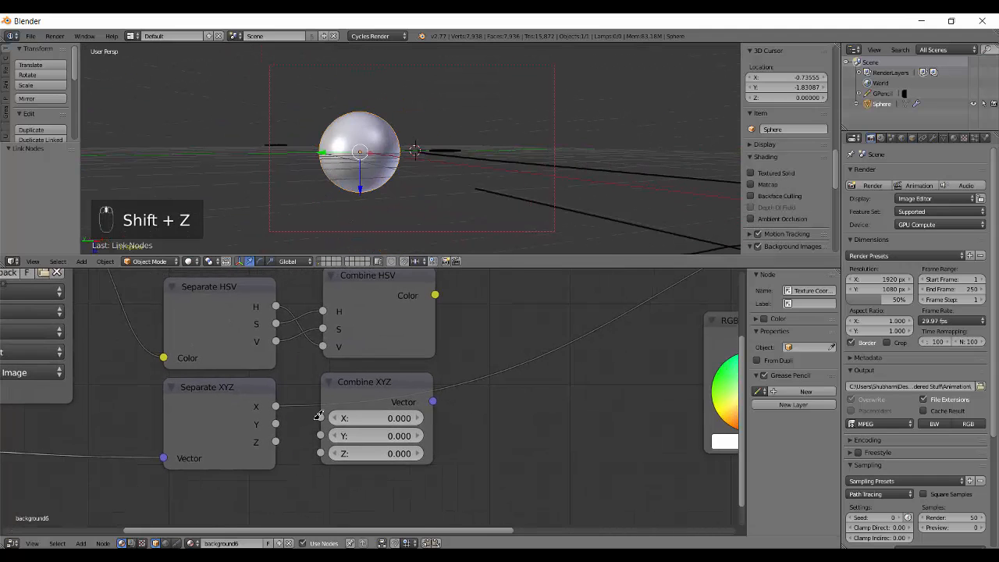
drag(313, 404, 328, 453)
ctrl+shift+click(340, 411)
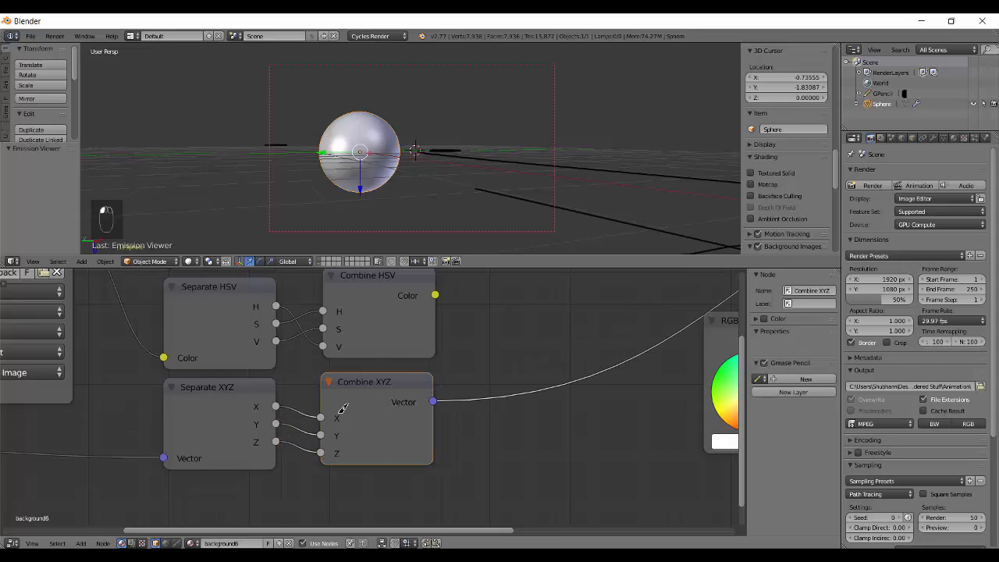
Step: Link the Normal output of Texture Coordinate back into Separate XYZ and preview the Combine XYZ result in rendered shading
middle_drag(246, 389, 589, 383)
drag(226, 408, 508, 454)
middle_drag(423, 461, 57, 467)
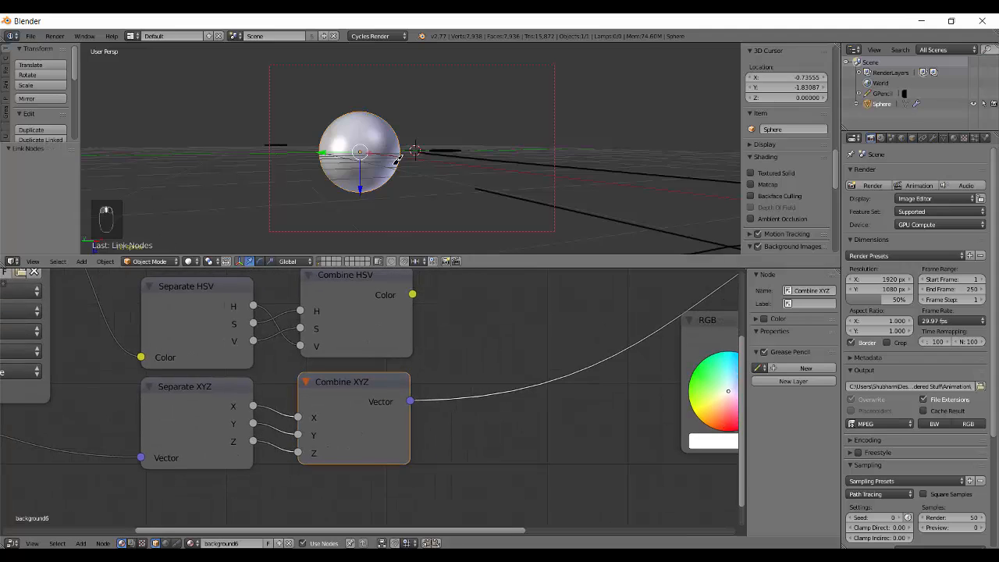
key(shift+z)
middle_drag(394, 167, 317, 238)
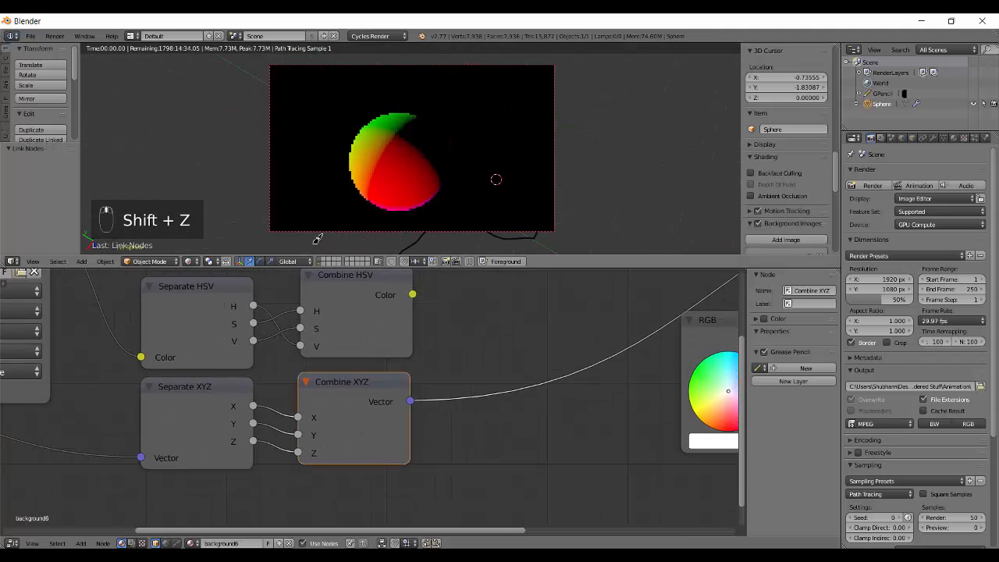
Step: Compare the direct Normal output of Texture Coordinate with the Combine XYZ output in the emission viewer
middle_drag(250, 374, 468, 357)
ctrl+shift+click(47, 379)
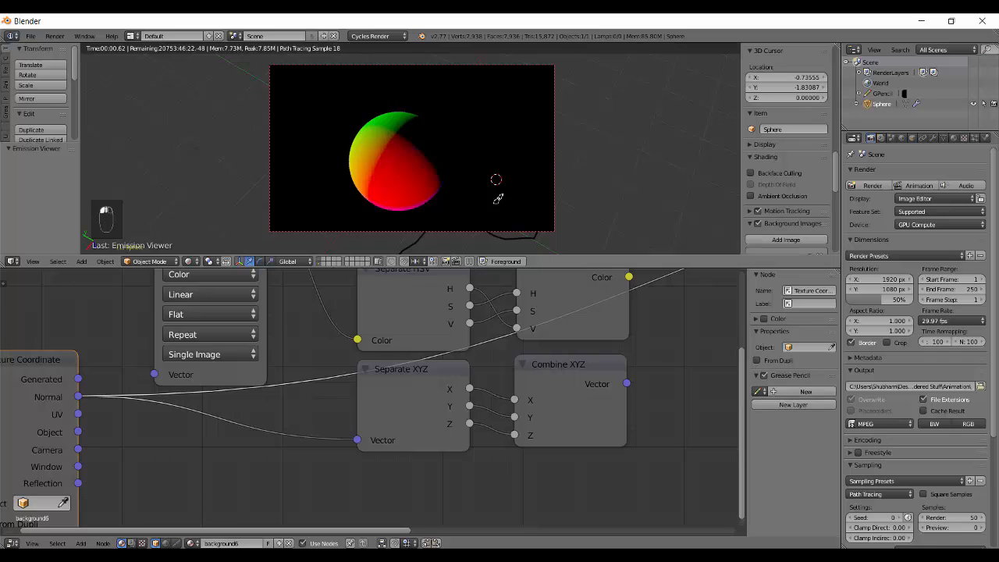
middle_drag(498, 198, 501, 107)
ctrl+shift+click(588, 398)
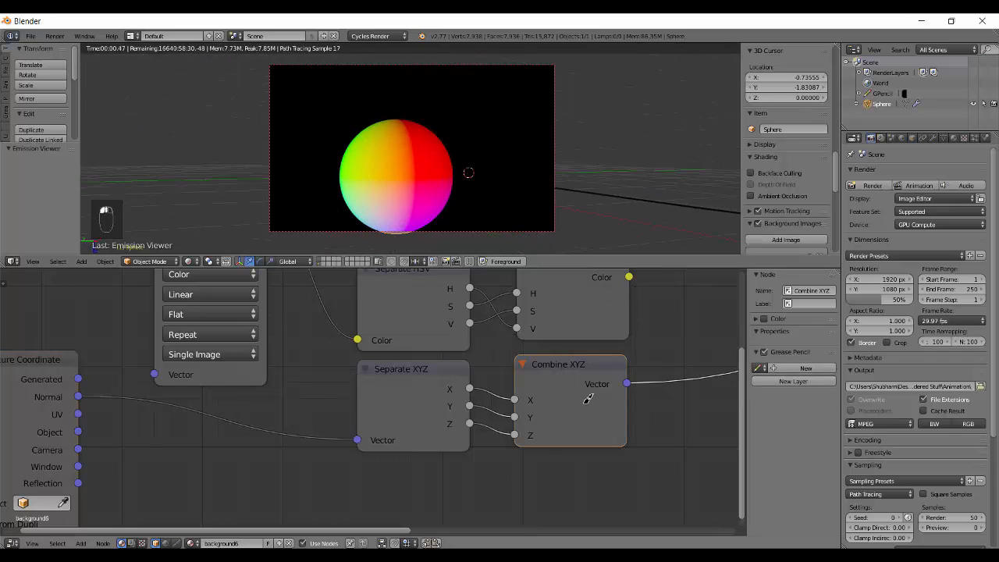
middle_drag(333, 121, 318, 109)
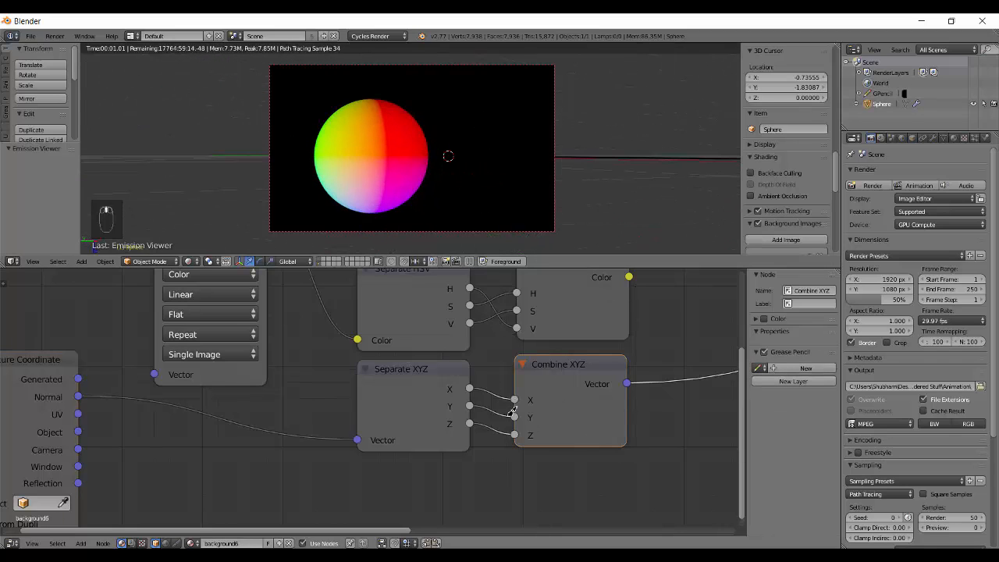
Step: Swap the X and Y links between Separate XYZ and Combine XYZ and inspect the rendered sphere from several sides
mouse_move(513, 416)
mouse_down()
mouse_move(520, 399)
mouse_move(508, 407)
mouse_up()
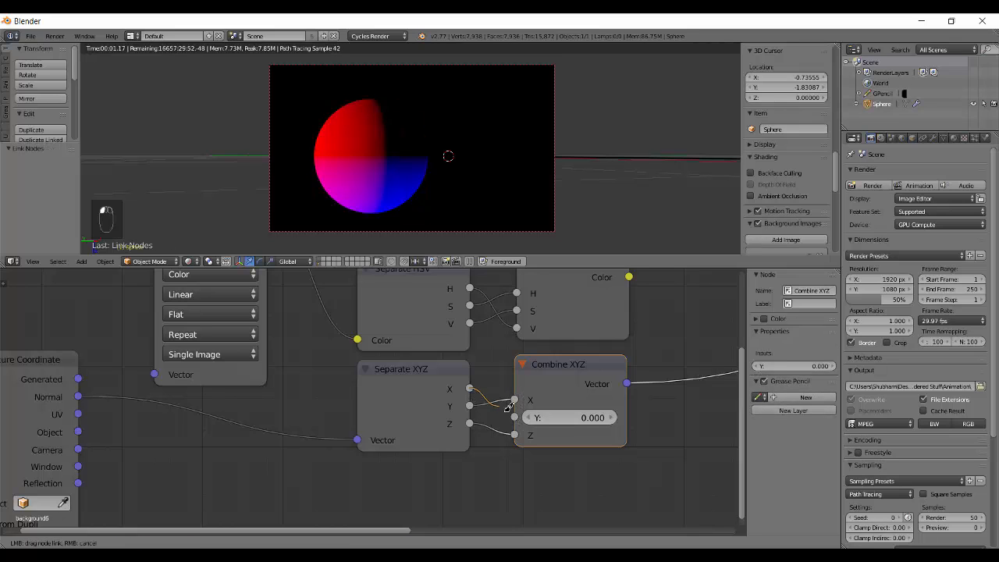
middle_drag(538, 151, 337, 178)
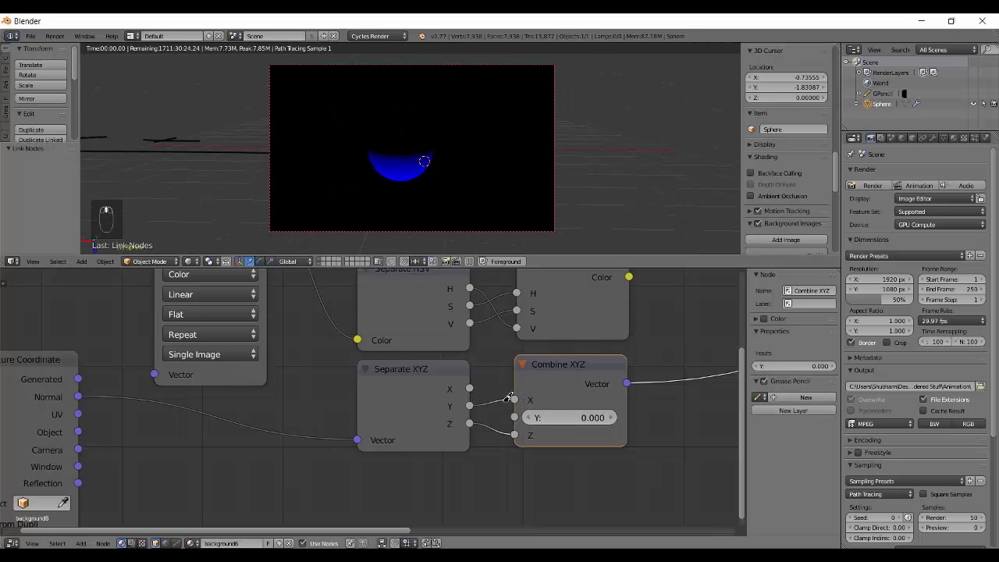
drag(471, 388, 515, 417)
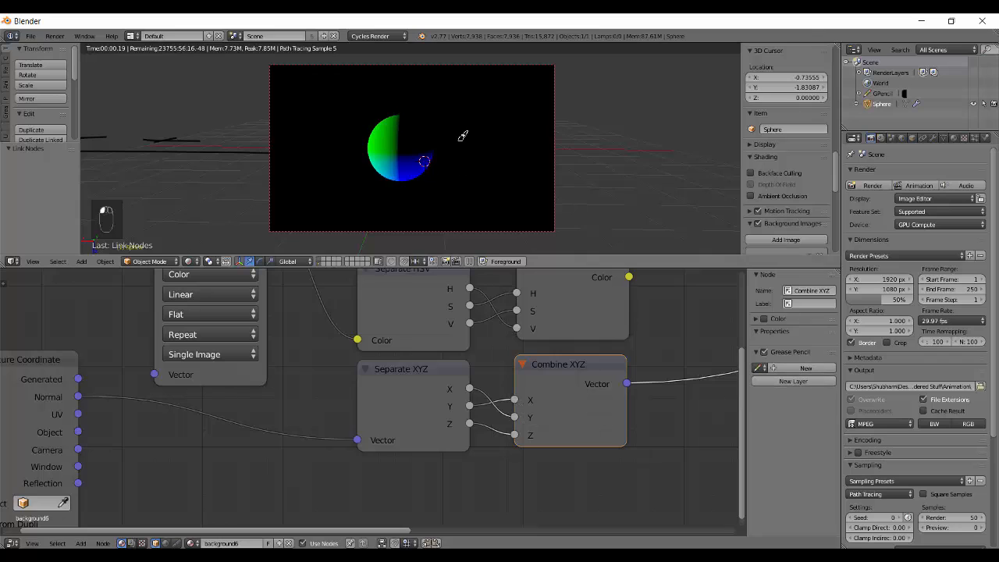
middle_drag(463, 130, 654, 169)
scroll(474, 169, up, 2)
shift+middle_drag(474, 169, 479, 141)
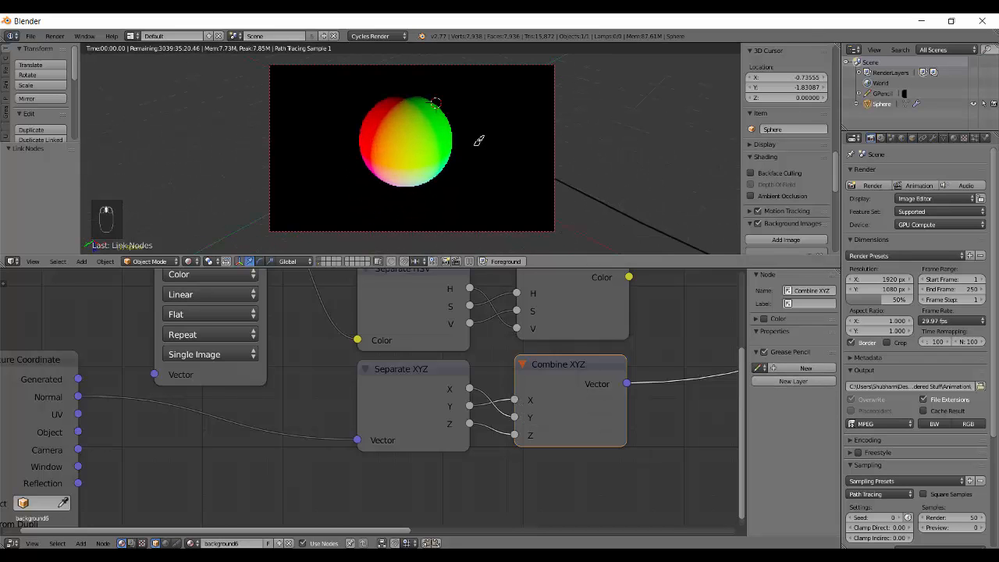
mouse_move(417, 173)
middle_down()
mouse_move(446, 152)
mouse_move(445, 161)
middle_up()
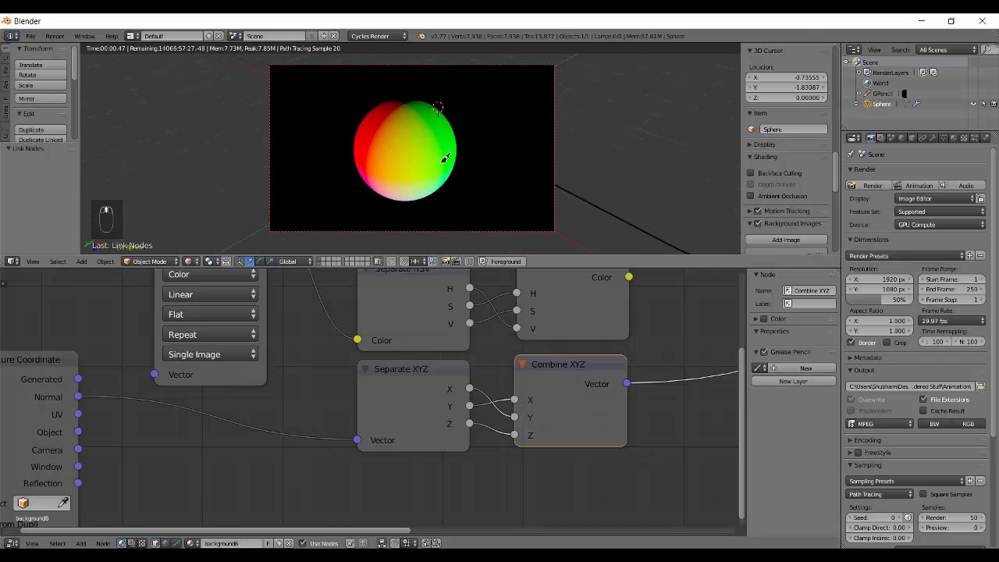
Step: Show the sphere in solid shading from the front and send the Z output of Separate XYZ to the emission viewer
key(shift+z)
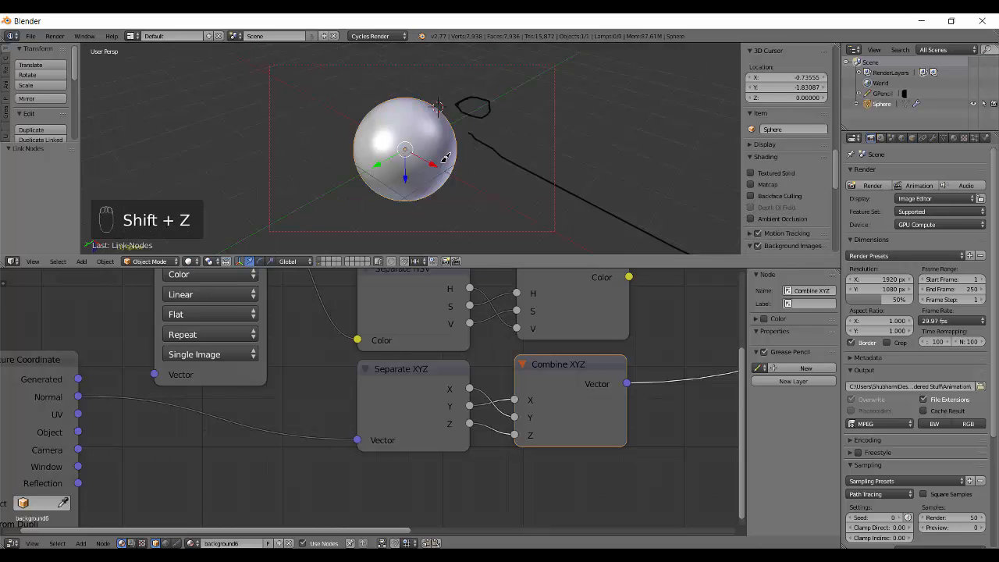
scroll(615, 363, down, 3)
middle_drag(575, 359, 379, 372)
middle_drag(422, 136, 426, 196)
key(q)
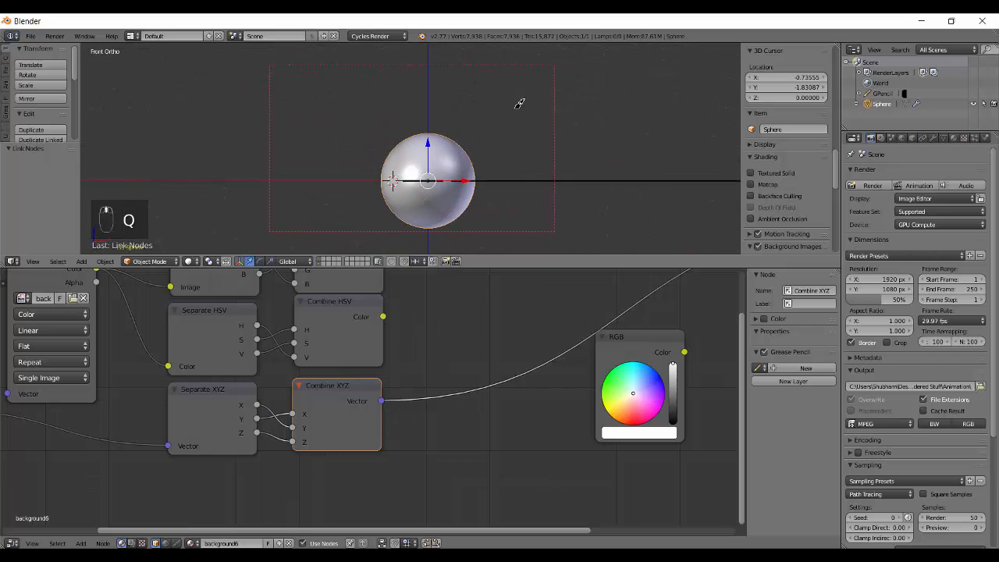
middle_drag(176, 461, 278, 446)
ctrl+shift+click(301, 411)
ctrl+shift+click(302, 412)
ctrl+shift+click(302, 411)
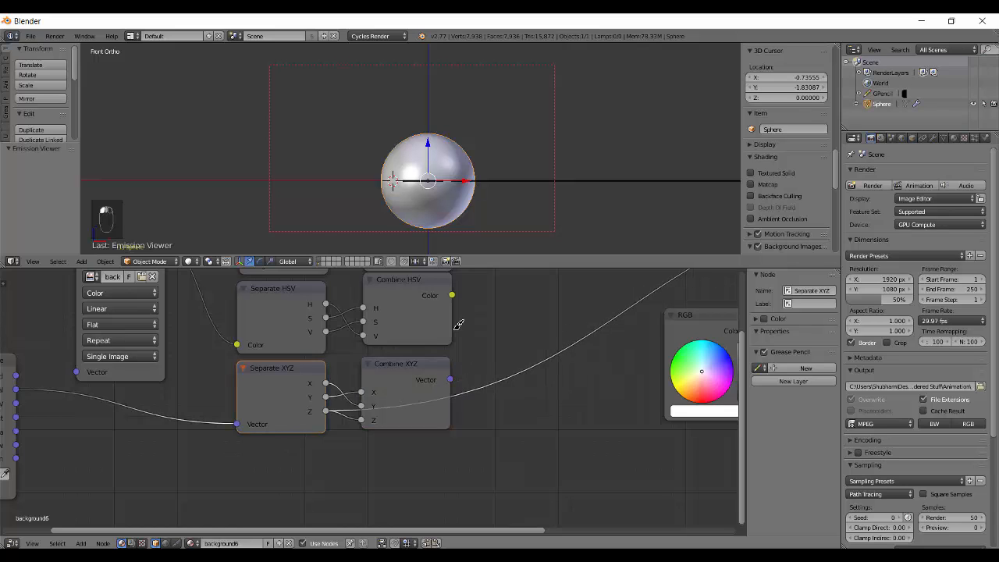
Step: Delete the Combine XYZ node and examine the Z output on the sphere in rendered shading from the front
mouse_move(425, 376)
mouse_down()
mouse_move(642, 371)
mouse_move(583, 391)
mouse_up()
key(x)
key(shift+z)
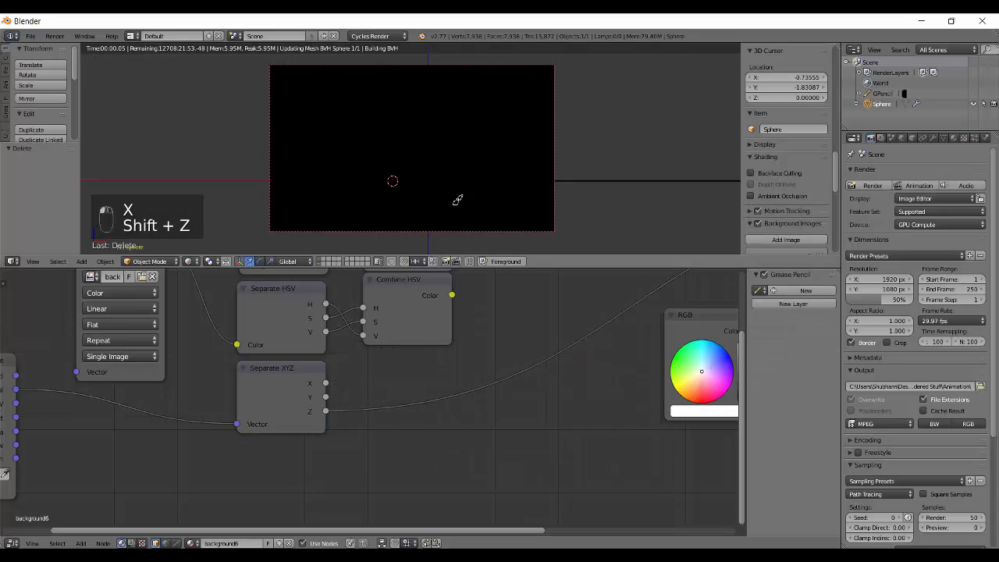
shift+middle_drag(440, 196, 416, 138)
scroll(406, 148, up, 1)
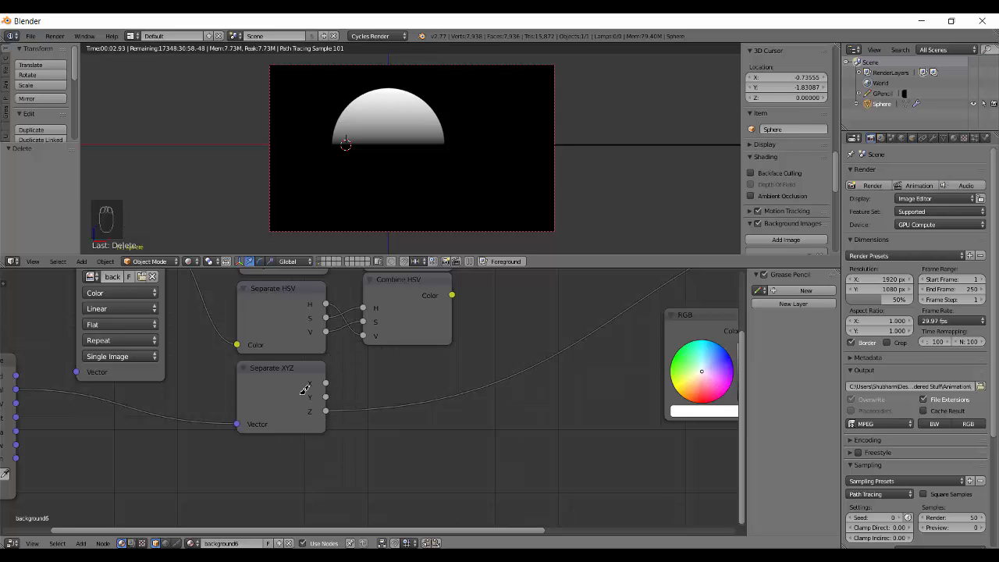
mouse_move(429, 135)
shift+middle_down()
mouse_move(397, 160)
mouse_move(434, 149)
shift+middle_up()
scroll(466, 104, up, 2)
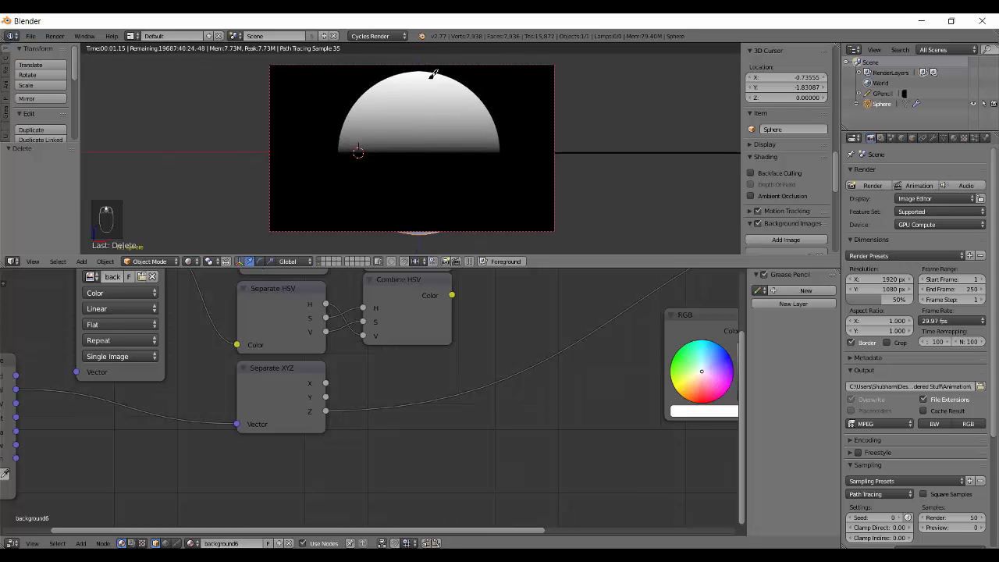
Step: Insert a ColorRamp node into the link between the Z output of Separate XYZ and the emission viewer
middle_drag(490, 378, 401, 405)
key(shift+a)
mouse_move(359, 437)
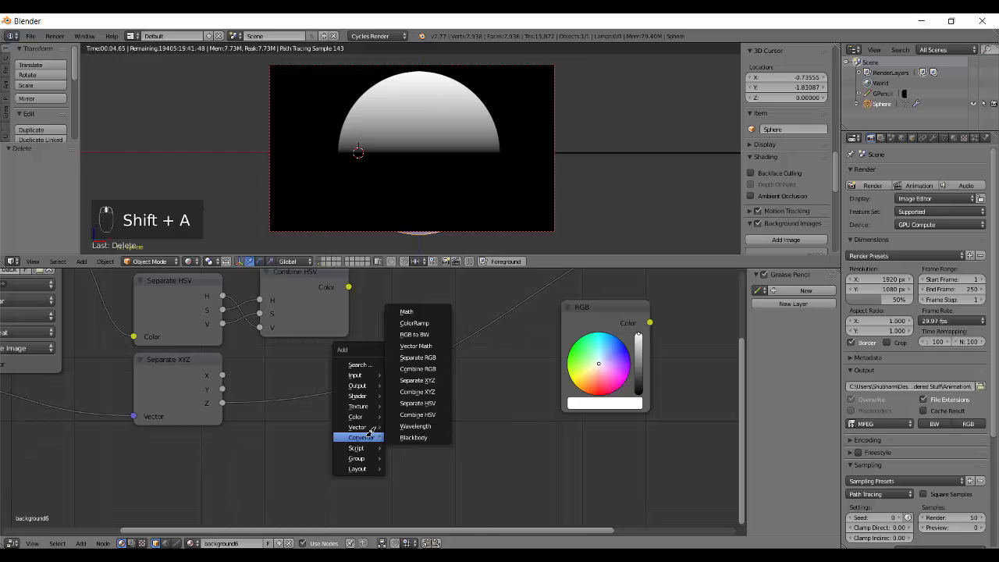
click(441, 321)
click(355, 374)
Step: Move the ColorRamp's black stop past the middle, set its white stop to position 1.000, and view the sphere obliquely from above
drag(292, 421, 378, 421)
click(429, 421)
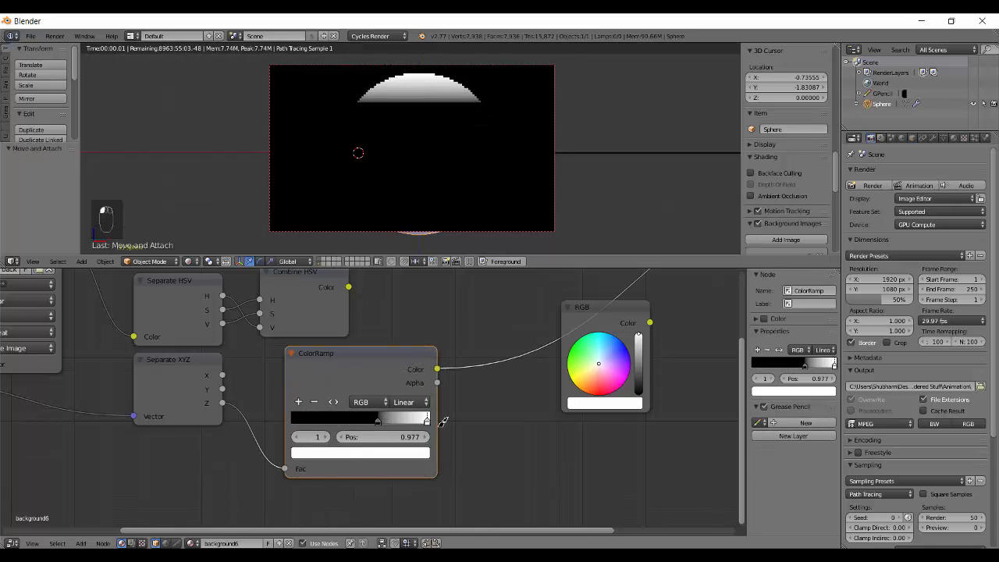
middle_drag(429, 187, 363, 111)
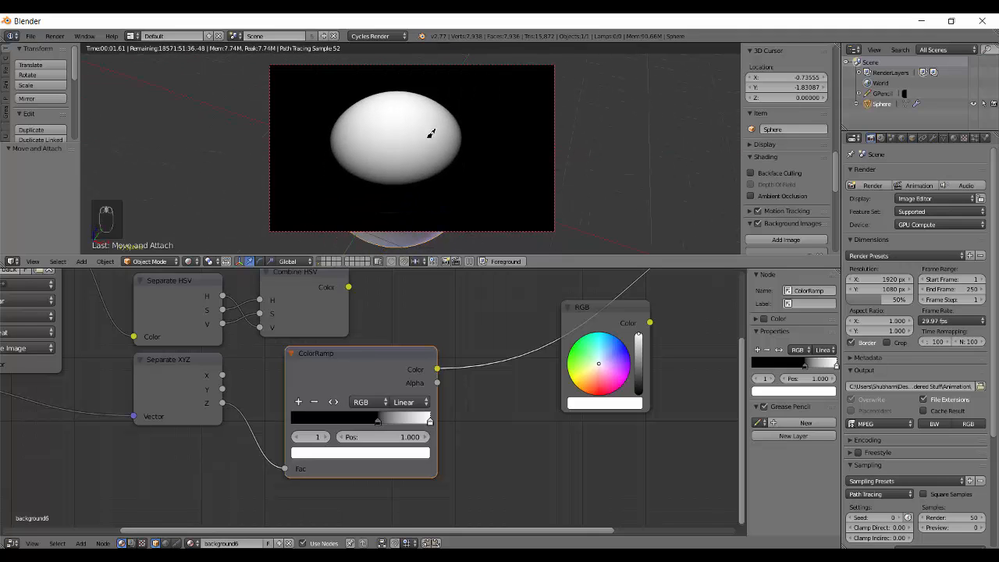
Step: Move the RGB node out of the way and insert a Mix color node with the ColorRamp's color driving its Fac
middle_drag(612, 333, 424, 341)
drag(424, 341, 630, 431)
key(shift+a)
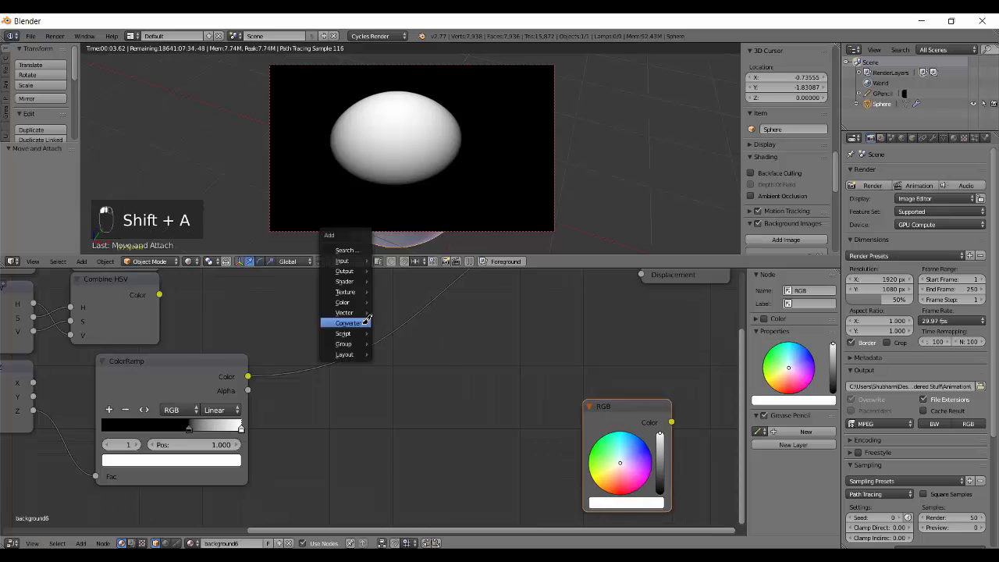
mouse_move(347, 302)
click(392, 302)
click(344, 356)
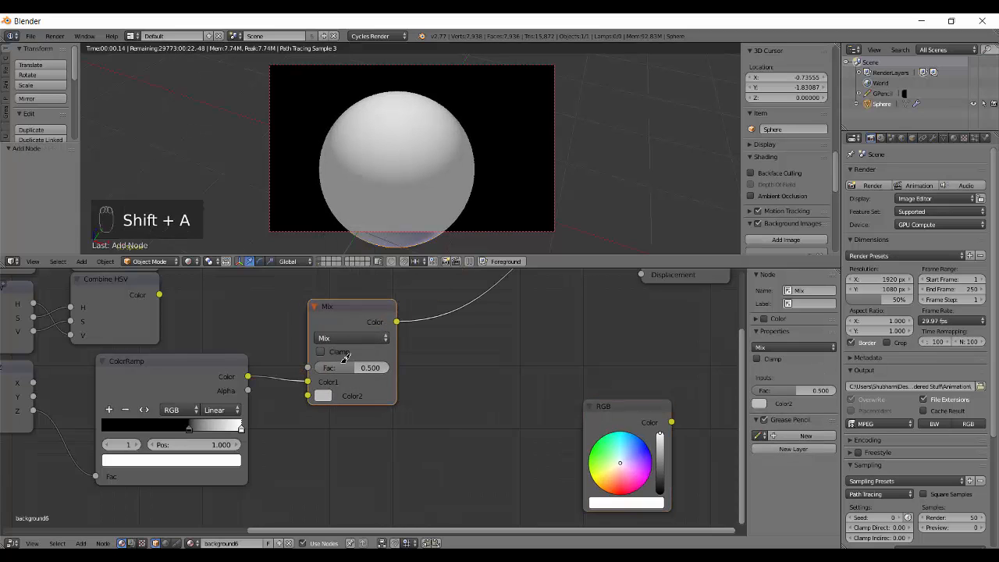
drag(308, 380, 309, 367)
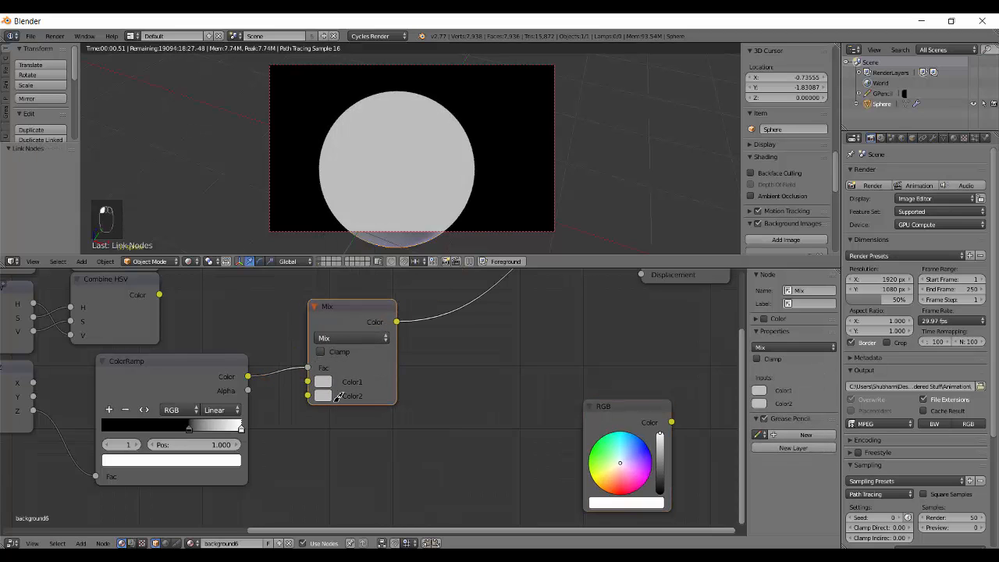
Step: Set the Mix node's Color1 to a light tan and its Color2 to a saturated blue
click(326, 382)
click(326, 381)
drag(367, 245, 409, 234)
click(327, 397)
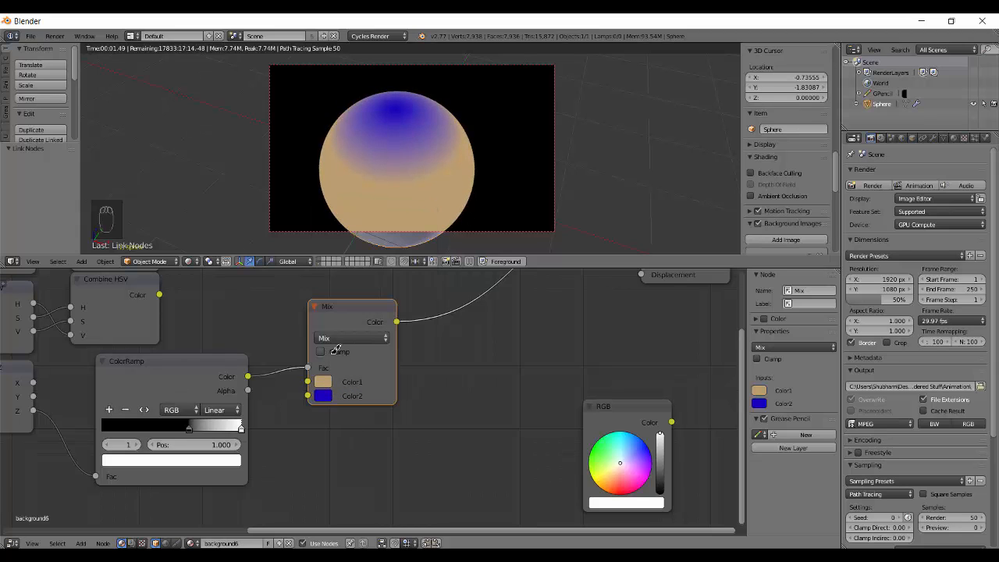
Step: Flip the ColorRamp's gradient and move its black stop to position 0.886
click(143, 409)
drag(156, 428, 225, 423)
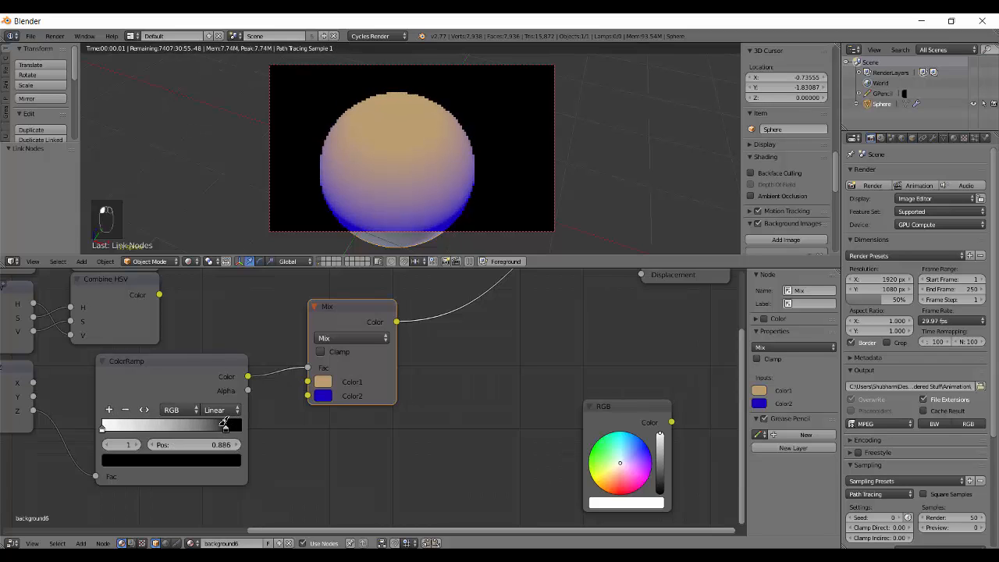
Step: Move the ColorRamp's white stop to position 0.605 and view the resulting color split on the sphere side-on
drag(102, 427, 186, 428)
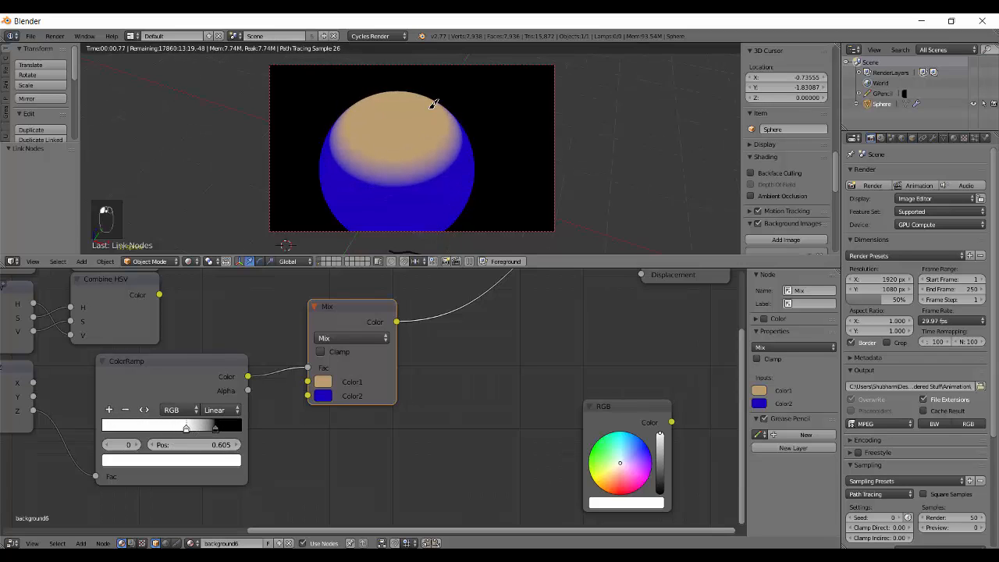
scroll(458, 144, down, 1)
middle_drag(396, 234, 419, 169)
key(q)
scroll(398, 159, up, 2)
shift+middle_drag(385, 91, 388, 126)
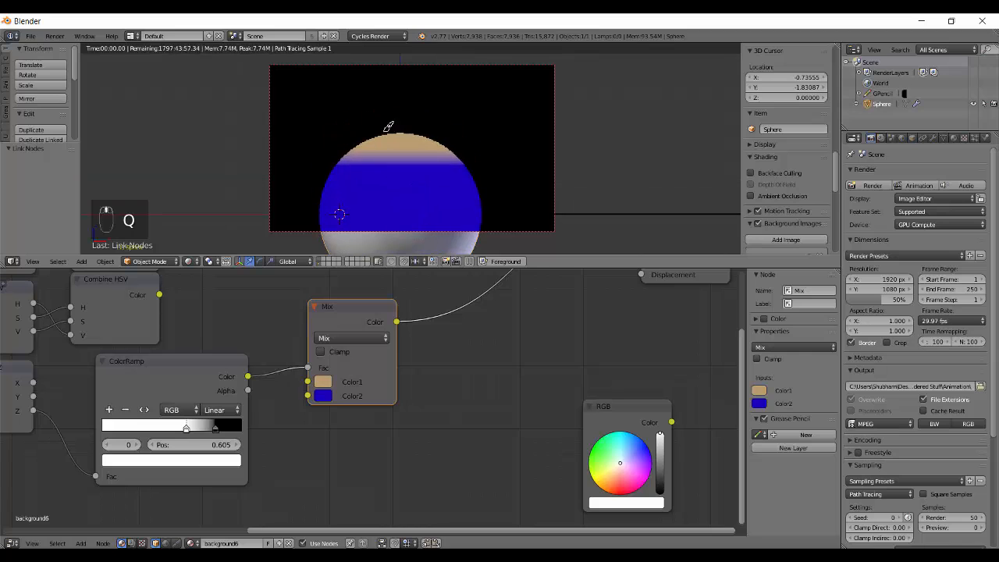
shift+middle_drag(419, 181, 426, 157)
shift+middle_drag(461, 194, 469, 167)
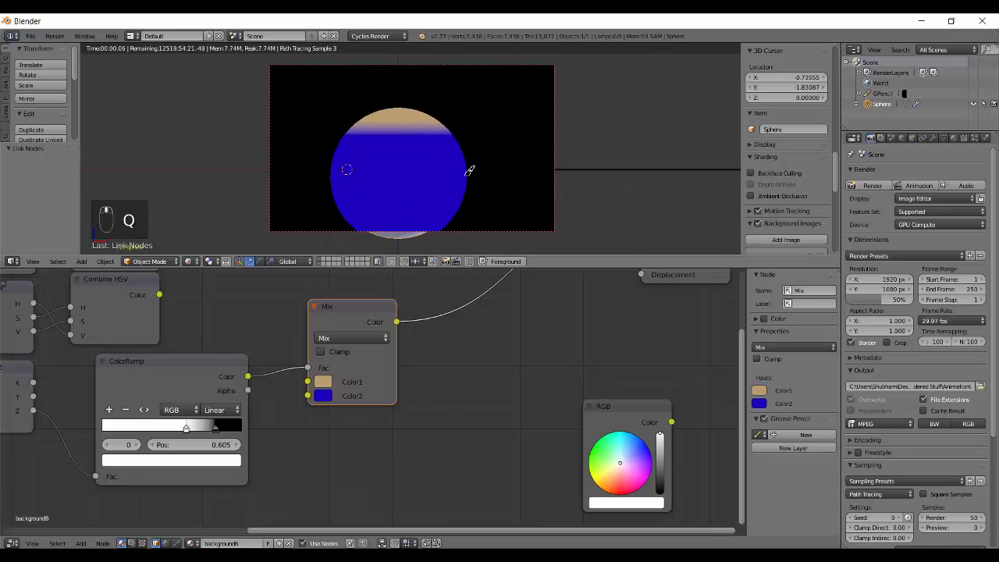
Step: View the sphere obliquely from above and switch the 3D viewport from rendered to solid shading
scroll(460, 169, down, 1)
mouse_move(404, 175)
middle_down()
mouse_move(421, 192)
mouse_move(424, 151)
mouse_move(350, 192)
mouse_move(438, 218)
mouse_move(440, 192)
mouse_move(475, 163)
mouse_move(431, 184)
middle_up()
key(shift+z)
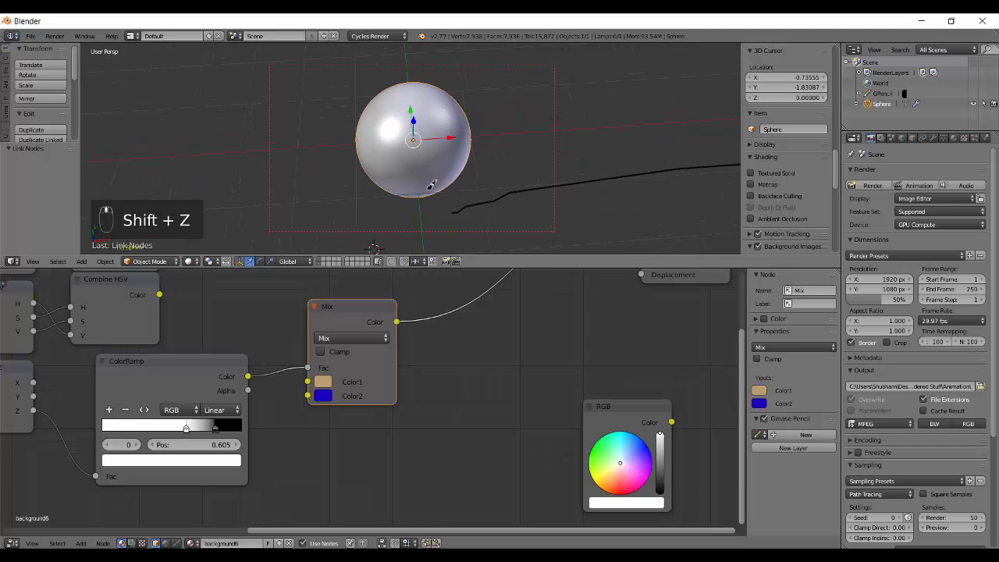
shift+middle_drag(483, 143, 421, 154)
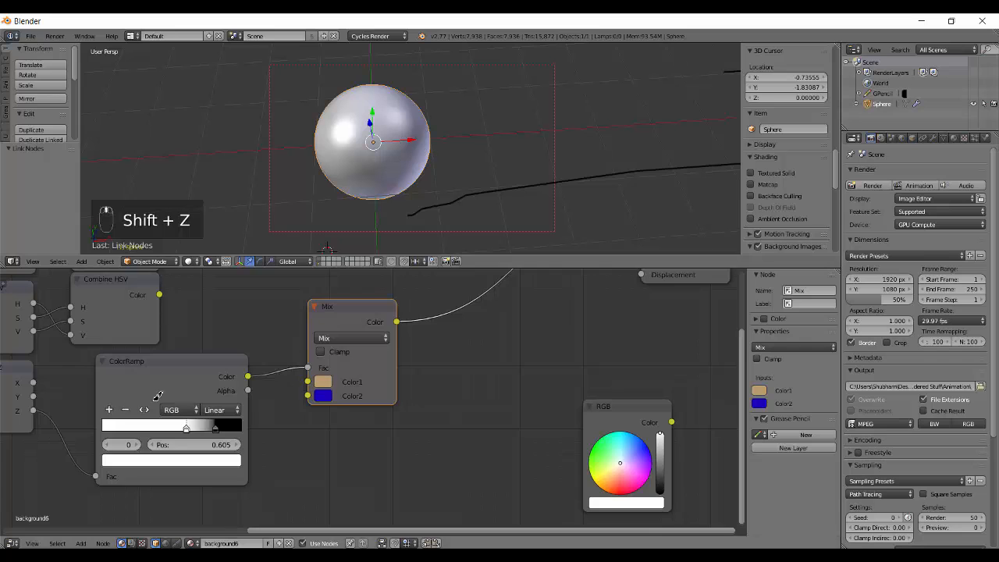
Step: Select the Separate XYZ node between Texture Coordinate and ColorRamp and nudge it slightly
middle_drag(55, 406, 285, 414)
scroll(300, 376, down, 4)
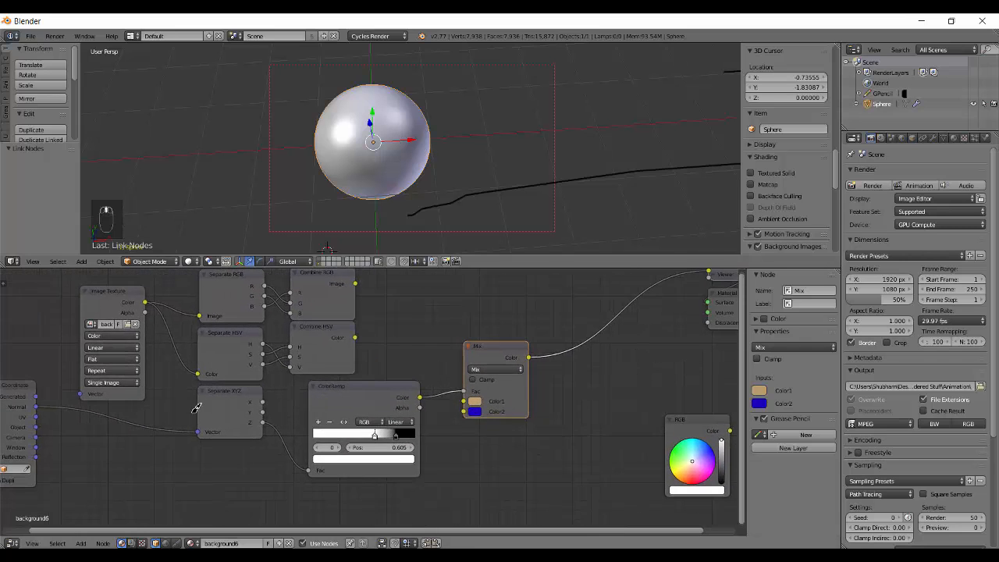
middle_drag(208, 405, 266, 413)
mouse_move(265, 413)
mouse_down()
mouse_move(234, 425)
mouse_move(227, 449)
mouse_move(270, 416)
mouse_up()
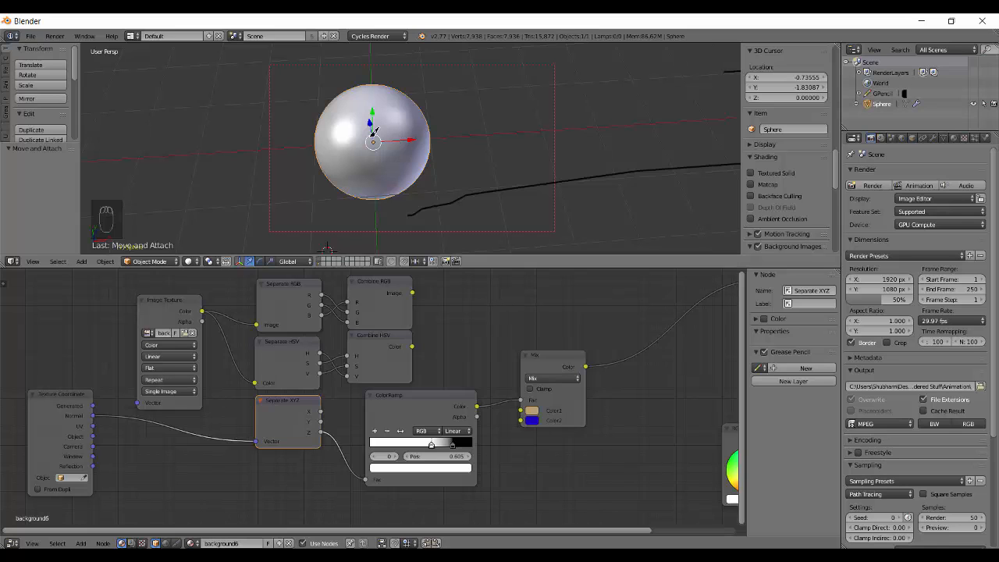
shift+middle_drag(368, 132, 395, 123)
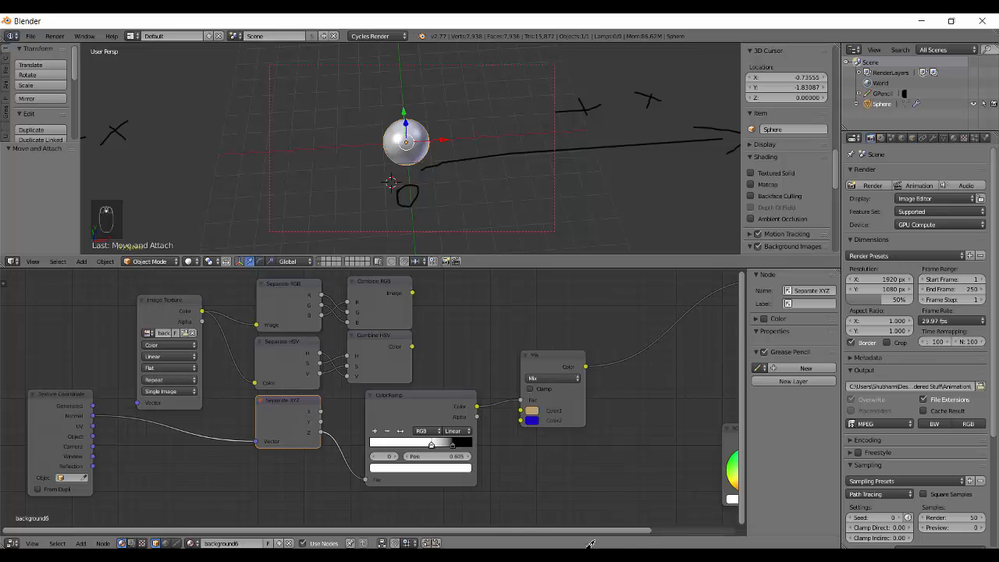